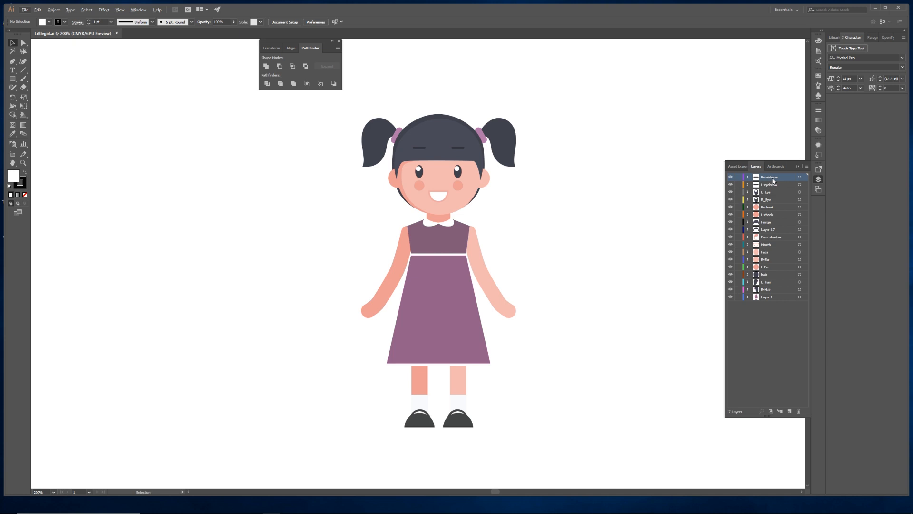
Examine how the girl's right eye, pigtail and eyebrows correspond to their separate named layers
left_click(460, 188)
left_click(458, 173)
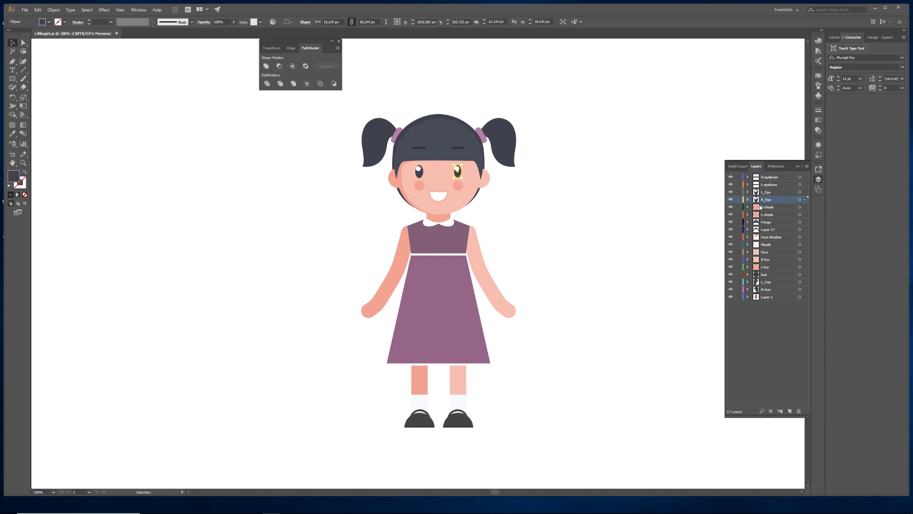
left_click(761, 280)
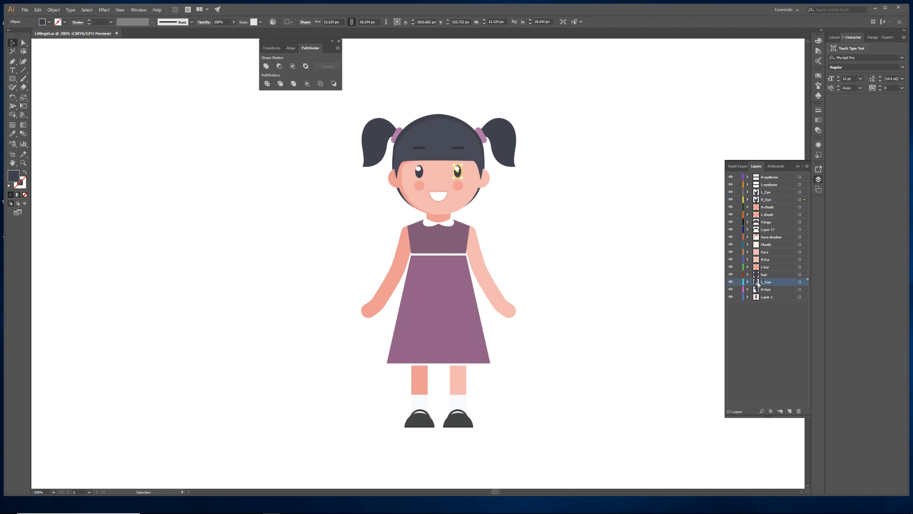
left_click(497, 143)
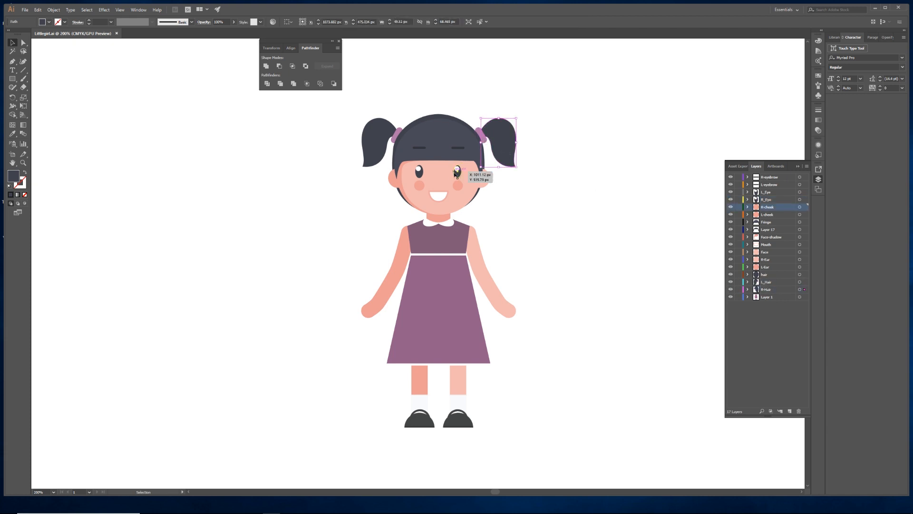
left_click(419, 148)
left_click(458, 148)
left_click(570, 112)
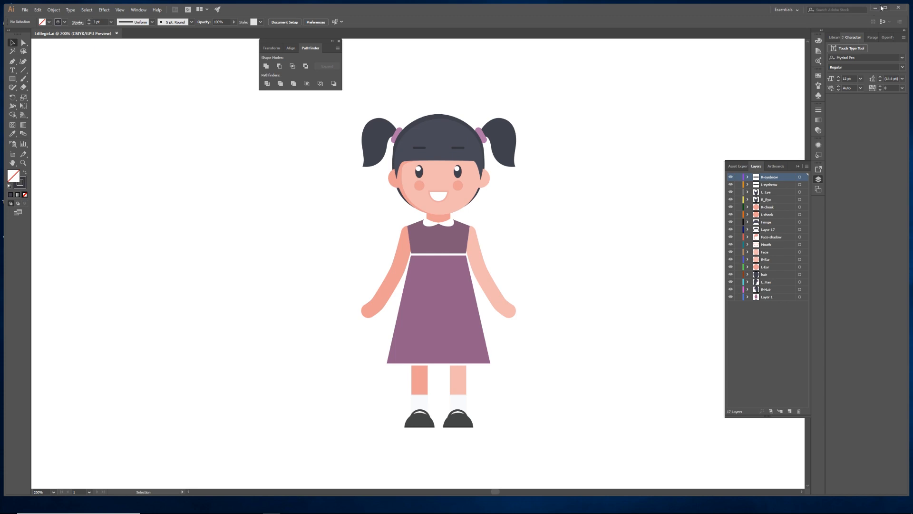
Switch to After Effects and test the finished rig by moving the mouth, face and eyelid controllers
left_click(874, 11)
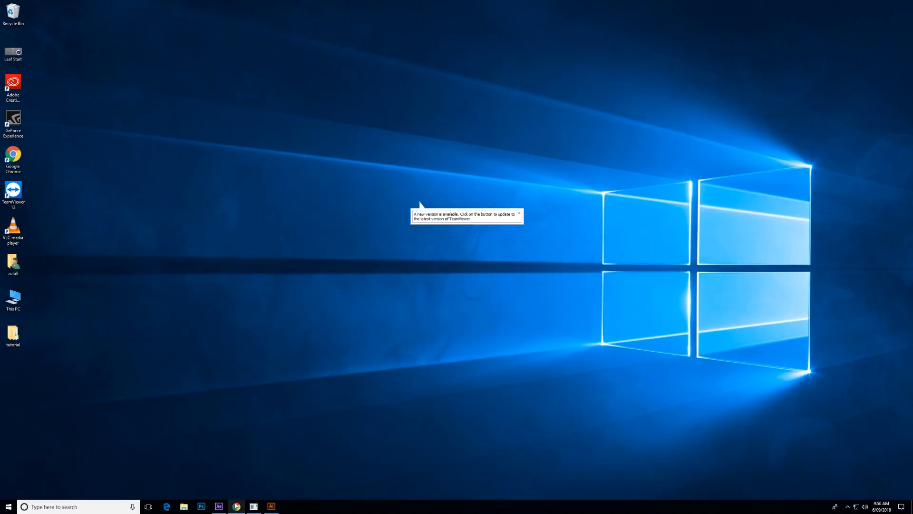
left_click(219, 506)
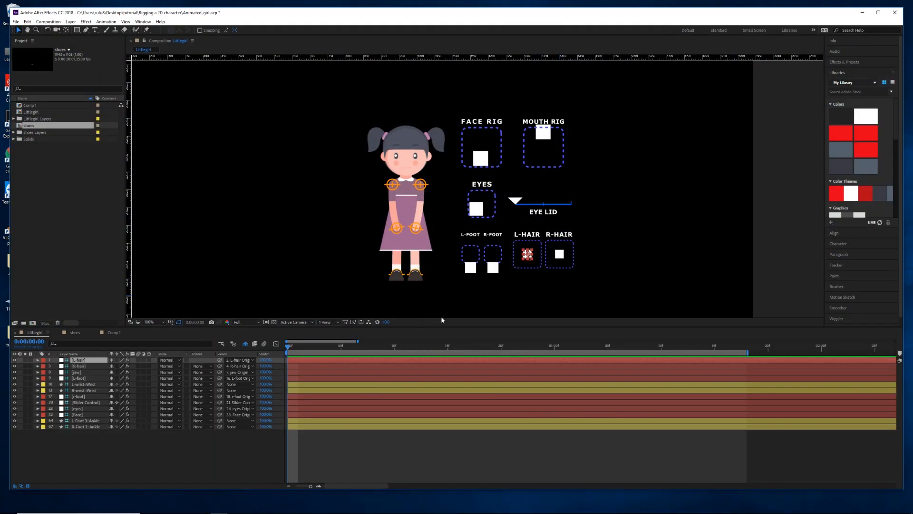
left_click_drag(483, 156, 545, 134)
left_click_drag(500, 130, 471, 146)
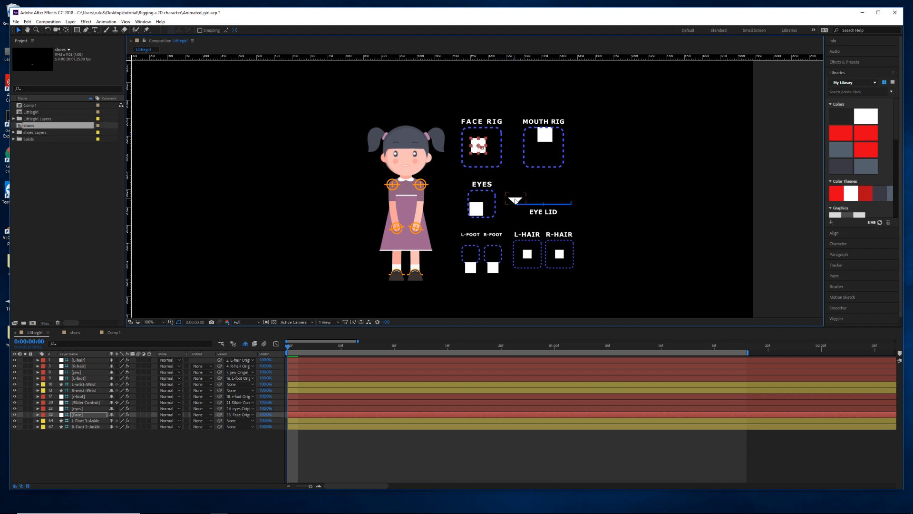
left_click(515, 198)
left_click_drag(516, 200, 539, 201)
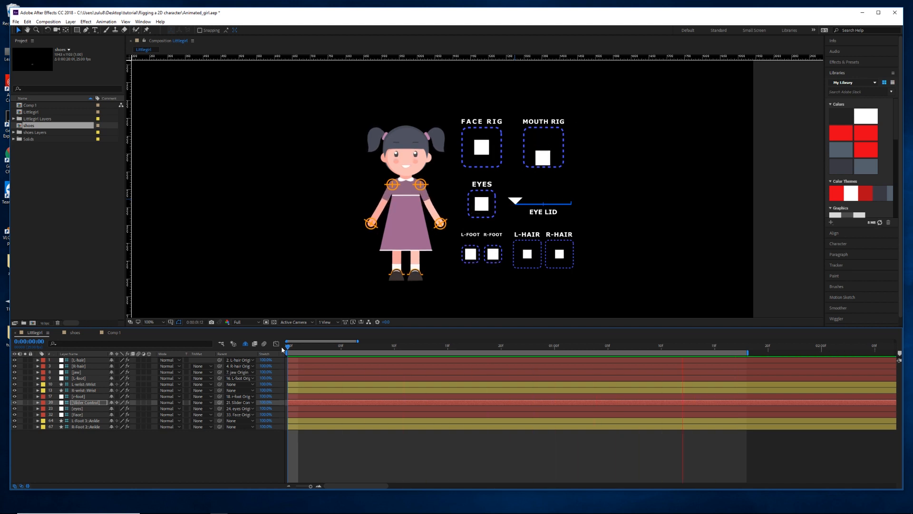
Preview the rigged girl's animation from near the start of the timeline
left_click(94, 254)
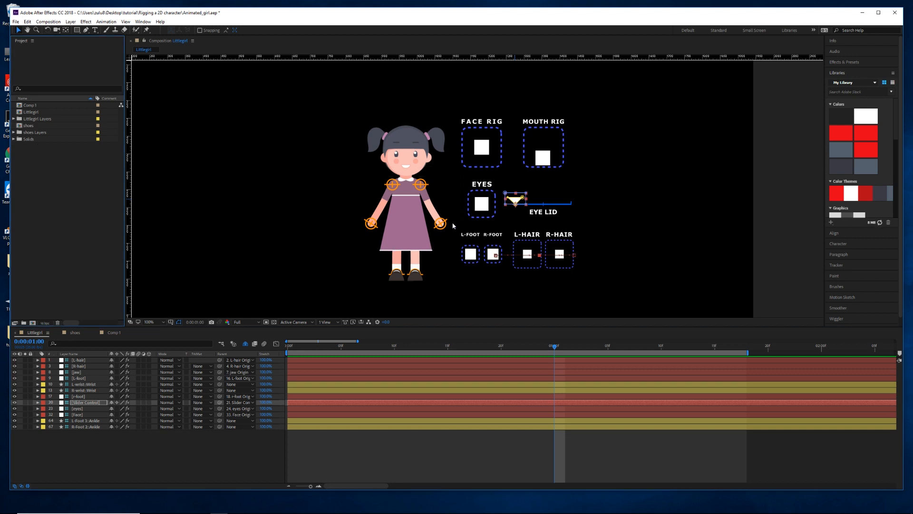
left_click_drag(555, 348, 295, 346)
key("space")
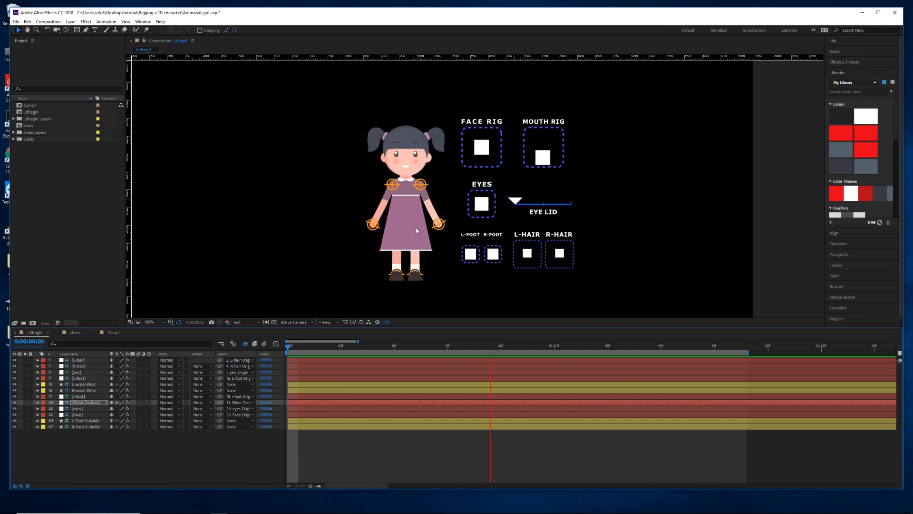
Start a new project without saving the changes to Animated_girl.aep
left_click(16, 22)
mouse_move(29, 33)
left_click(166, 29)
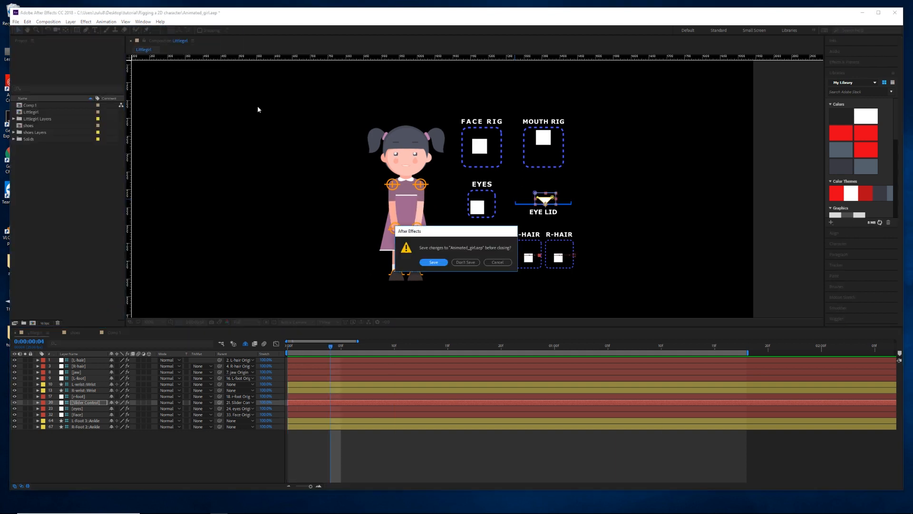
left_click(466, 264)
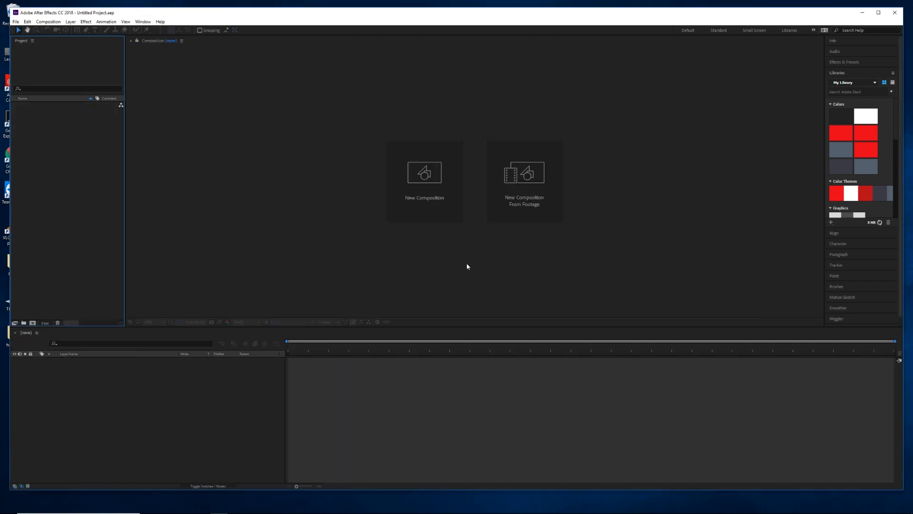
Import the Littlegirl Illustrator file from Desktop > tutorial > Rigging a 2D character as Composition - Retain Layer Sizes
left_click(16, 21)
mouse_move(88, 124)
left_click(142, 121)
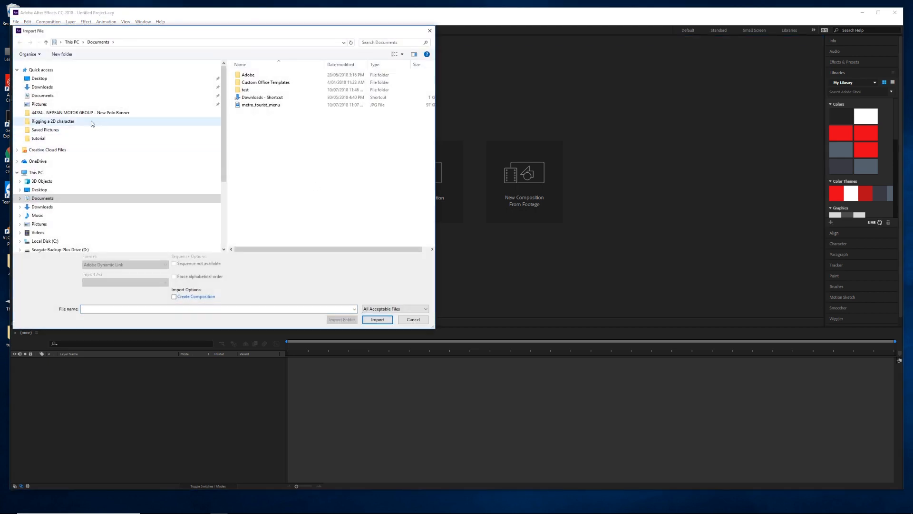
left_click(40, 79)
double_click(257, 95)
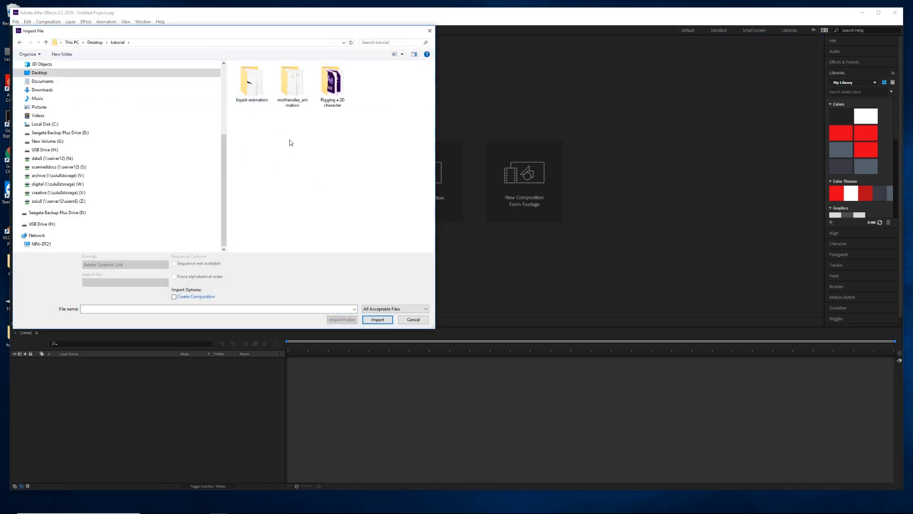
double_click(332, 85)
left_click(249, 89)
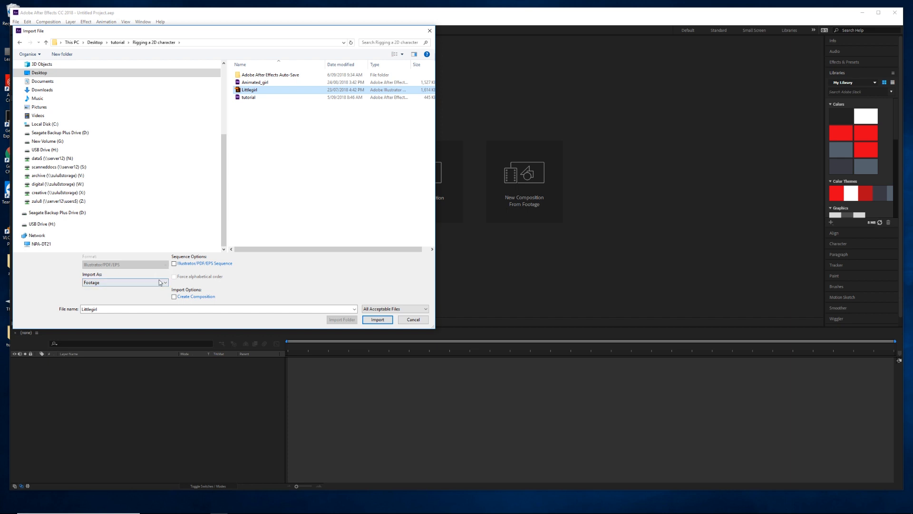
left_click(106, 282)
left_click(118, 298)
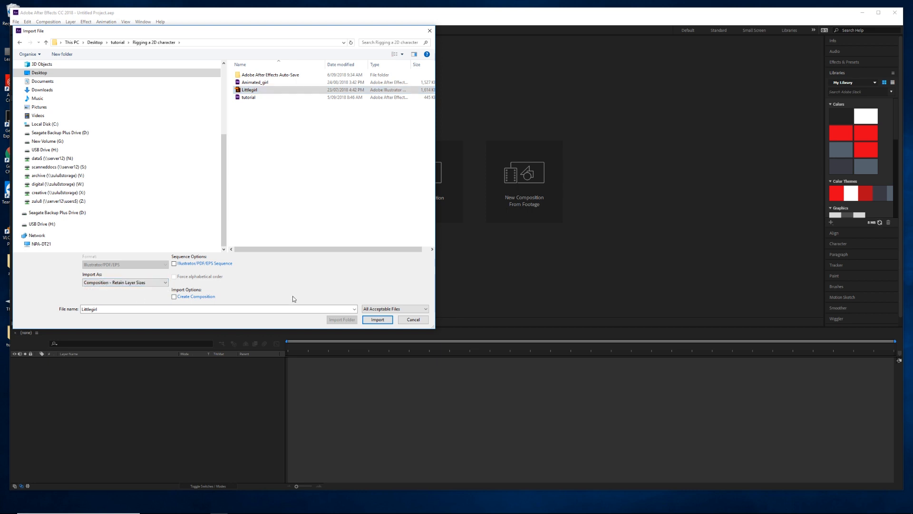
left_click(384, 320)
Open the imported Littlegirl composition and show its whole frame in the viewer
left_click(32, 105)
double_click(30, 105)
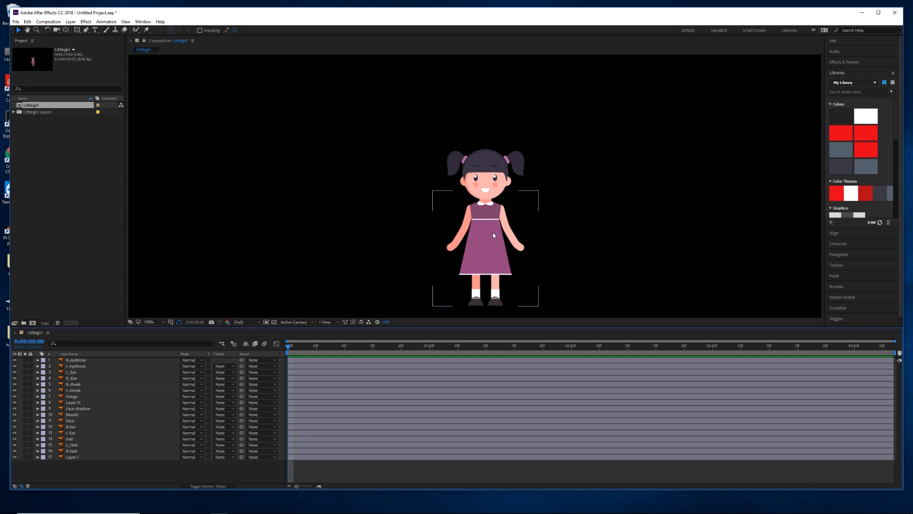
key("comma")
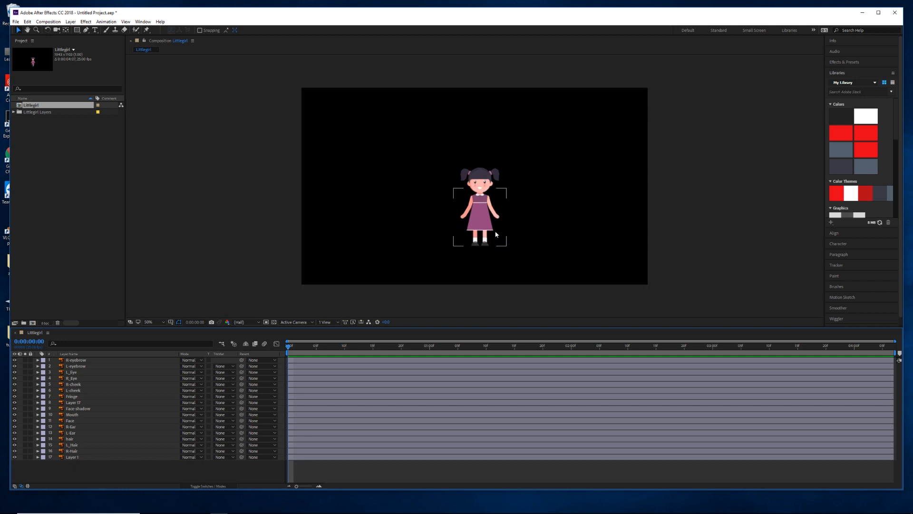
Examine which part of the girl each layer holds, going from R-eyebrow down to Mouth
left_click(298, 360)
left_click(302, 366)
left_click(303, 372)
left_click(305, 378)
left_click(308, 385)
left_click(311, 390)
left_click(312, 396)
left_click(313, 402)
left_click(314, 409)
left_click(314, 415)
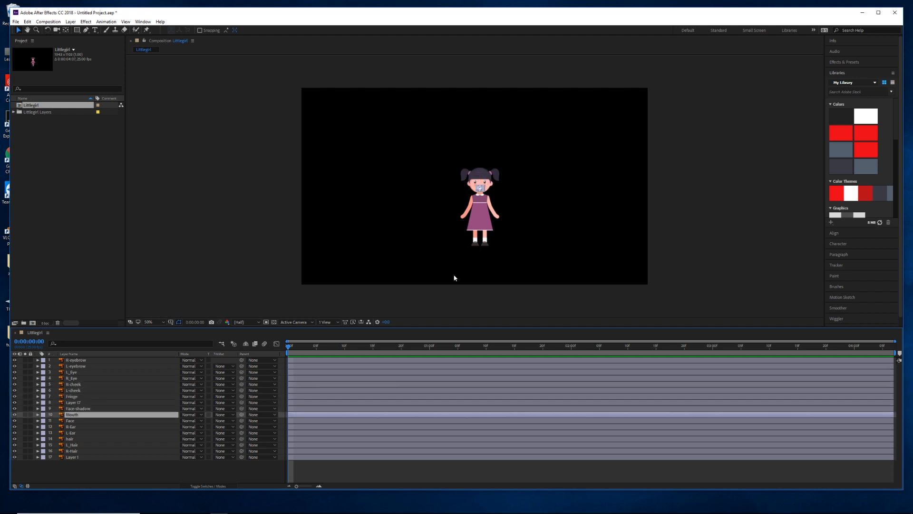
key("period")
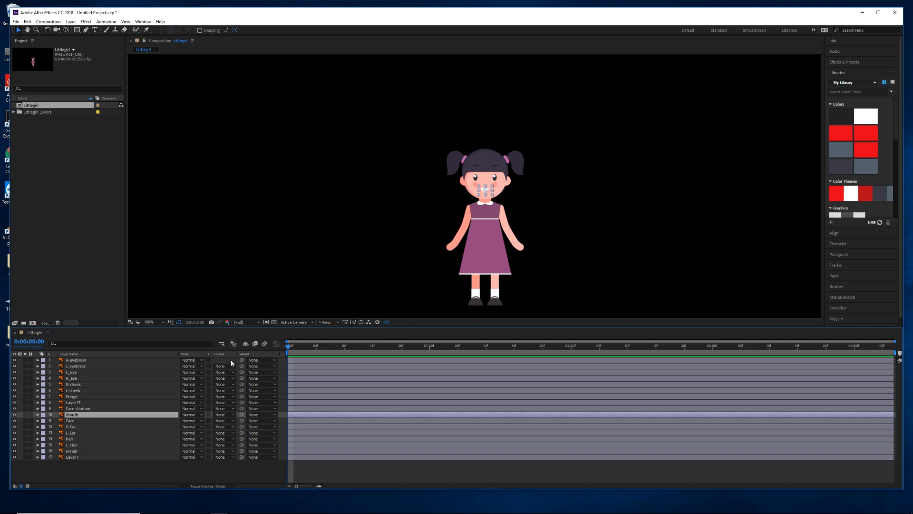
left_click(82, 360)
left_click(82, 366)
left_click(83, 372)
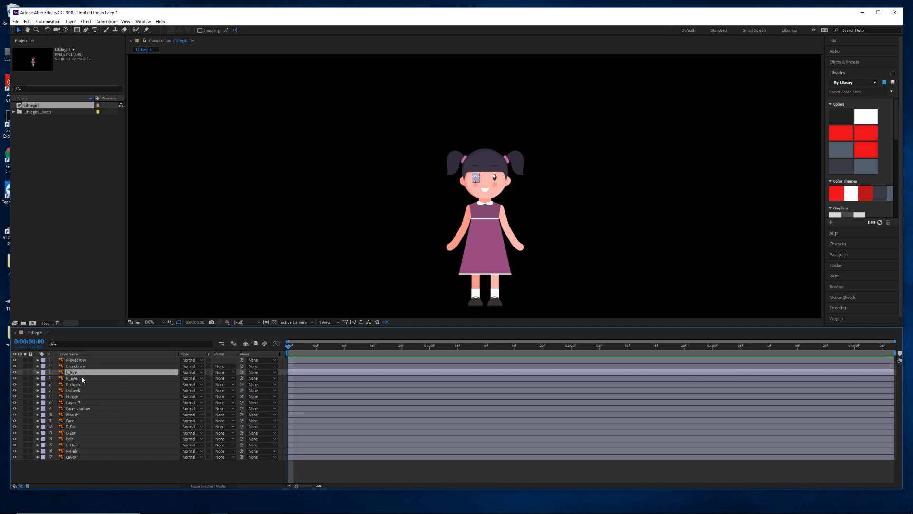
left_click(83, 378)
left_click(84, 385)
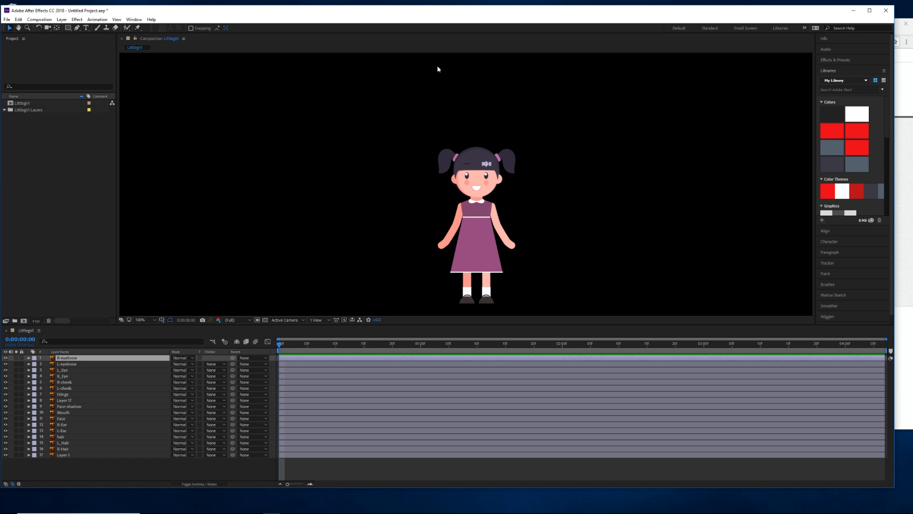
Open the Joysticks_n_Sliders script window and place it clear of the girl artwork
left_click(137, 19)
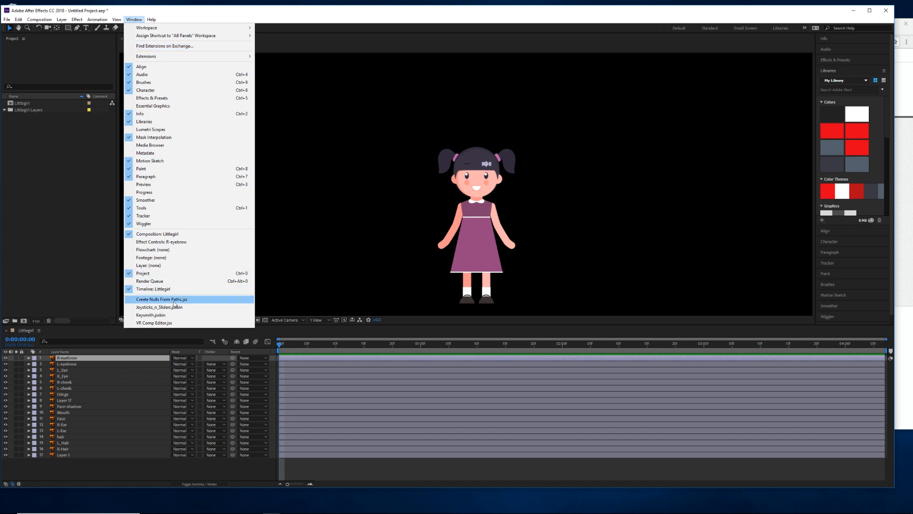
left_click(171, 307)
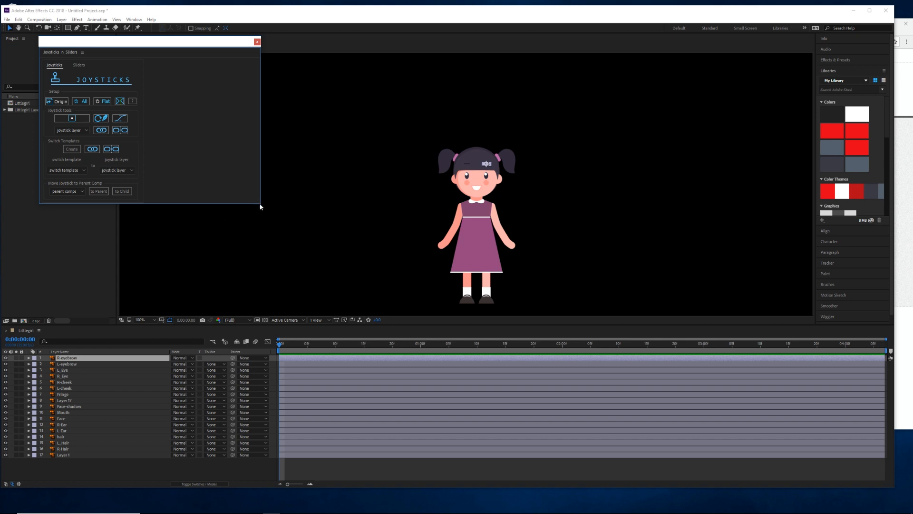
left_click_drag(181, 40, 797, 79)
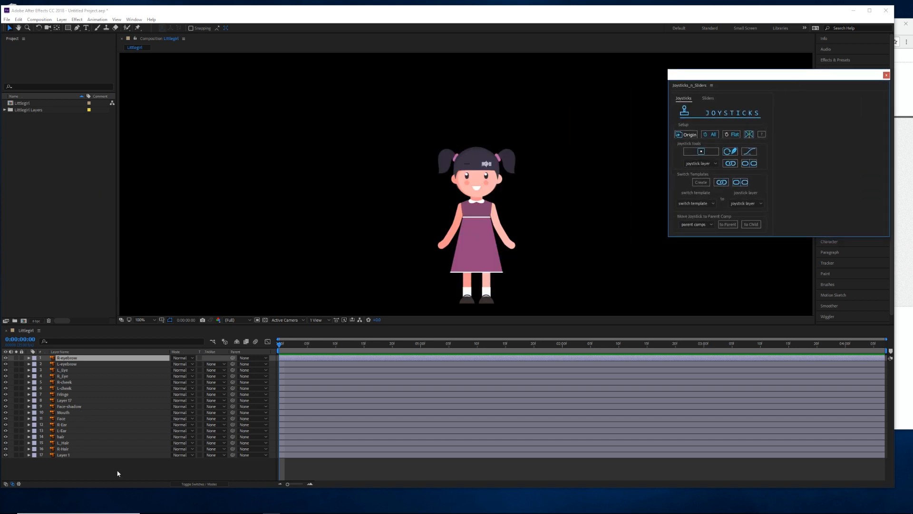
Select the two eyebrow, two eye, two cheek and Mouth layers and add Position keyframes to them at 0:00:00:00
left_click(74, 363)
key("ctrl+Up")
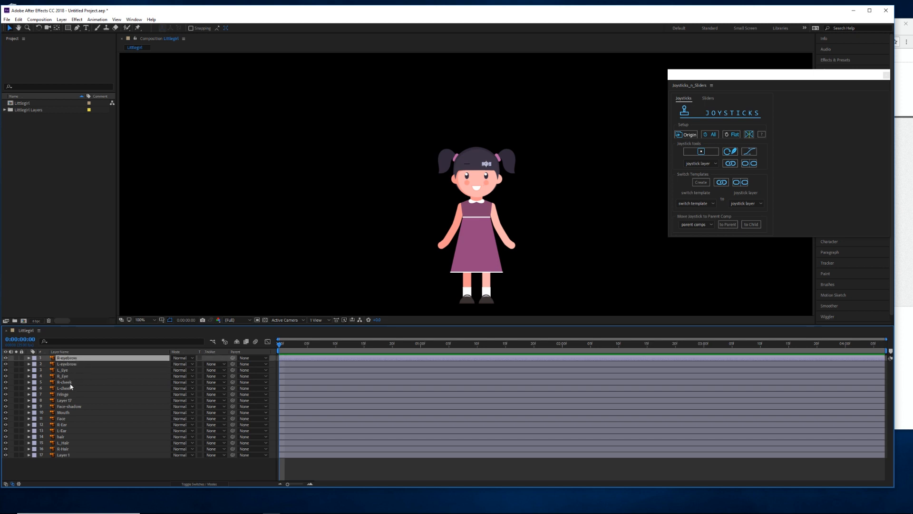
left_click(70, 384, "shift")
left_click(70, 389, "shift")
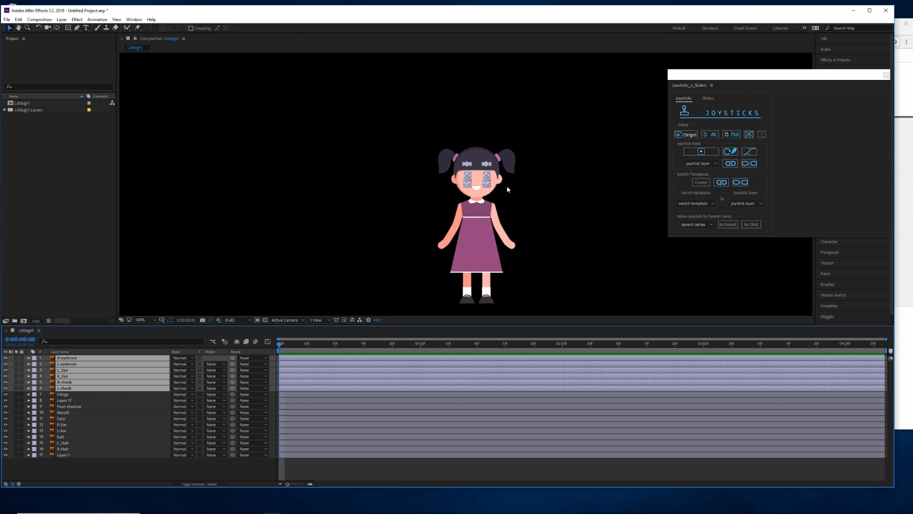
key("period")
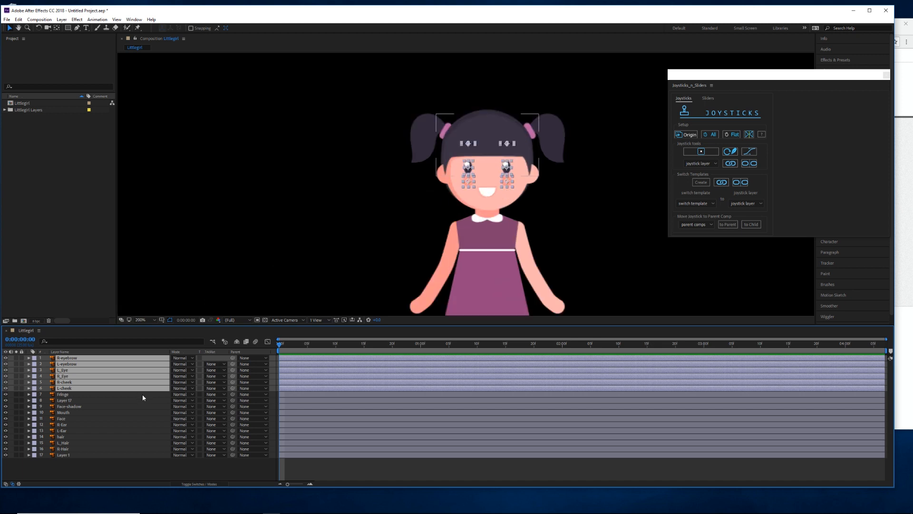
left_click(70, 413, "ctrl")
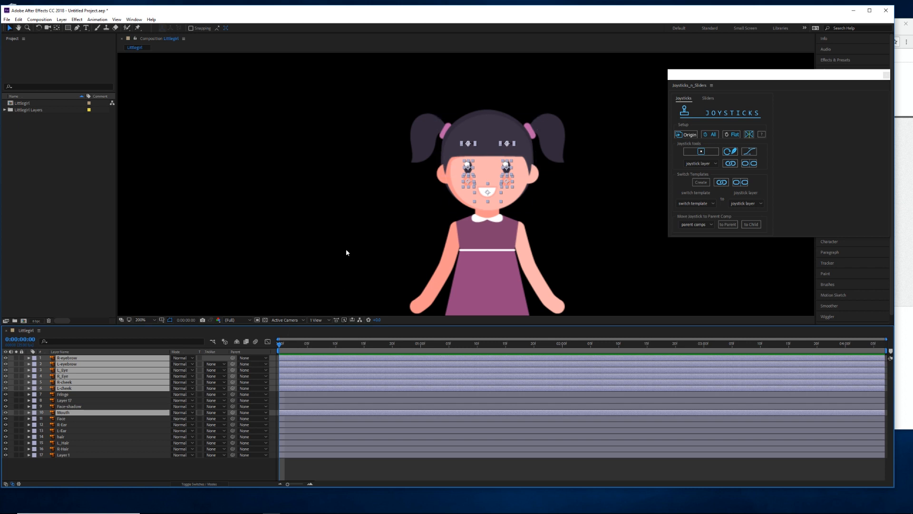
key("p")
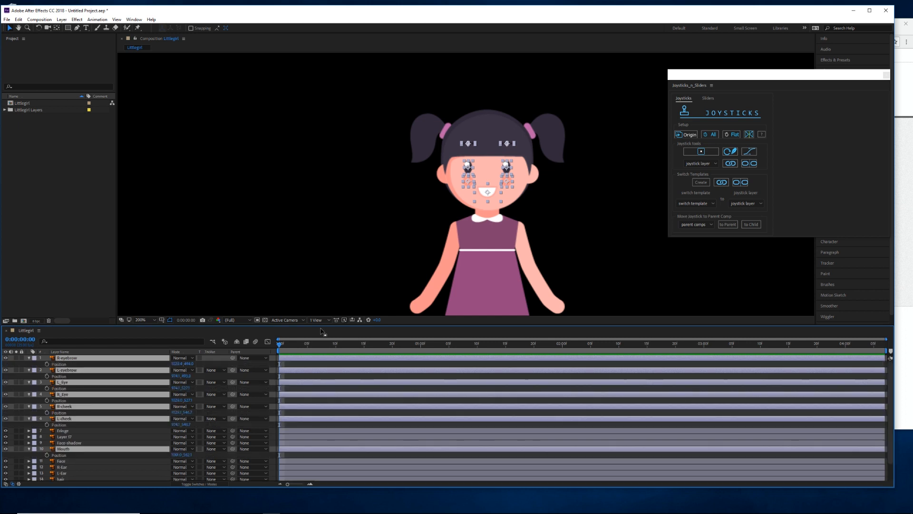
left_click(47, 364)
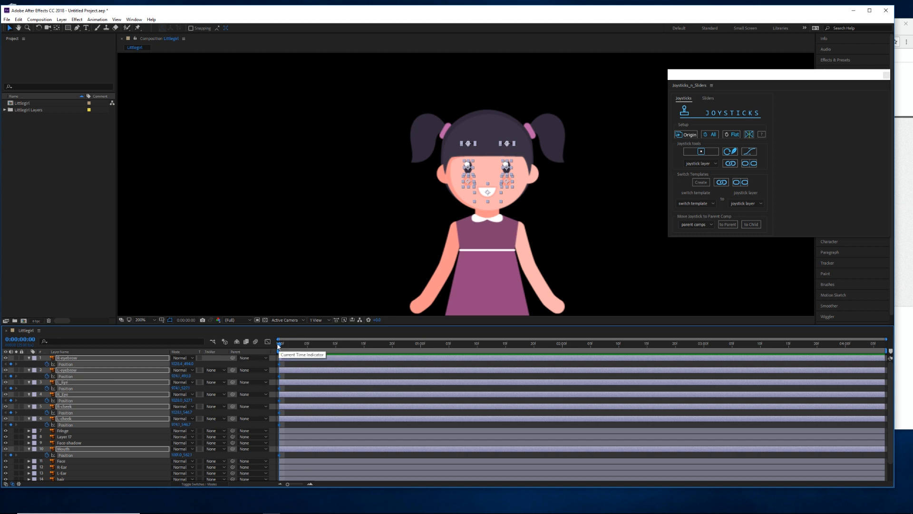
Advance to frame 0:00:00:01 and set the joystick Origin keyframes for the selected facial layers
left_click_drag(286, 483, 296, 483)
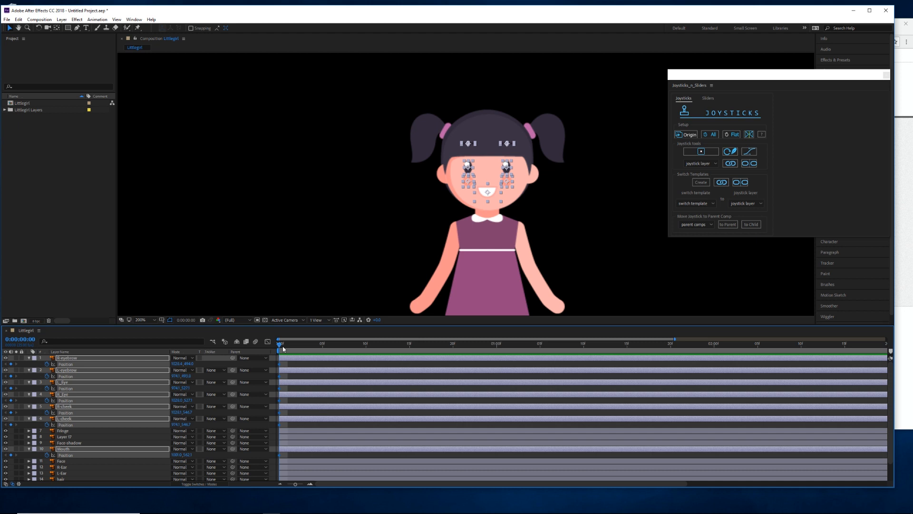
key("Page_Down")
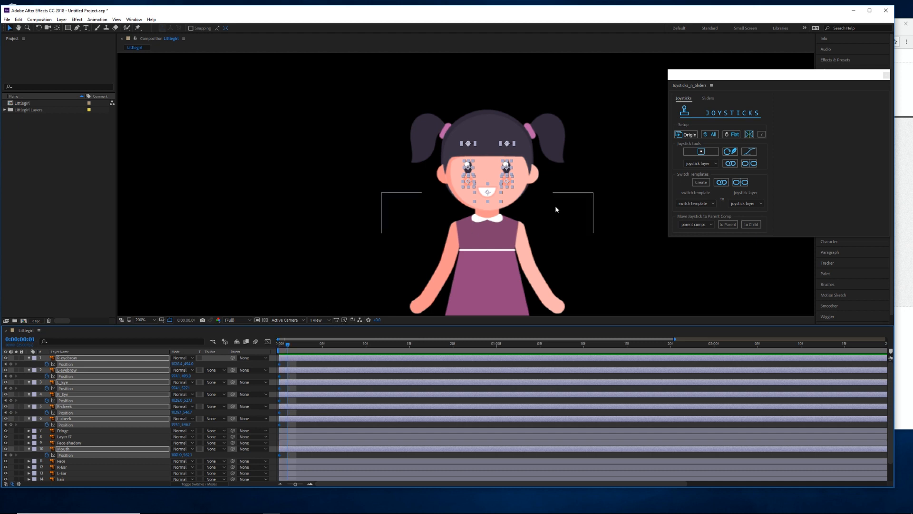
left_click(689, 135)
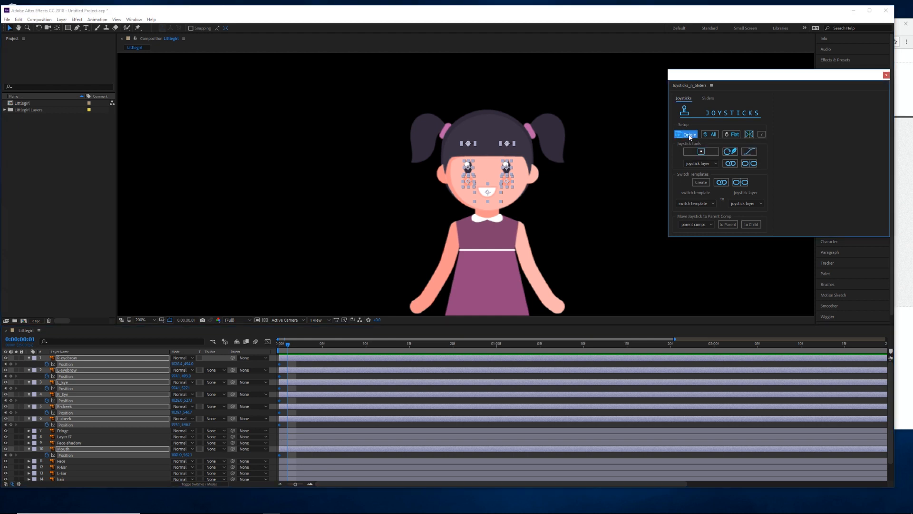
left_click_drag(705, 79, 709, 47)
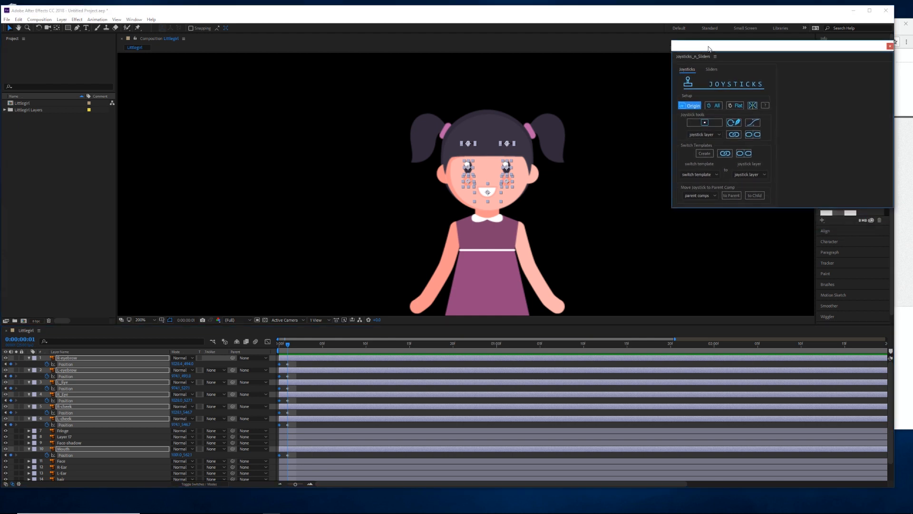
At frame 0:00:00:01, shift the selected eyebrows, eyes, cheeks and mouth toward the right side of the girl's face
left_click_drag(289, 348, 286, 349)
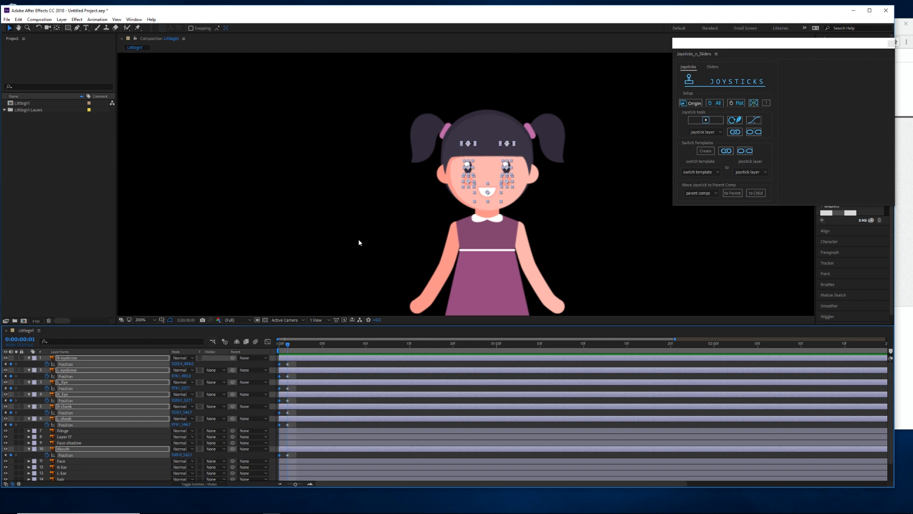
key("Right")
key("Right")
key("Right")
key("Right")
key("Right")
key("Right")
key("Right")
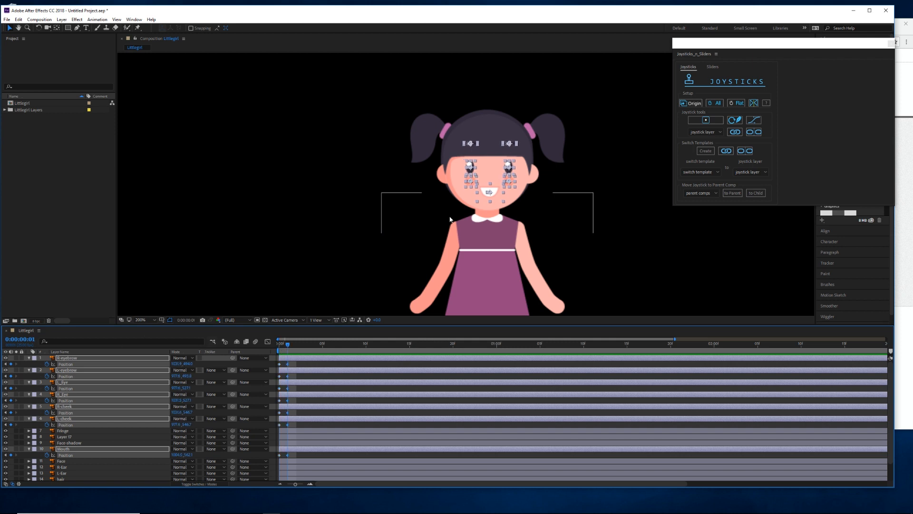
key("Right")
key("Right")
key("Right")
key("Right")
key("Right")
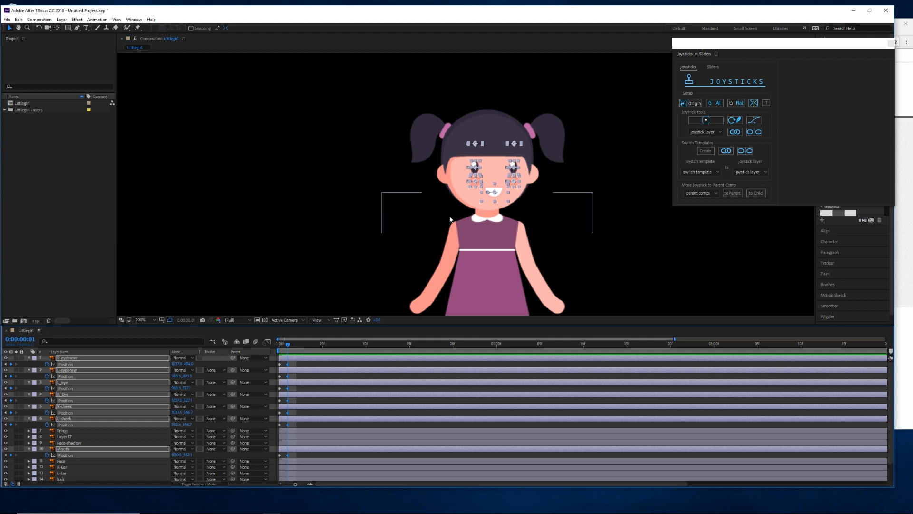
key("Right")
key("Right")
key("Right")
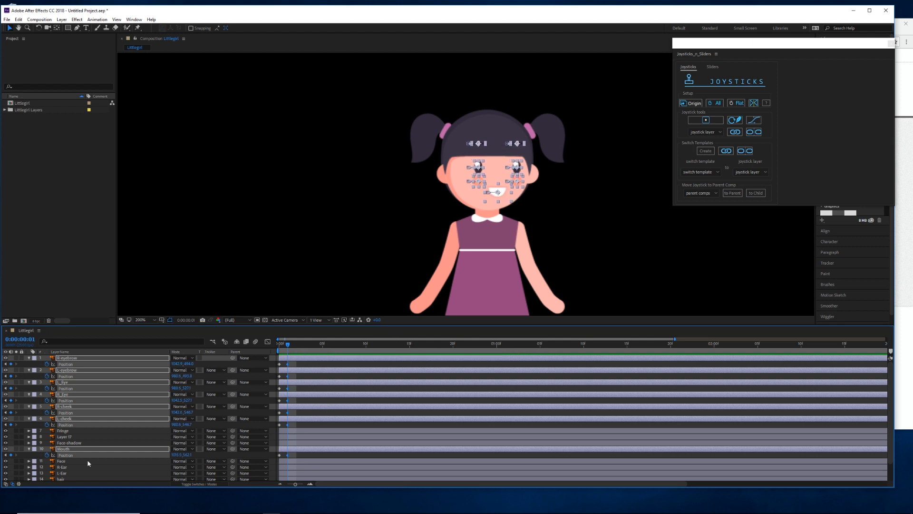
Add Position keyframes to the R-Ear and L-Ear layers at 0:00:00:00 and 0:00:00:01
left_click(67, 467)
left_click(69, 473, "shift")
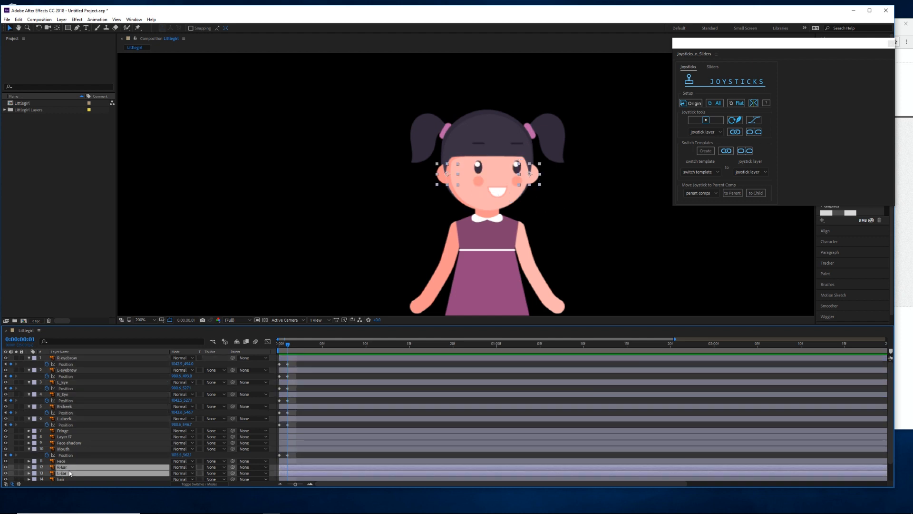
key("p")
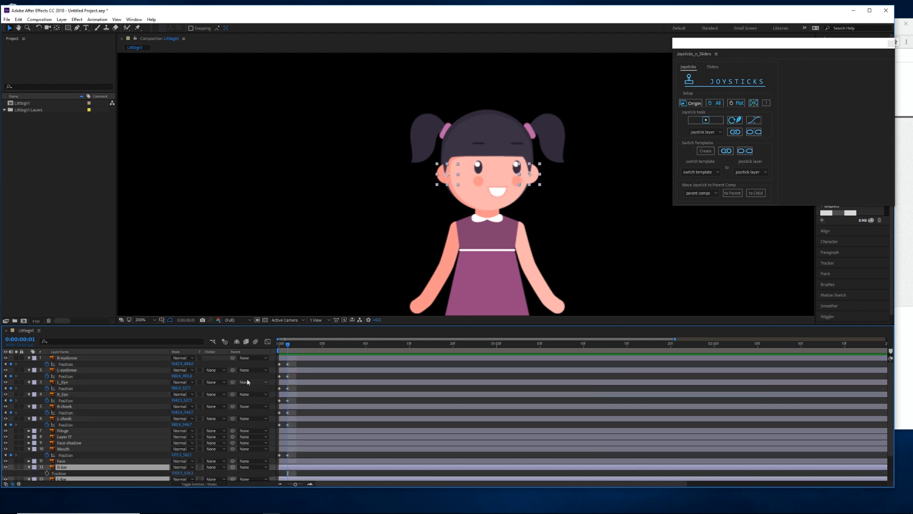
left_click(279, 344)
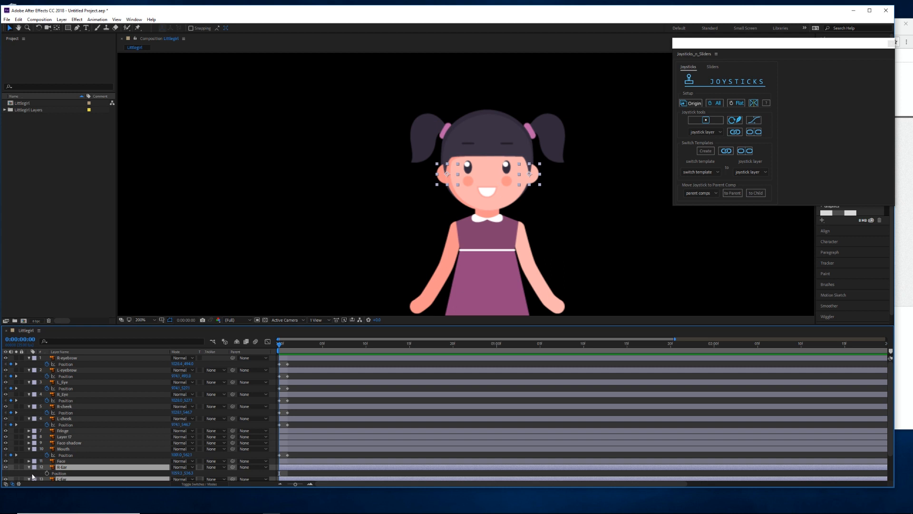
scroll(230, 407, "down", 2)
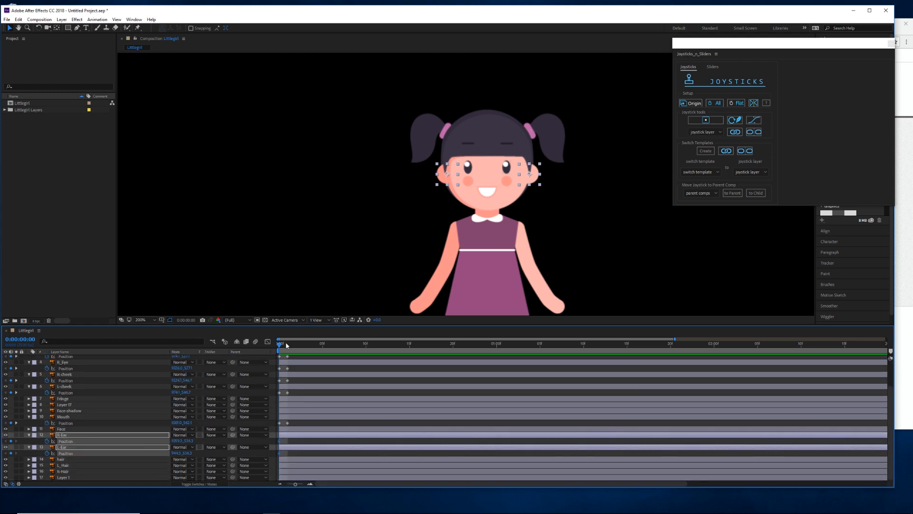
left_click(285, 346)
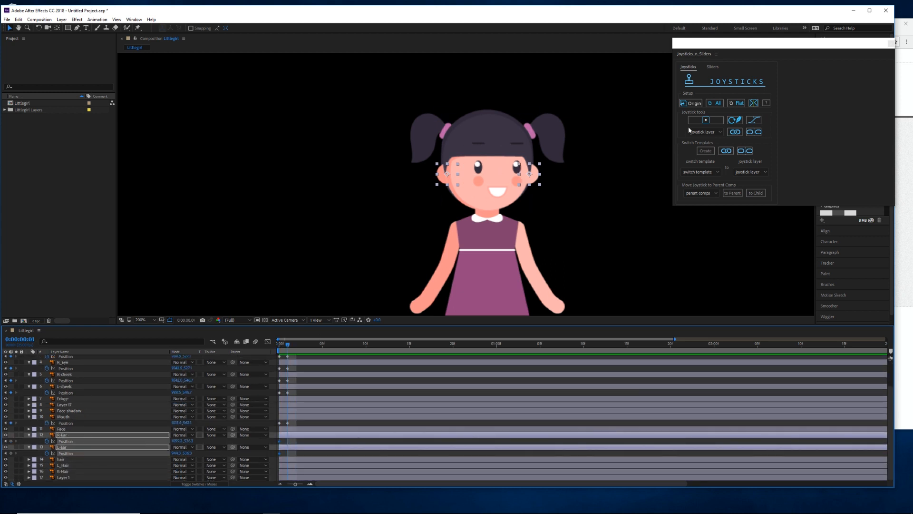
At frame 0:00:00:01, nudge L-Ear and R-Ear slightly left, opposite to the facial features
left_click(386, 215)
left_click(440, 177)
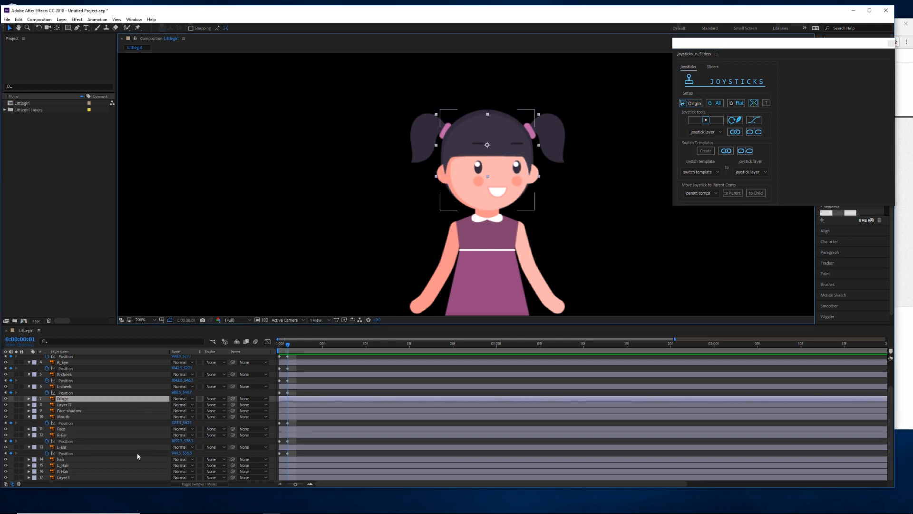
left_click(63, 435)
left_click(73, 447)
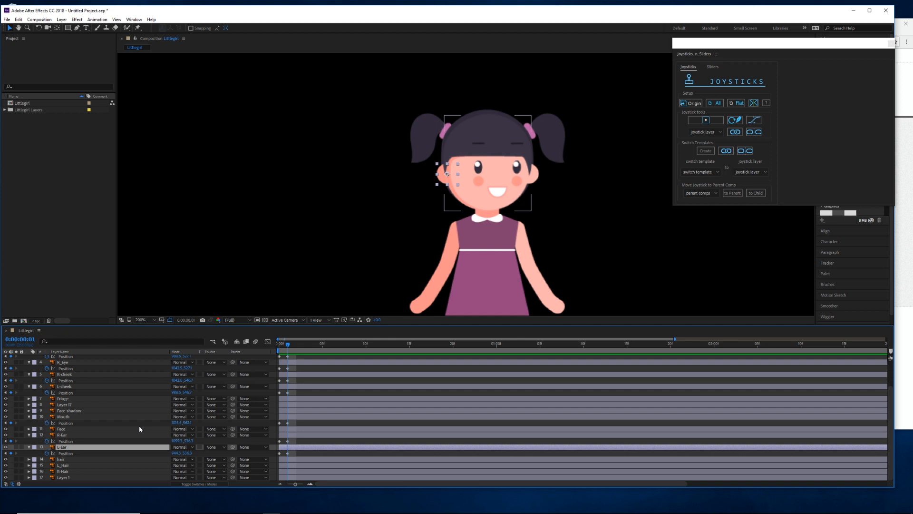
key("Left")
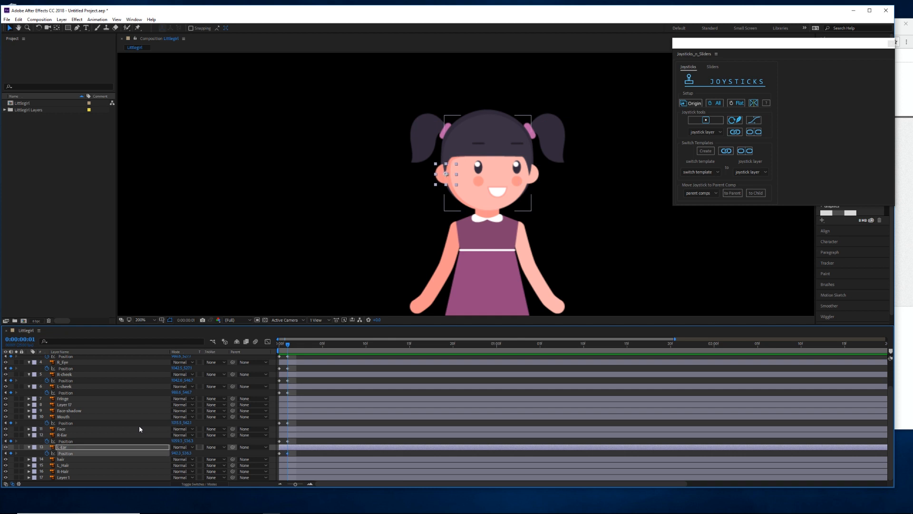
key("Left")
key("Left")
left_click(79, 435)
key("Left")
key("Left")
key("Left")
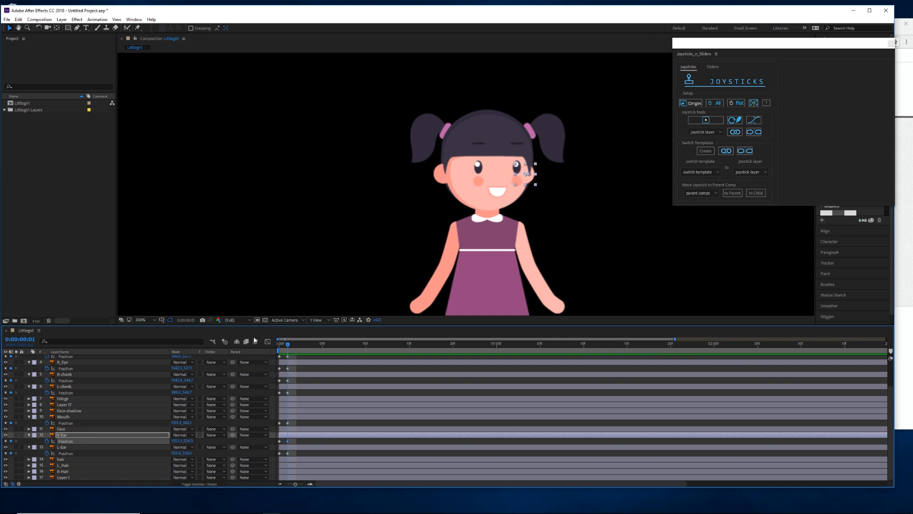
At frame 0:00:00:02, select all eyebrow, eye, cheek, mouth and ear layers and set their joystick Origin keyframes
left_click_drag(282, 348, 284, 350)
left_click(293, 344)
left_click(338, 449)
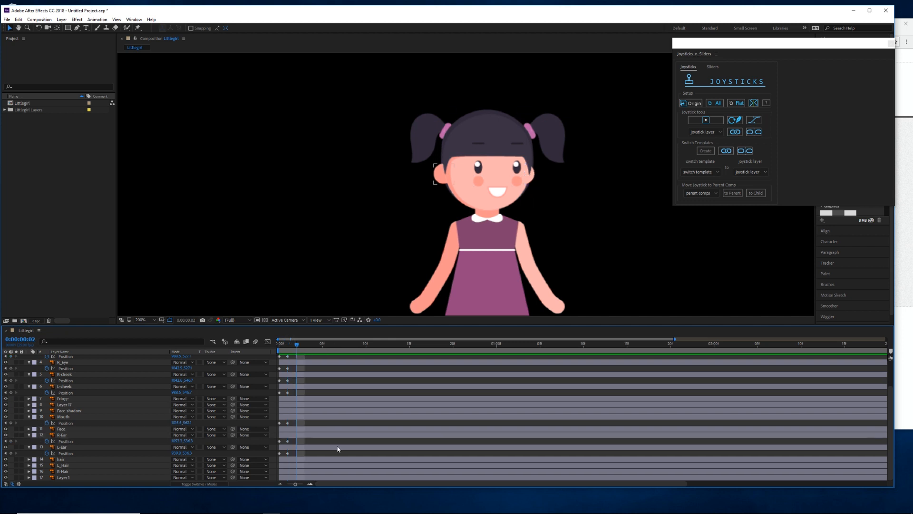
left_click(307, 447)
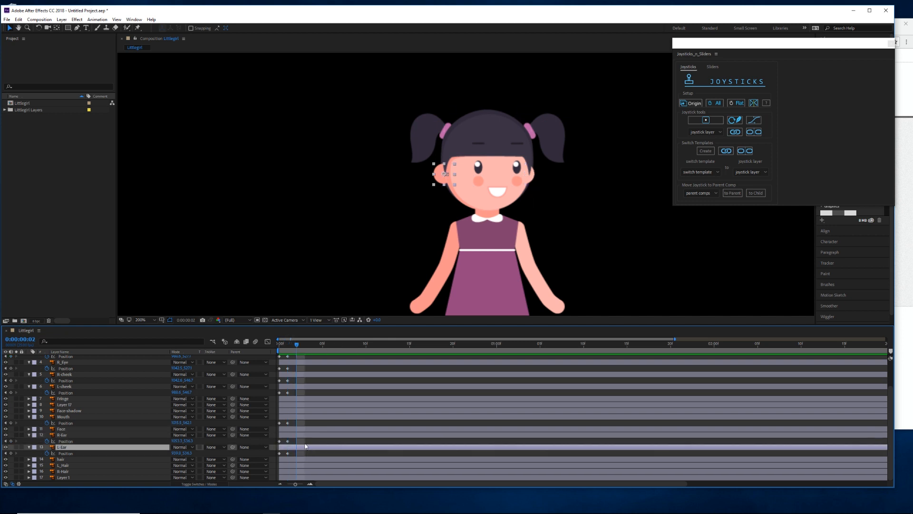
left_click(296, 434, "ctrl")
left_click(295, 417, "ctrl")
left_click(294, 386, "ctrl")
left_click(293, 373, "ctrl")
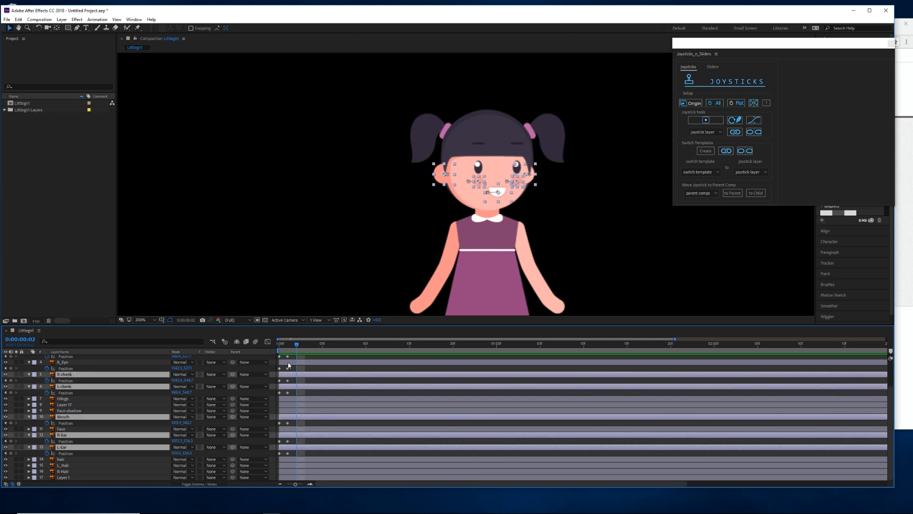
left_click(291, 362, "ctrl")
scroll(290, 371, "up", 2)
left_click(290, 381, "ctrl")
left_click(290, 369, "ctrl")
left_click(292, 358, "ctrl")
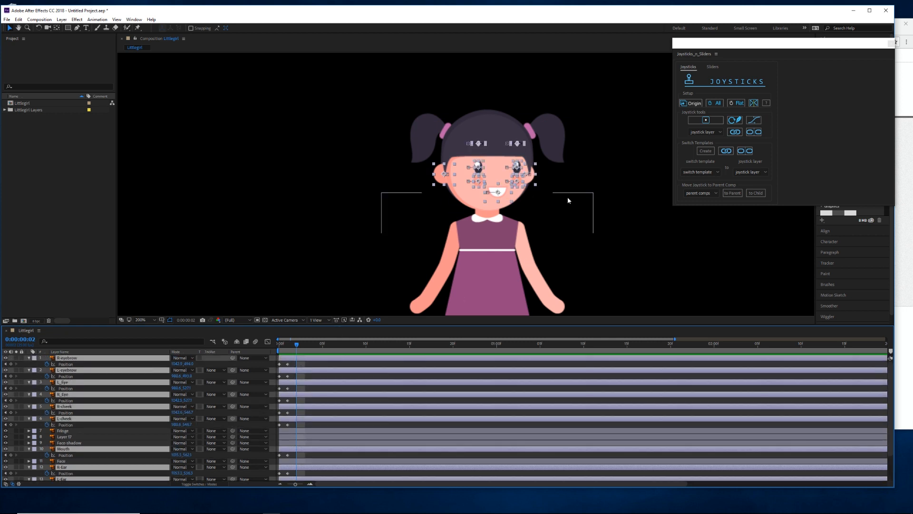
left_click(695, 104)
At frame 0:00:00:02, shift the two eyebrow, two eye and two cheek layers toward the left side of the face
left_click(317, 413)
left_click(310, 418)
left_click(312, 358, "shift")
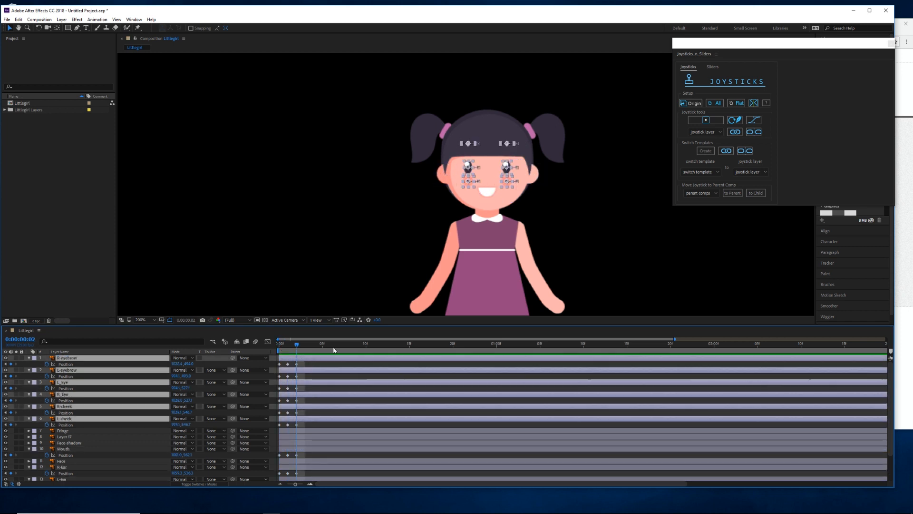
key("Left")
key("Left")
key("Left")
key("Left")
key("Left")
key("Left")
key("Left")
key("Left")
key("Left")
key("Left")
key("Left")
key("Left")
key("Left")
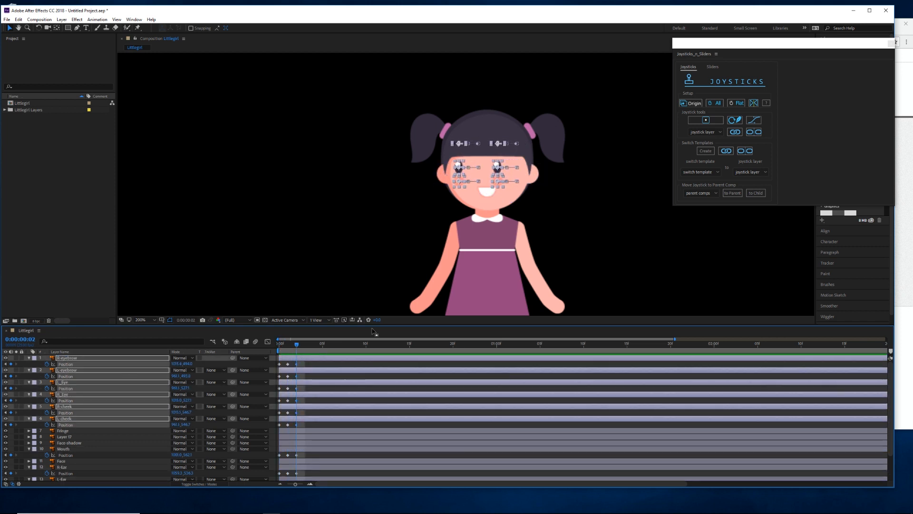
At frame 0:00:00:02, shift the Mouth layer left to match the turned eyes and cheeks
left_click(309, 449)
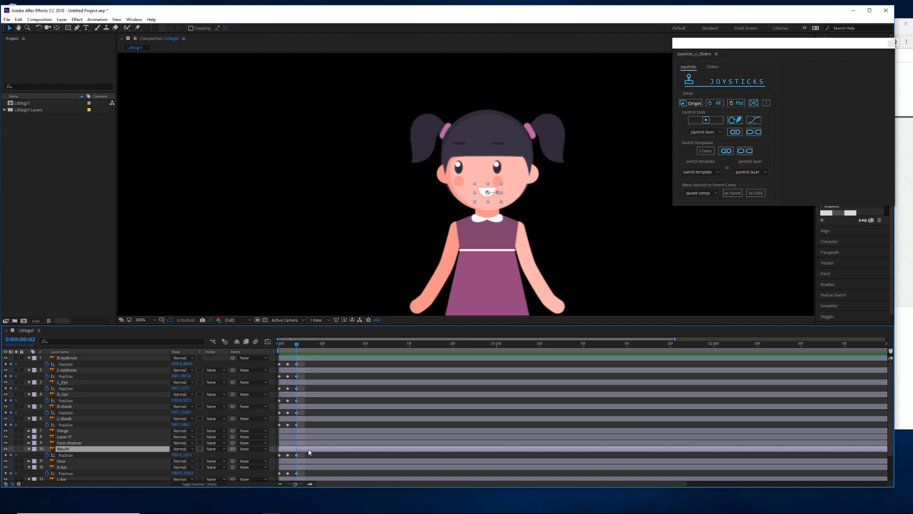
key("Left")
key("Left")
key("Left")
key("Left")
key("Left")
key("Left")
key("Left")
key("Left")
key("Left")
key("Left")
key("Left")
key("Left")
key("Left")
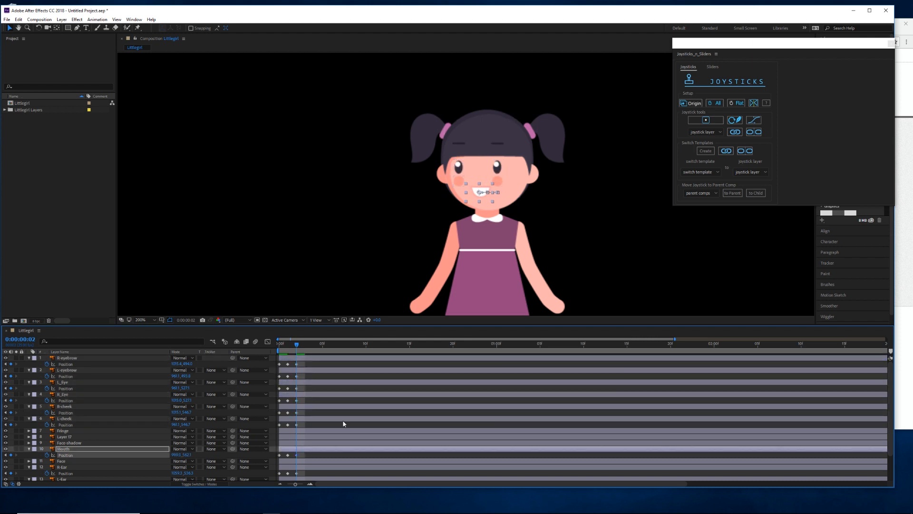
At frame 0:00:00:02, move the R-Ear layer slightly right, outward from the face
left_click(305, 468)
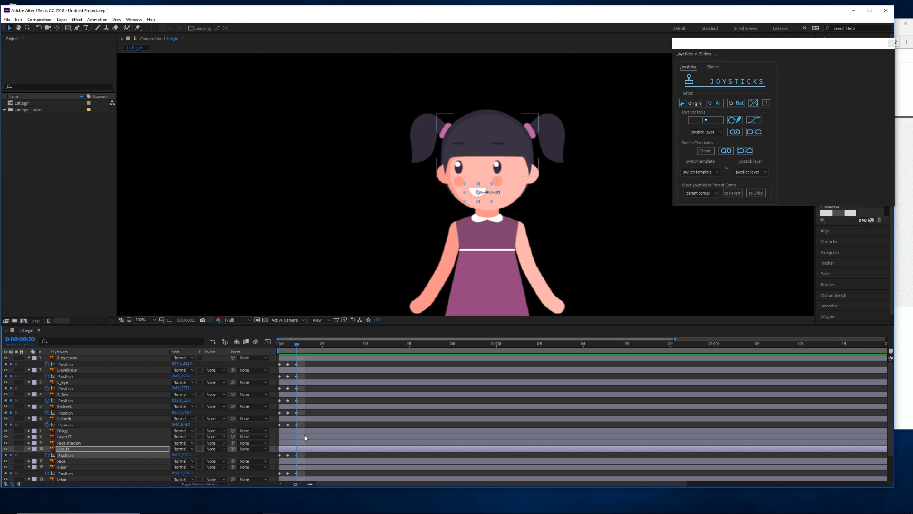
scroll(304, 456, "down", 2)
left_click(305, 448, "shift")
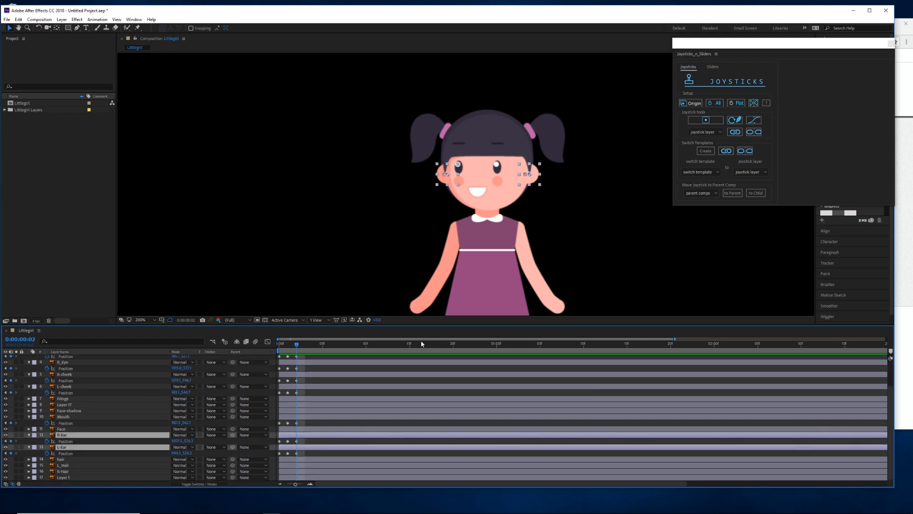
scroll(539, 206, "up", 1)
left_click_drag(538, 206, 473, 225)
left_click(304, 459)
left_click(311, 435)
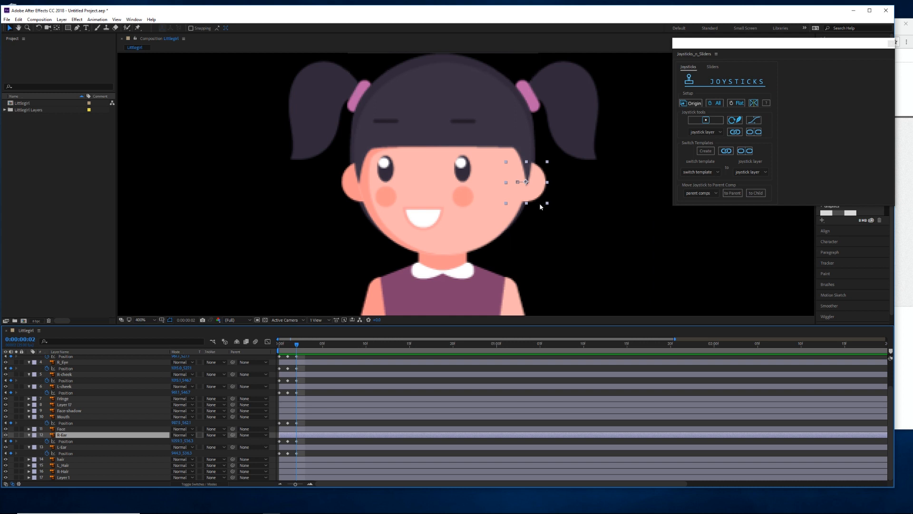
left_click_drag(538, 190, 544, 191)
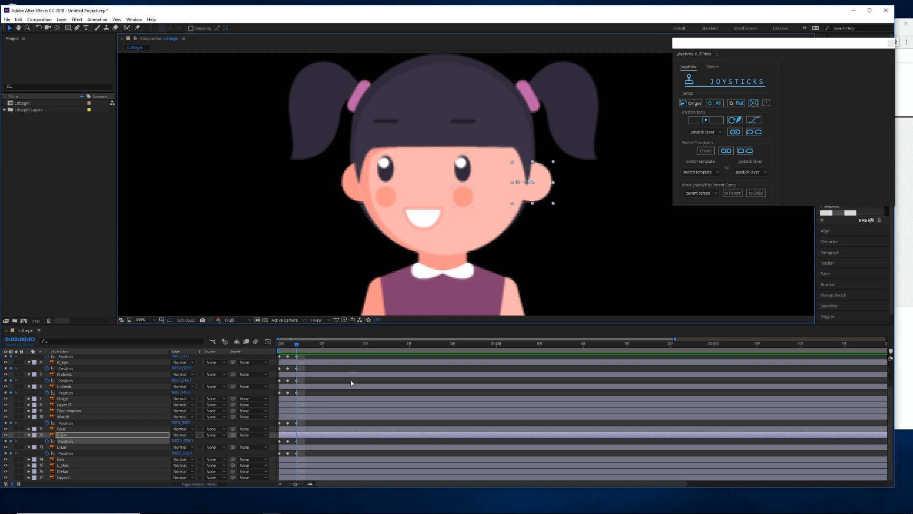
At frame 0:00:00:02, move the L-Ear layer slightly right so it tucks farther behind the face
left_click(316, 447)
left_click_drag(350, 187, 356, 190)
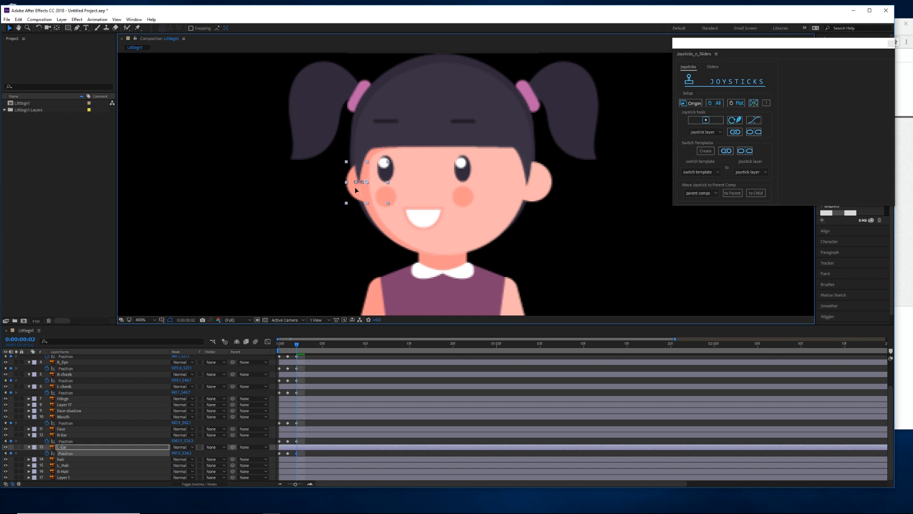
mouse_move(296, 345)
left_mouse_down()
mouse_move(280, 346)
mouse_move(295, 346)
left_mouse_up()
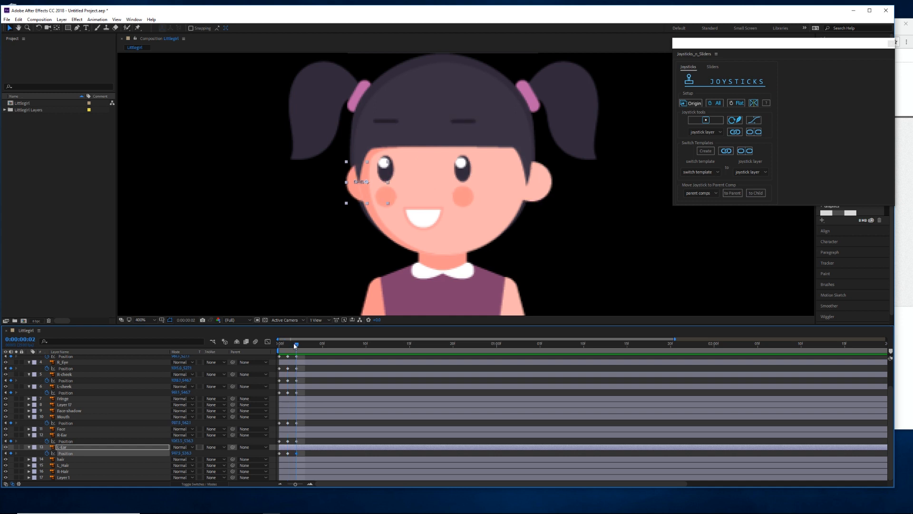
left_click_drag(356, 193, 359, 192)
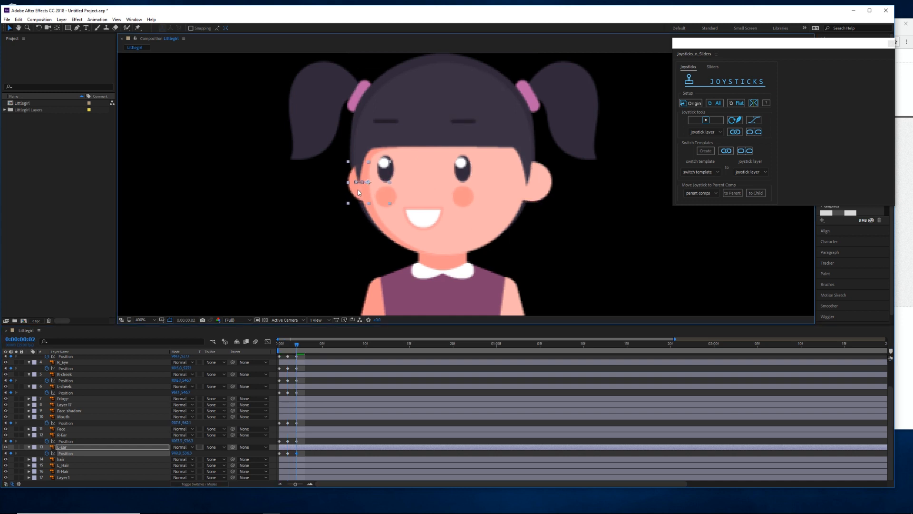
left_click_drag(296, 345, 297, 342)
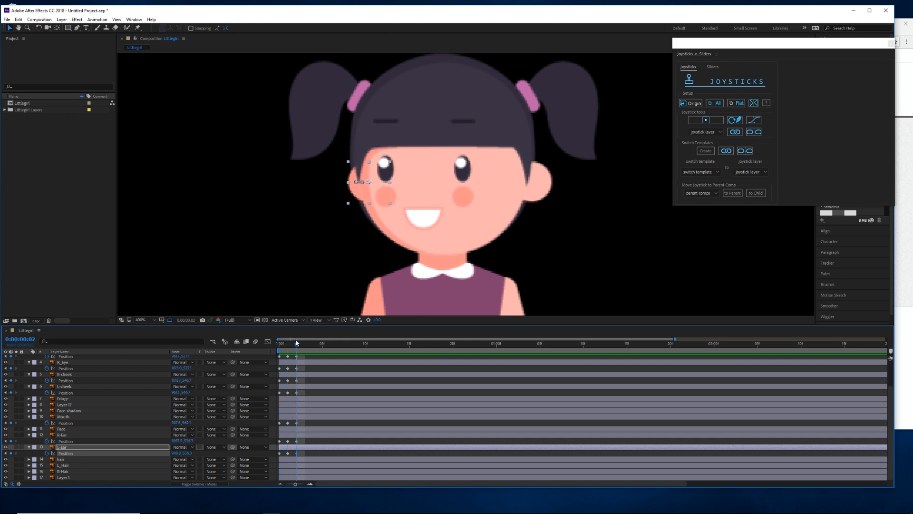
Add the remaining eyebrow, eye, cheek, mouth and ear layers to the selection and set joystick Origin keyframes at 0:00:00:03
left_click(308, 436, "ctrl")
left_click(305, 416, "ctrl")
left_click(304, 386, "ctrl")
left_click(303, 374, "ctrl")
scroll(299, 397, "up", 3)
left_click(300, 394, "ctrl")
left_click(304, 382, "ctrl")
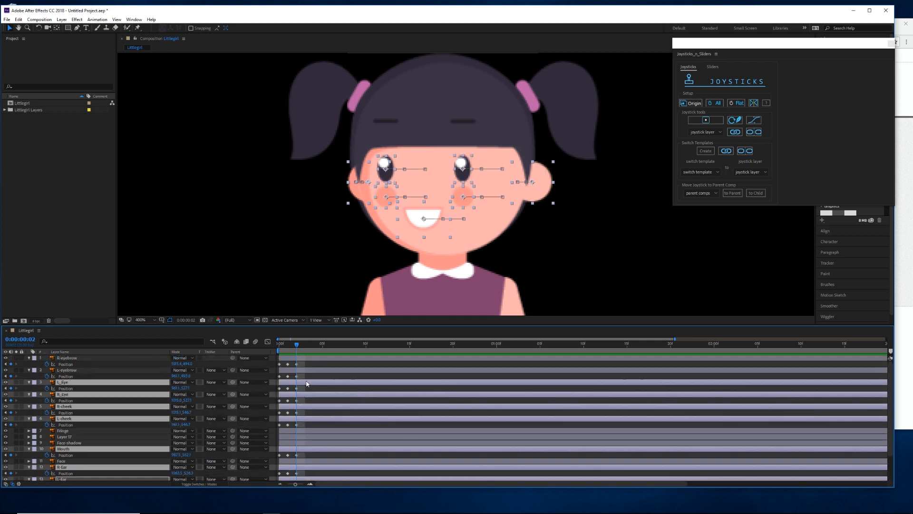
left_click(307, 370, "ctrl")
left_click(312, 357, "ctrl")
left_click(305, 347)
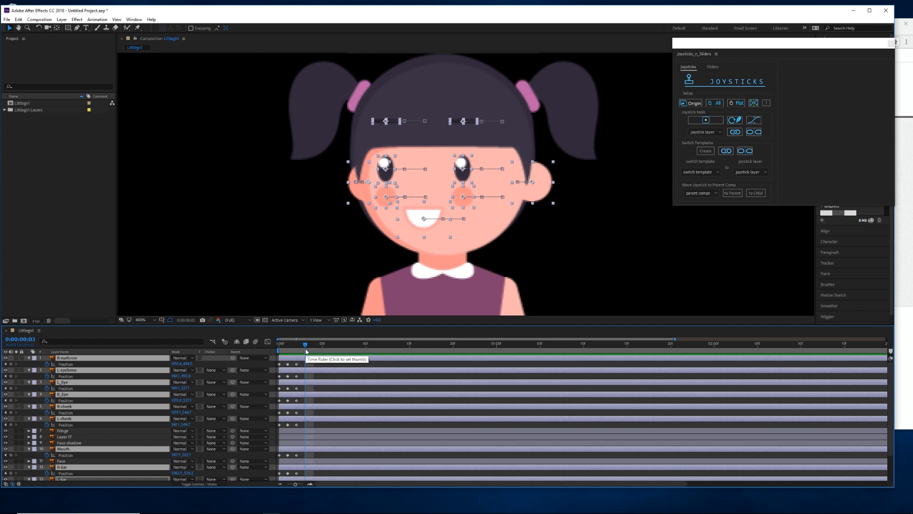
left_click(690, 103)
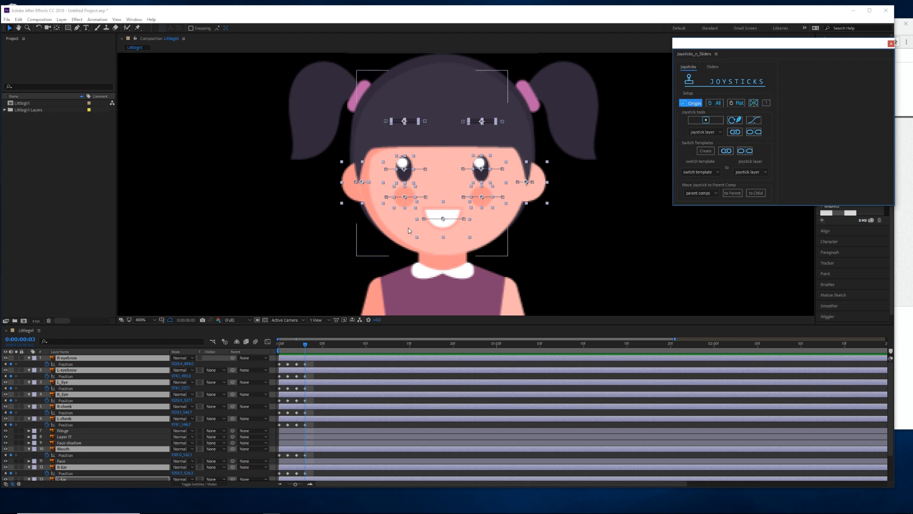
At frame 0:00:00:03, select the mouth, cheek, eye and eyebrow layers and move them straight up on the face
left_click(311, 423)
left_click(313, 449)
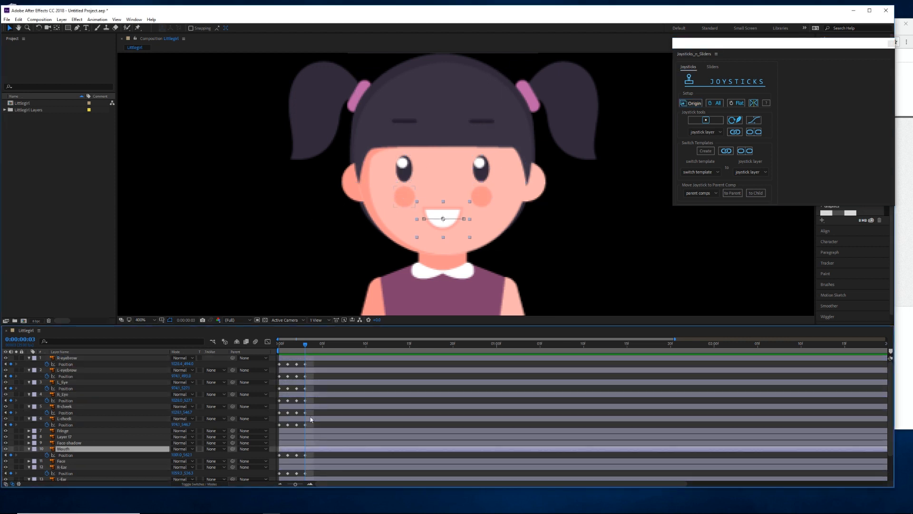
left_click(314, 418, "ctrl")
left_click(314, 407, "ctrl")
left_click(316, 395, "ctrl")
left_click(317, 382, "ctrl")
left_click(316, 370, "ctrl")
left_click(317, 357, "ctrl")
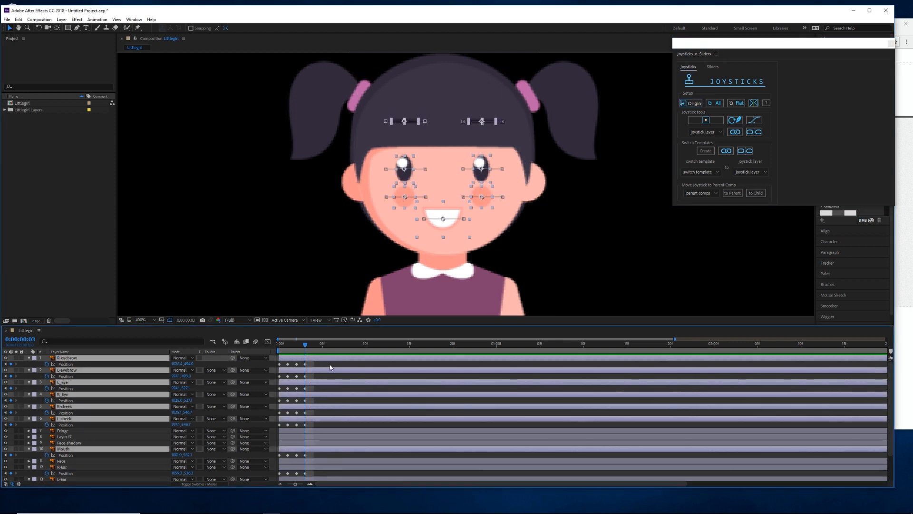
left_click_drag(449, 218, 456, 197)
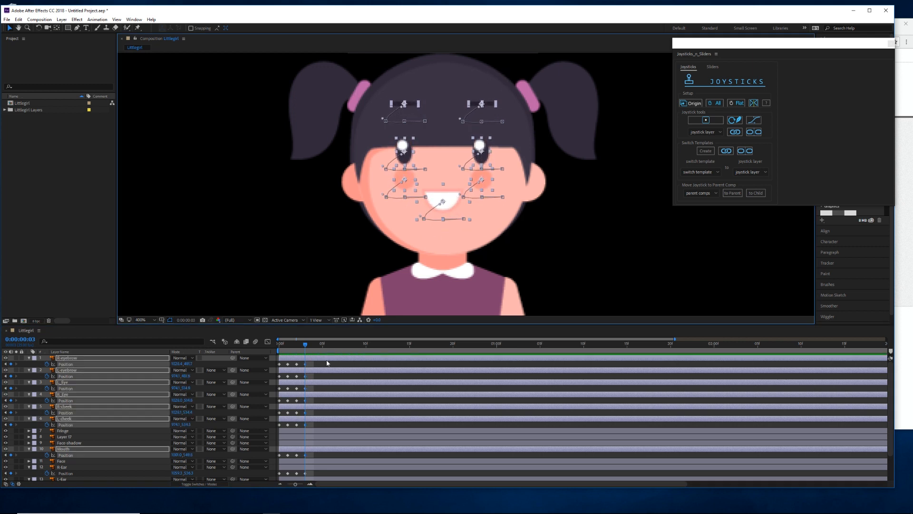
At frame 0:00:00:03, move the R-Ear and L-Ear layers straight down together
scroll(314, 428, "down", 2)
left_click(315, 449)
left_click(314, 460, "ctrl")
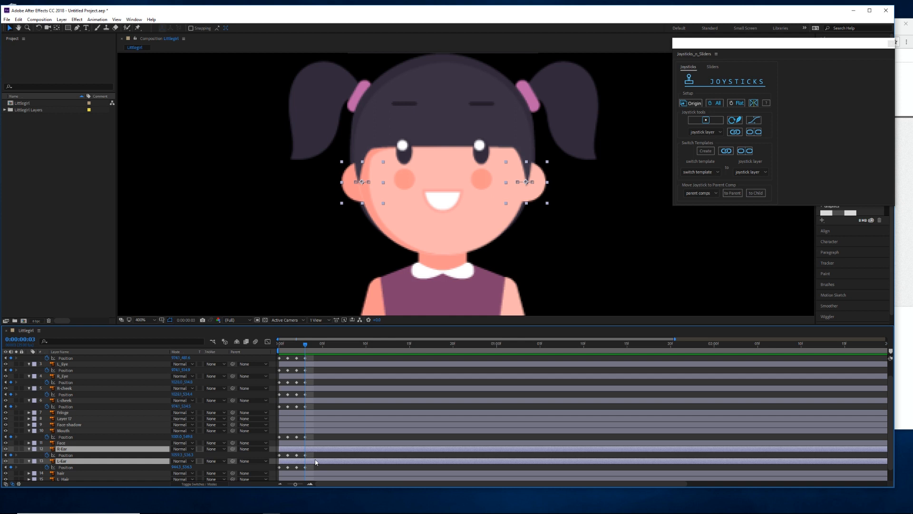
left_click_drag(358, 192, 358, 203)
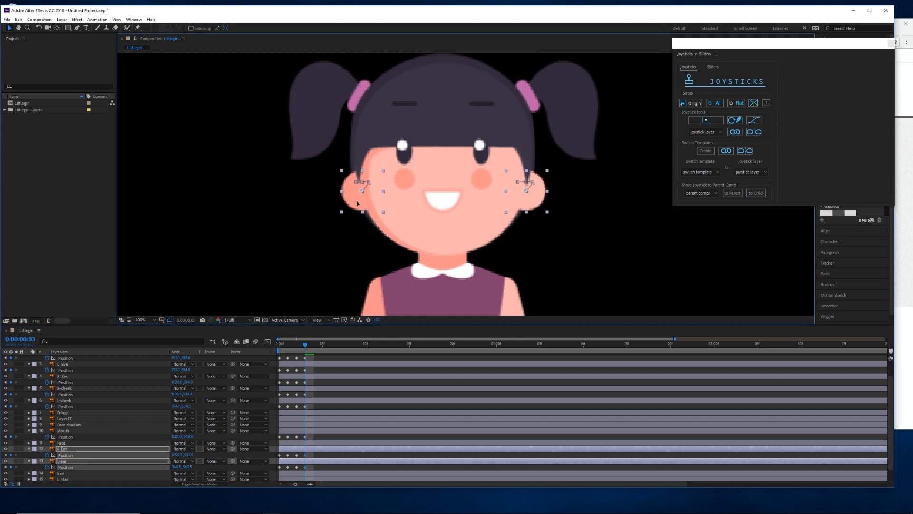
left_click(297, 346)
mouse_move(302, 348)
left_mouse_down()
mouse_move(292, 348)
mouse_move(308, 351)
left_mouse_up()
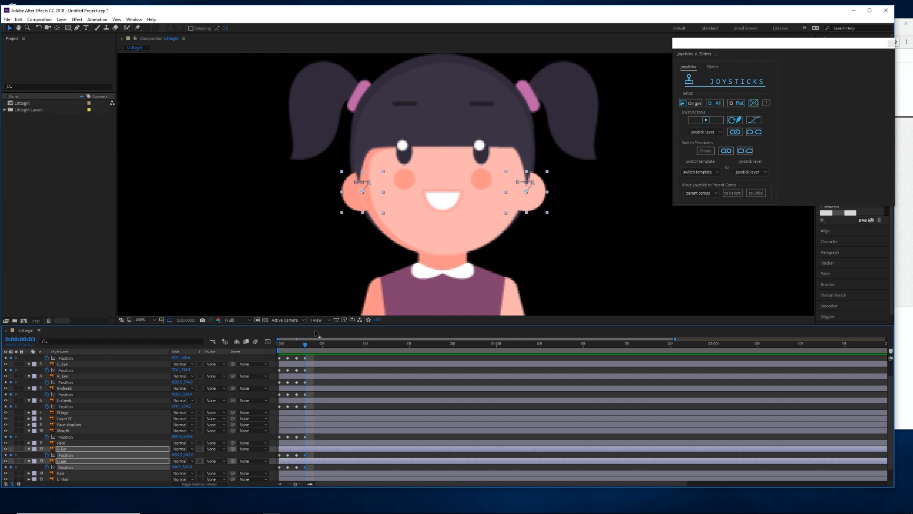
mouse_move(303, 347)
left_mouse_down()
mouse_move(289, 349)
mouse_move(315, 349)
left_mouse_up()
Keyframe the Fringe layer's Position from frame 0:00:00:00 to 0:00:00:03 and move the fringe slightly up at frame 0:00:00:03
left_click(287, 417)
left_click(287, 413)
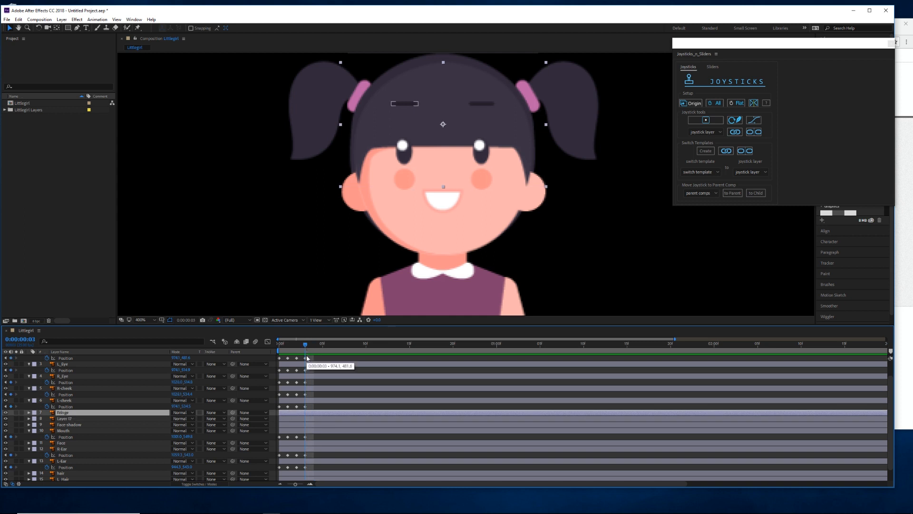
key("p")
left_click(47, 418)
left_click(300, 351)
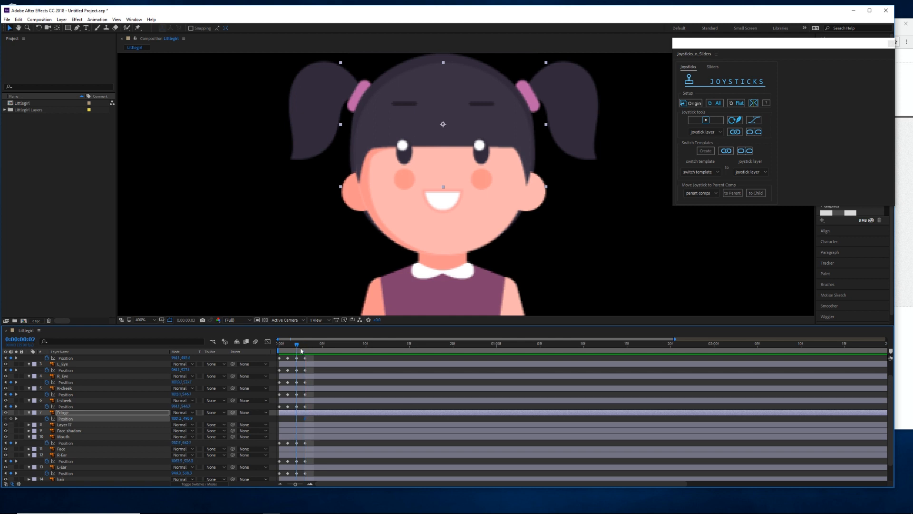
left_click_drag(296, 348, 280, 349)
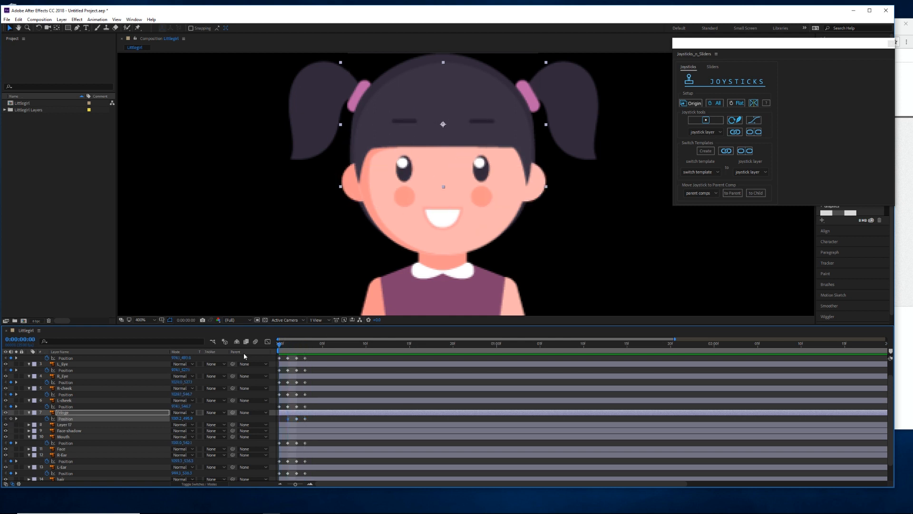
key("Page_Down")
key("Page_Down")
key("Page_Down")
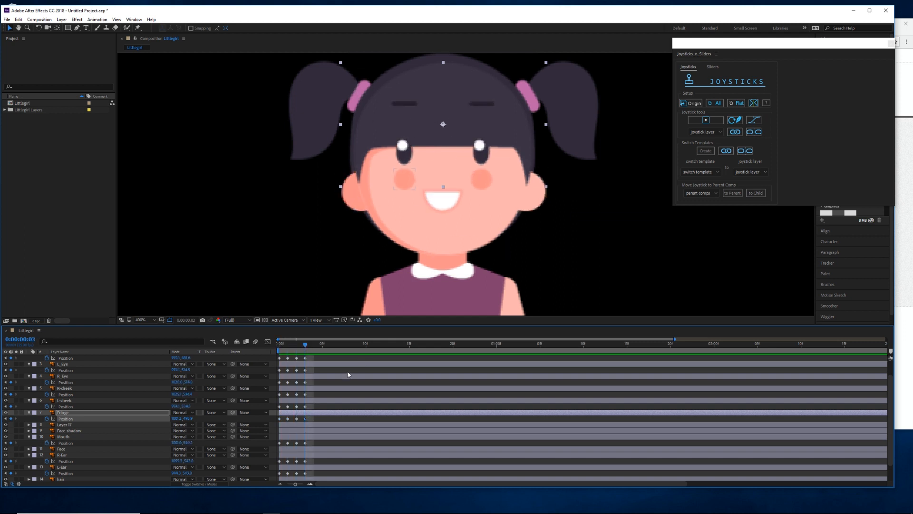
left_click_drag(427, 140, 433, 135)
mouse_move(305, 346)
left_mouse_down()
mouse_move(297, 348)
mouse_move(307, 355)
left_mouse_up()
Keyframe the Fringe layer's Scale from frame 0:00:00:00 to 0:00:00:03 and squash its height to about 90% at frame 0:00:00:03
key("s")
key("Page_Up")
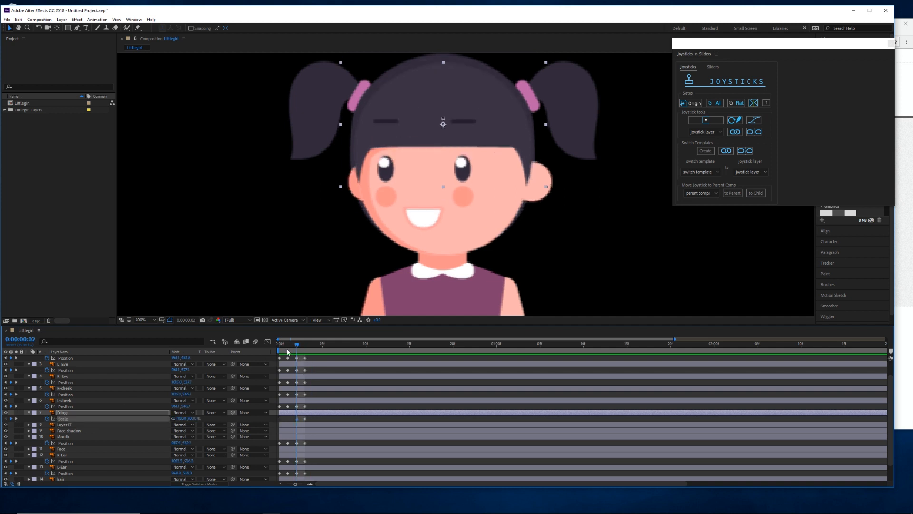
left_click(288, 352)
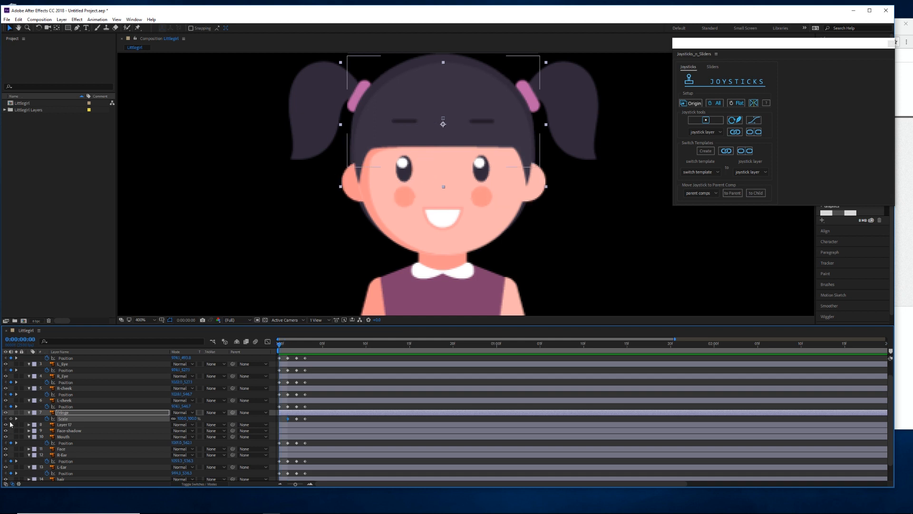
left_click(305, 348)
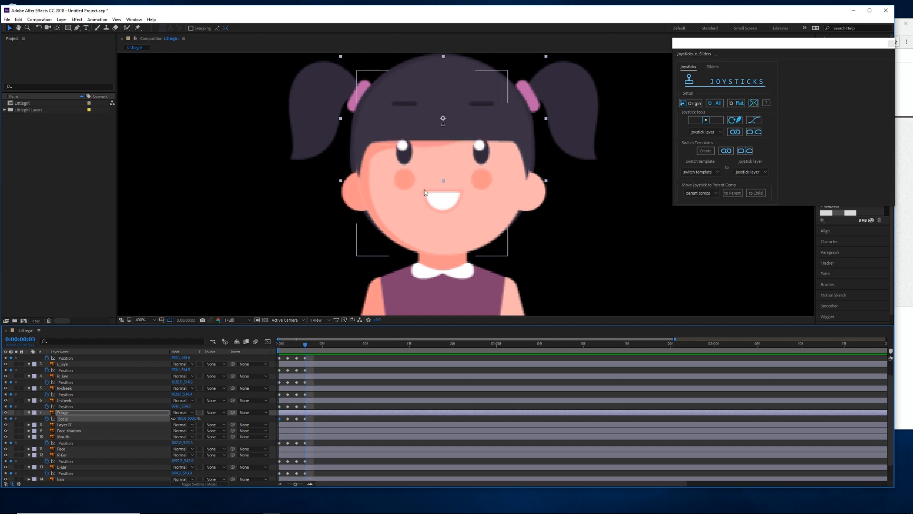
left_click_drag(443, 56, 444, 63)
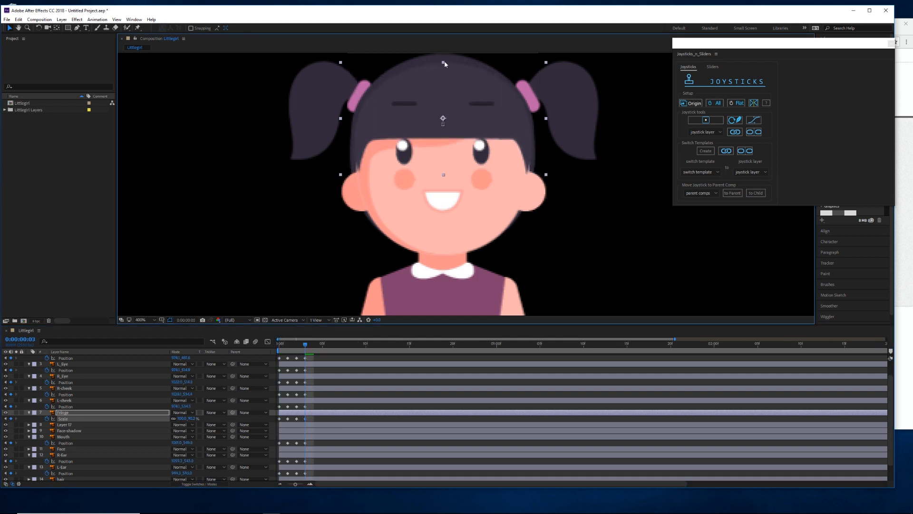
left_click(296, 351)
left_click_drag(295, 351, 308, 351)
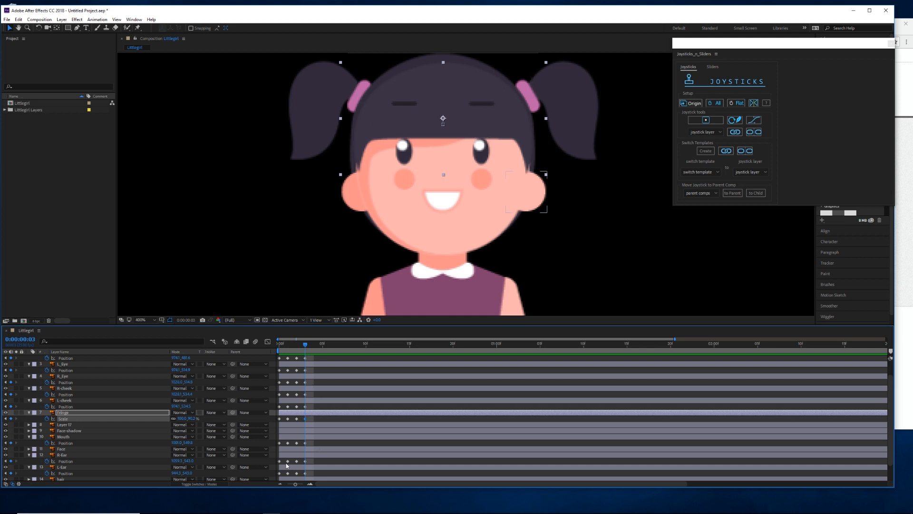
Keyframe the L_Hair layer's Position from frame 0:00:00:00 to 0:00:00:03 and move the pigtail down at frame 0:00:00:03
scroll(89, 467, "down", 3)
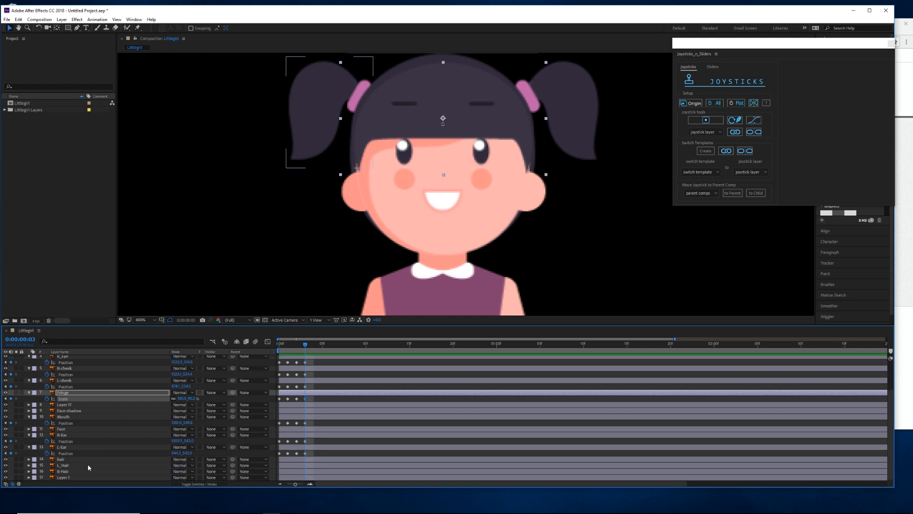
left_click(72, 467)
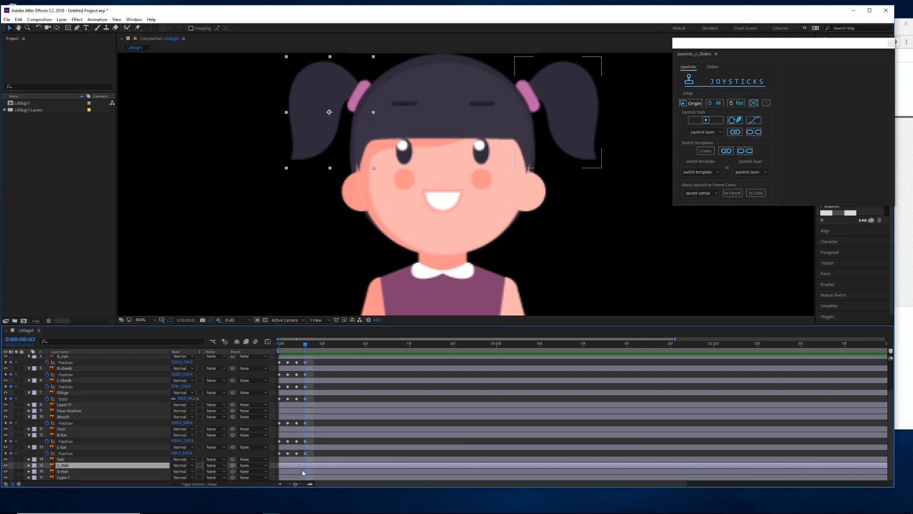
key("p")
key("Page_Up")
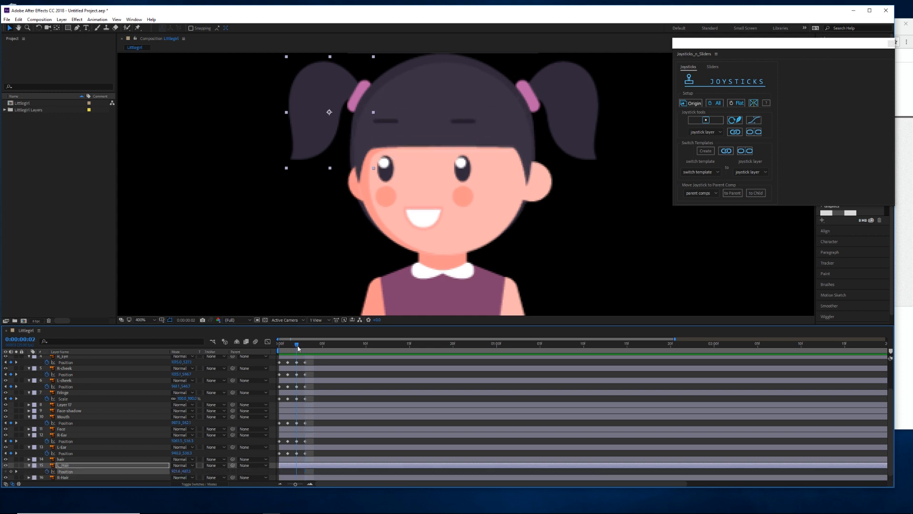
key("Page_Up")
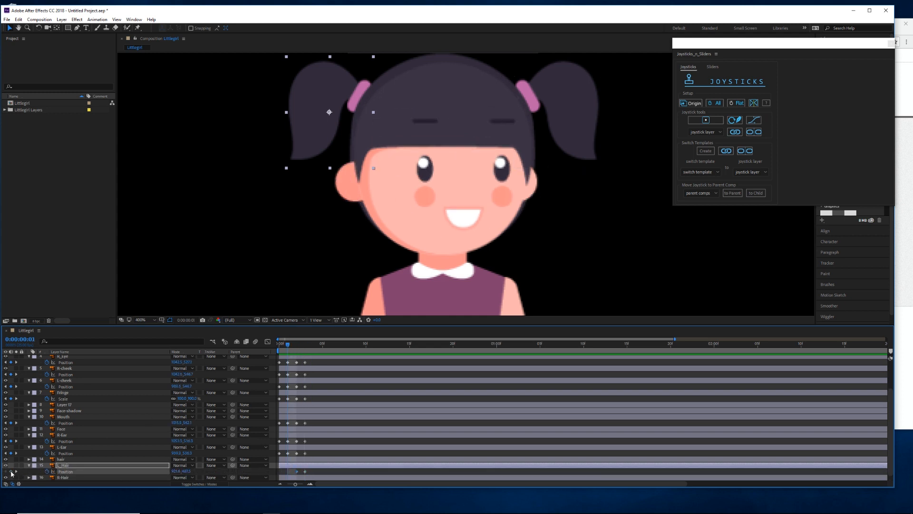
key("Page_Down")
key("Page_Down")
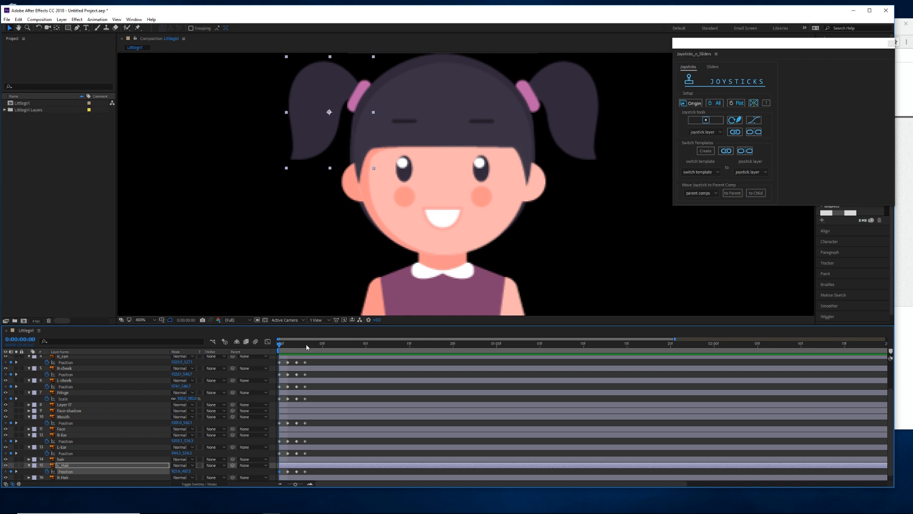
left_click_drag(321, 129, 322, 144)
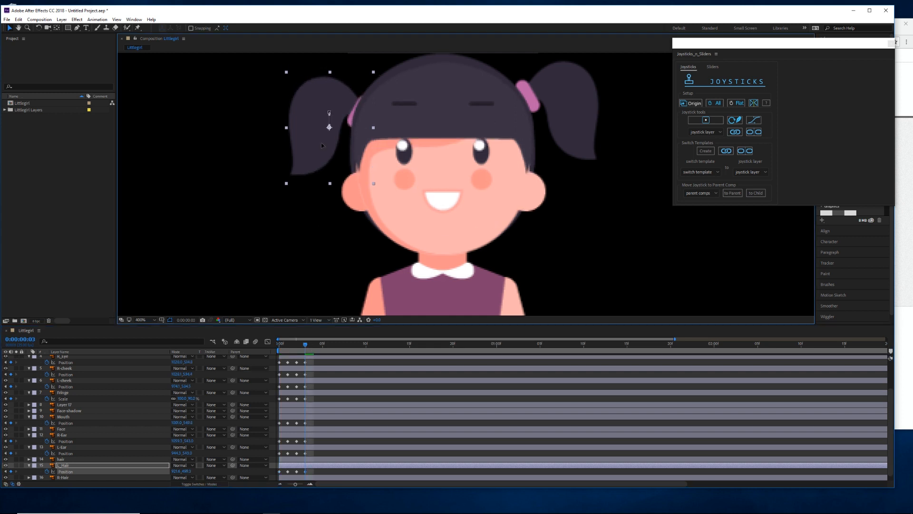
left_click_drag(306, 345, 305, 347)
Keyframe the R-Hair layer's Position from frame 0:00:00:00 to 0:00:00:03 and lower it level with the other pigtail at frame 0:00:00:03
left_click(302, 476)
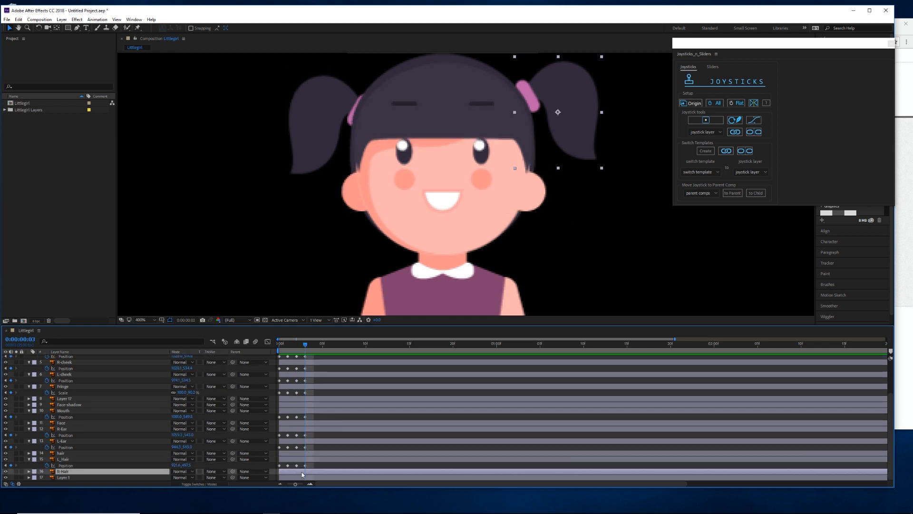
key("p")
key("Home")
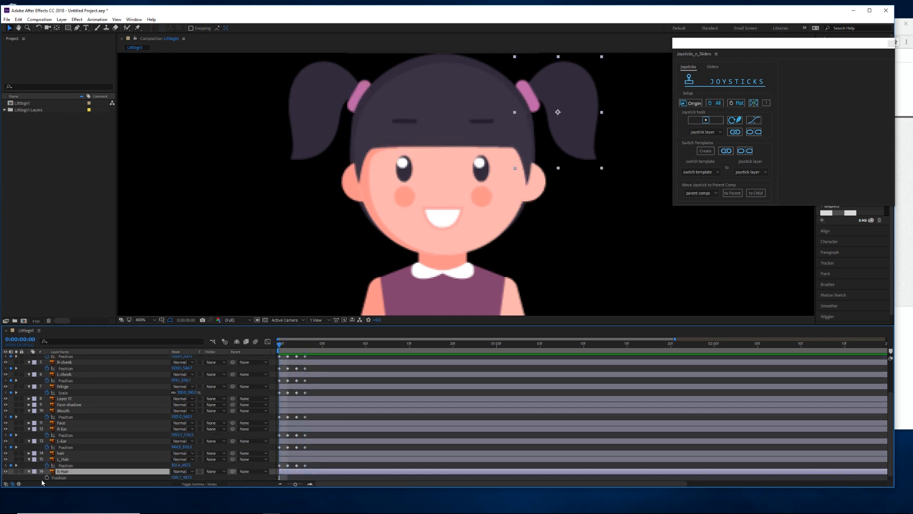
key("Page_Down")
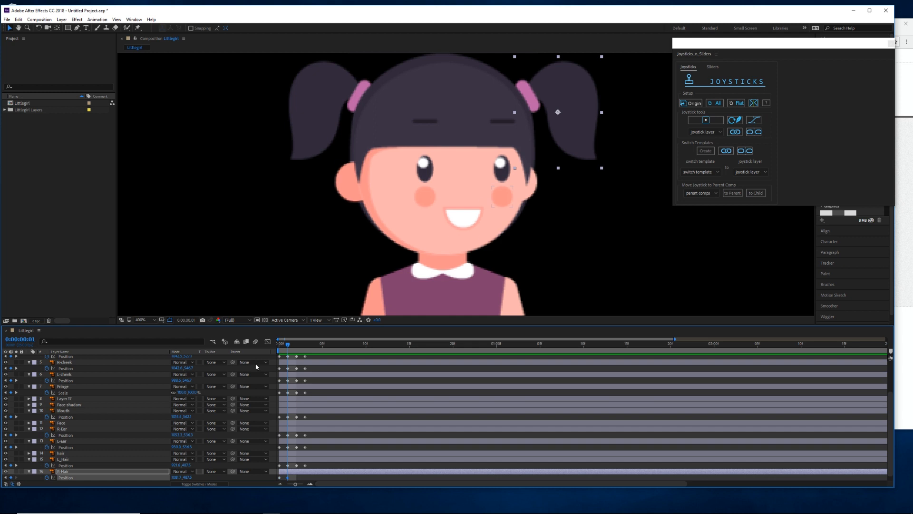
key("Page_Down")
left_click(303, 347)
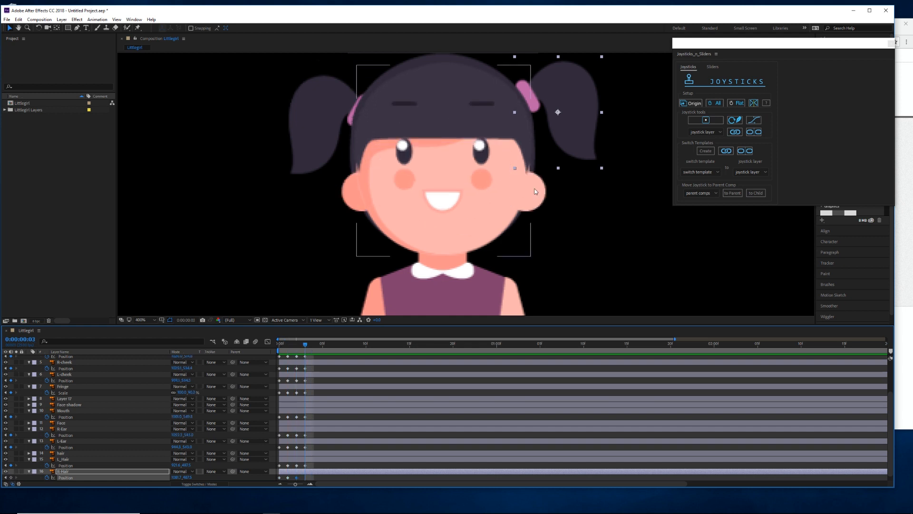
left_click_drag(587, 136, 587, 150)
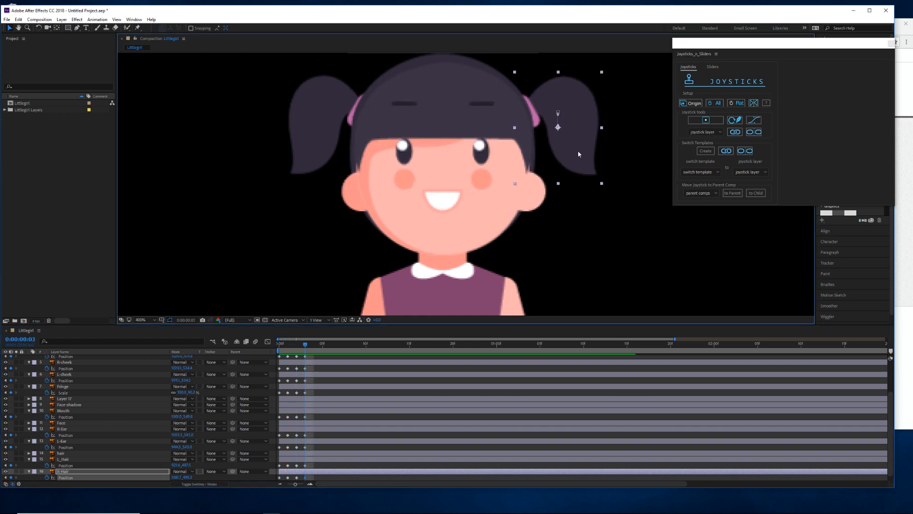
At frame 0:00:00:01, move the R-Hair pigtail slightly left, inward toward the head
left_click(293, 348)
left_click_drag(282, 352, 288, 352)
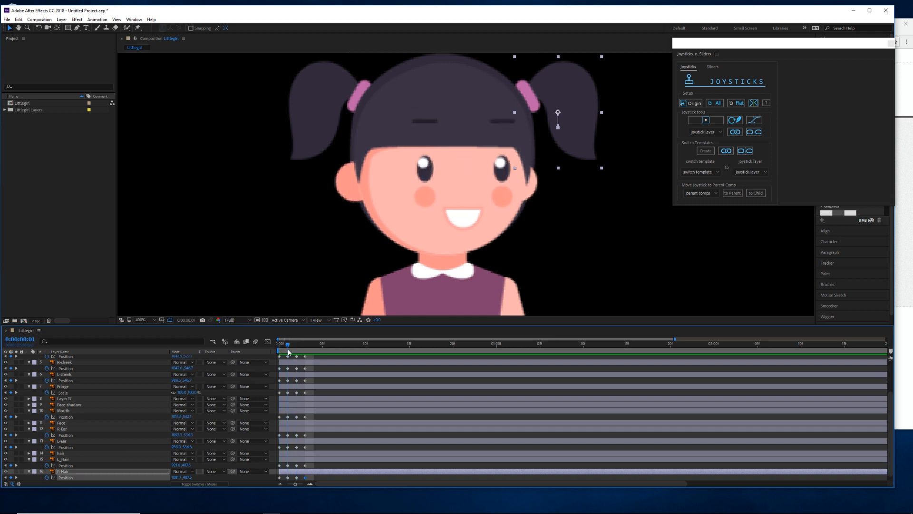
mouse_move(289, 346)
left_mouse_down()
mouse_move(279, 348)
mouse_move(288, 349)
left_mouse_up()
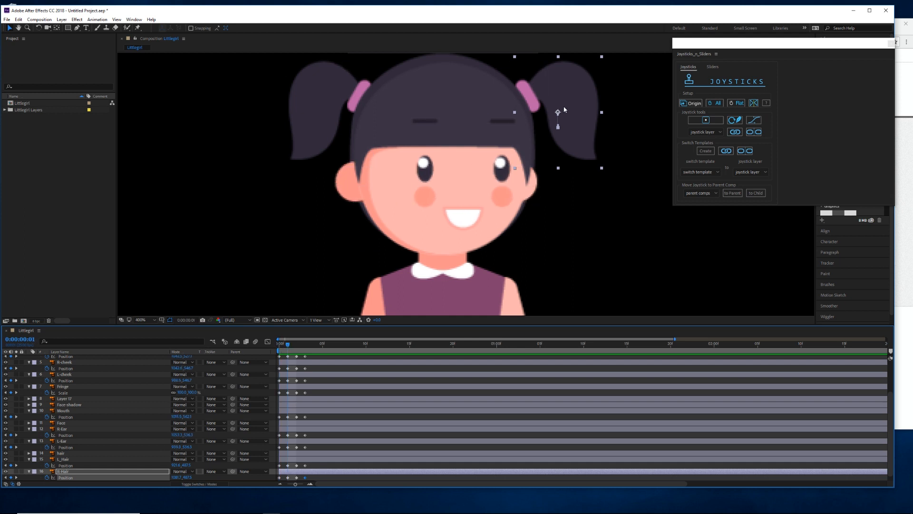
left_click_drag(568, 107, 563, 104)
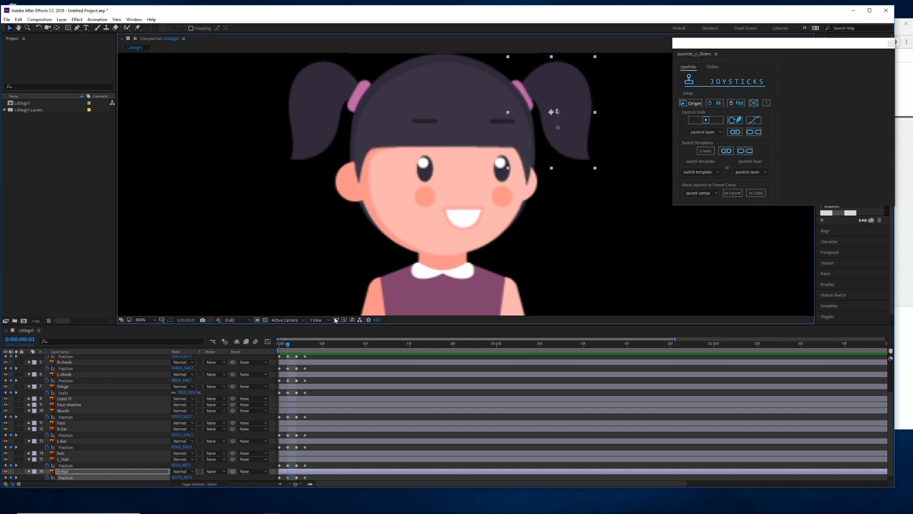
left_click(289, 348)
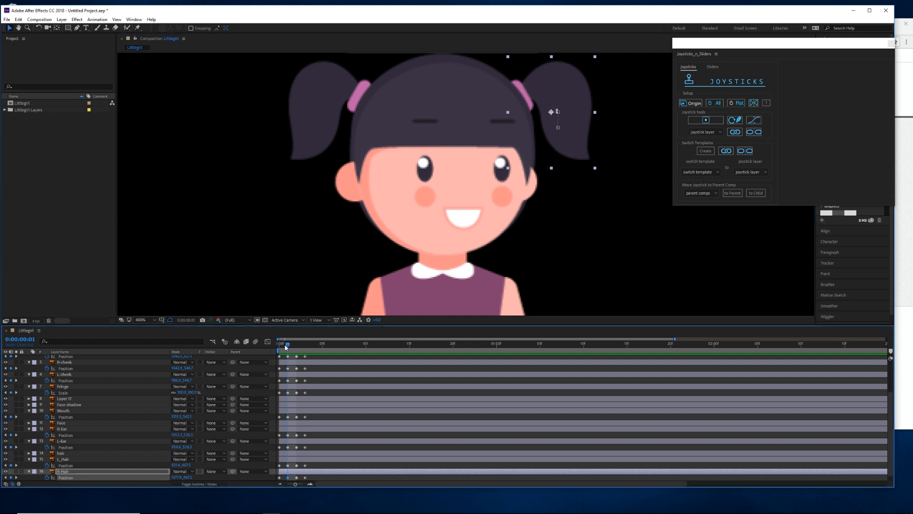
left_click_drag(289, 346, 286, 349)
At frame 0:00:00:01, nudge the L_Hair pigtail slightly left, outward from the head
left_click(319, 109)
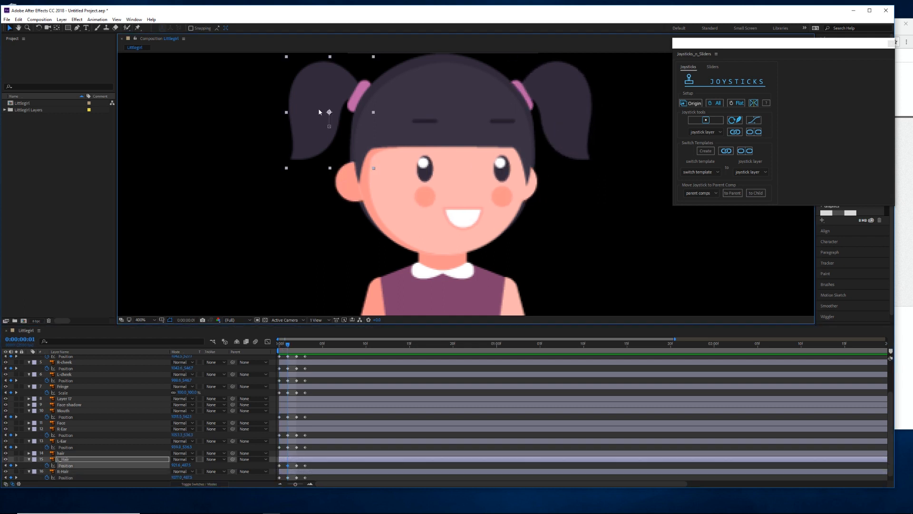
key("Left")
key("Left")
key("Left")
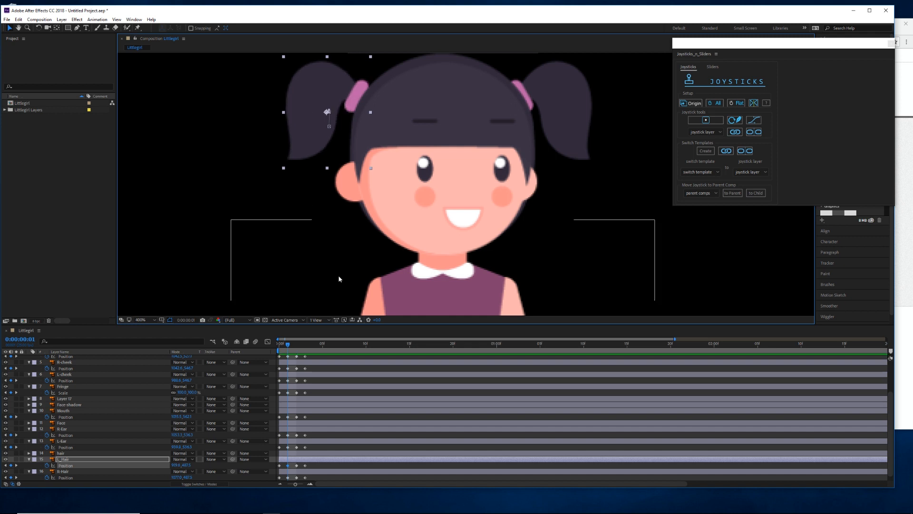
At frame 0:00:00:02, shift the L_Hair pigtail right toward the head and the R-Hair pigtail slightly right, away from it
left_click(290, 347)
left_click_drag(290, 347, 296, 347)
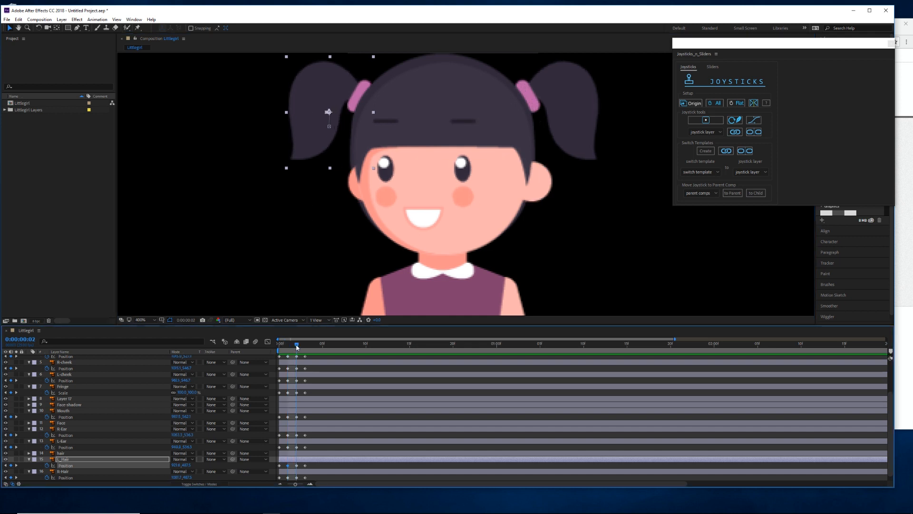
left_click_drag(307, 121, 314, 121)
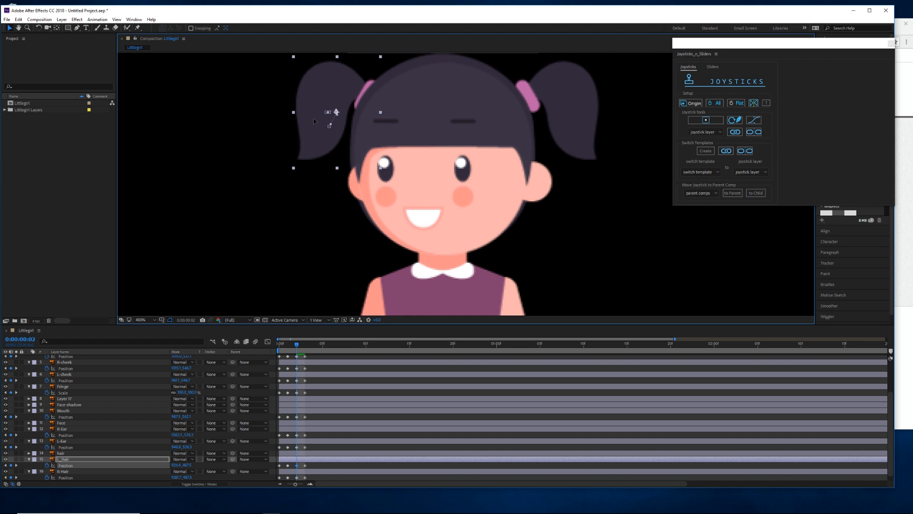
left_click_drag(564, 104, 565, 104)
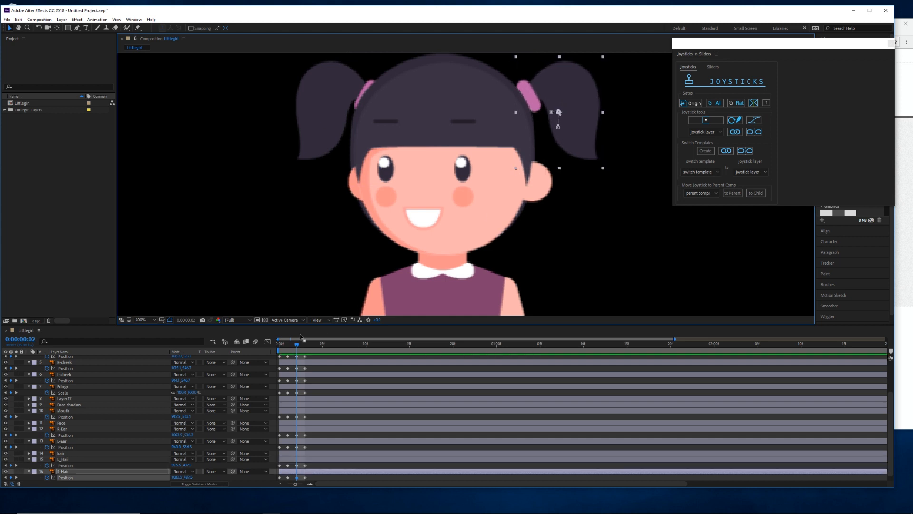
mouse_move(296, 346)
left_mouse_down()
mouse_move(279, 346)
mouse_move(294, 345)
left_mouse_up()
left_click(324, 110)
left_click_drag(324, 108, 323, 108)
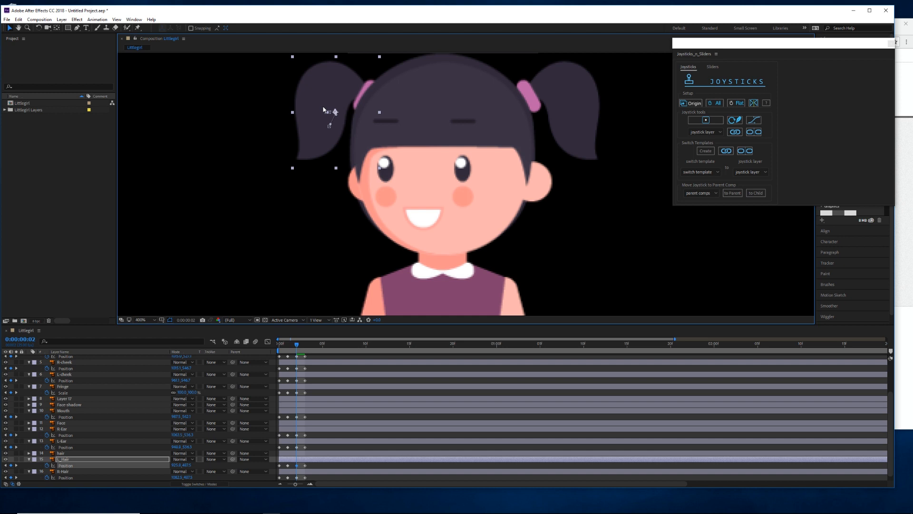
At frame 0:00:00:04, reset the eyebrow, eye, cheek, Fringe and Mouth layers to the joystick origin pose and shift them down
mouse_move(297, 346)
left_mouse_down()
mouse_move(287, 346)
mouse_move(306, 346)
left_mouse_up()
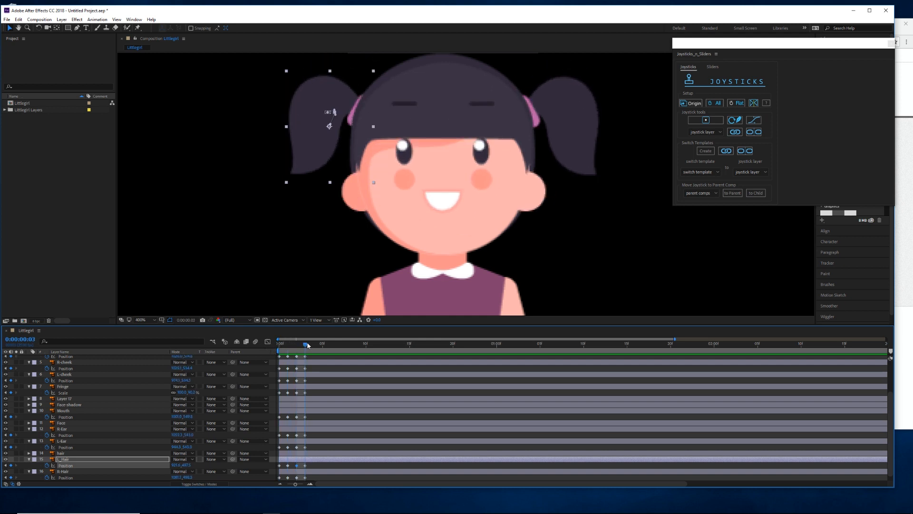
scroll(327, 370, "up", 3)
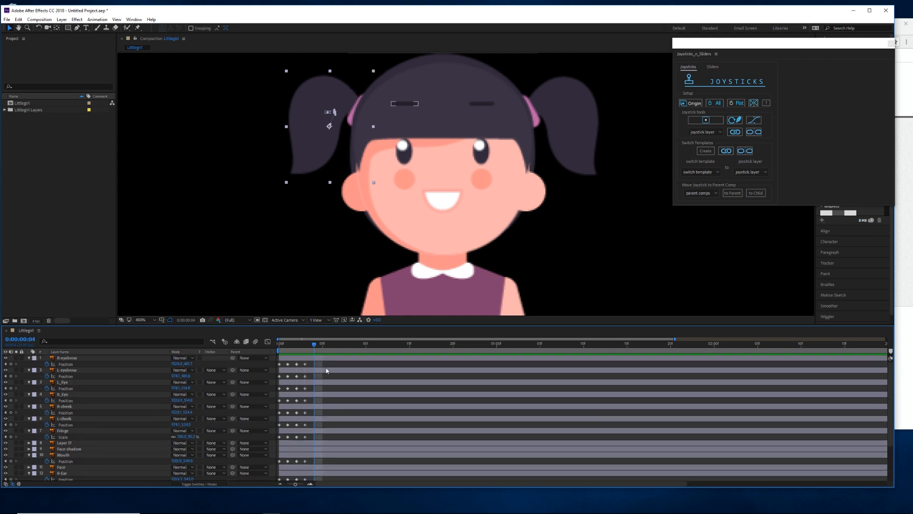
left_click(328, 358)
left_click(309, 430, "shift")
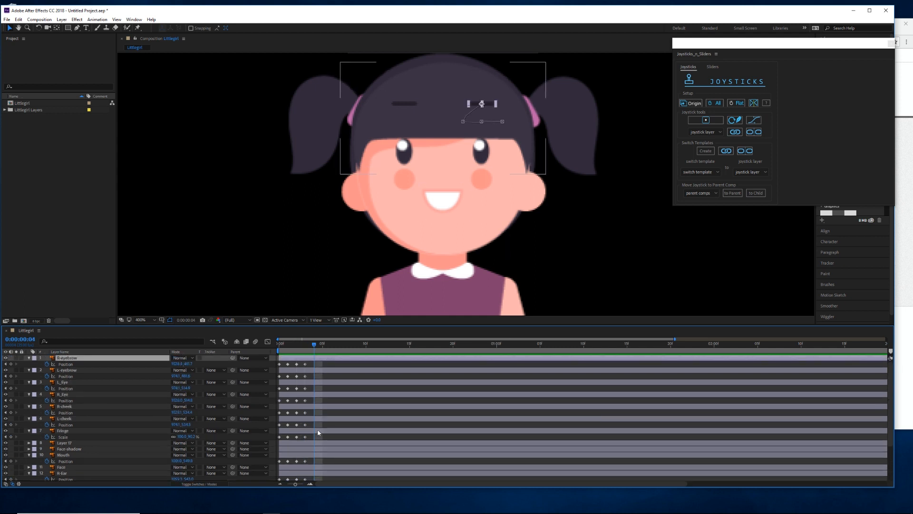
left_click(325, 455, "ctrl")
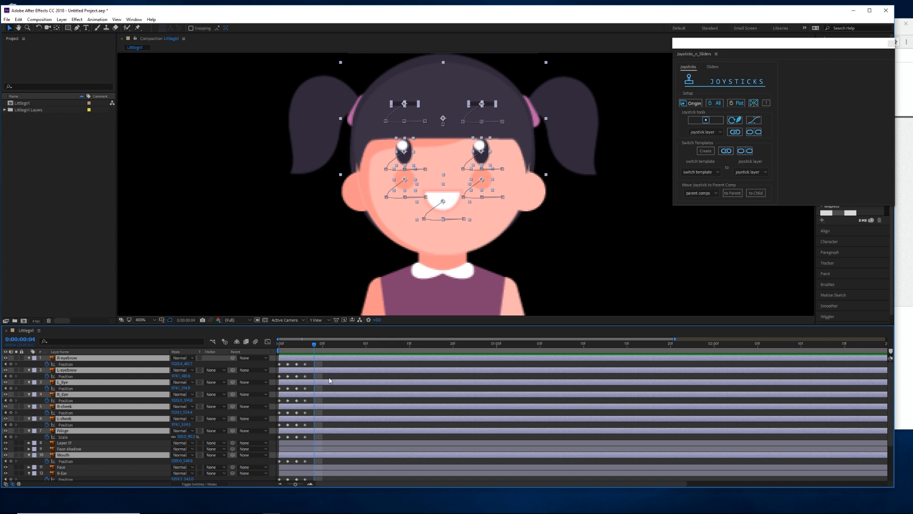
left_click(696, 105)
left_click(450, 214)
left_click_drag(450, 215, 451, 228)
mouse_move(331, 257)
left_mouse_down()
mouse_move(337, 196)
mouse_move(323, 245)
left_mouse_up()
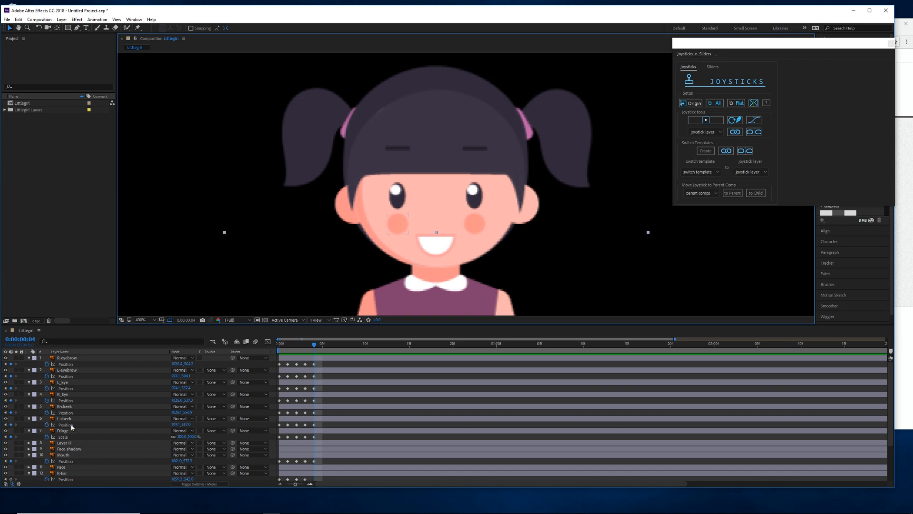
At frame 0:00:00:04, raise the L_Hair and R-Hair pigtails together for the downward head pose
left_click(397, 224)
left_click(322, 430)
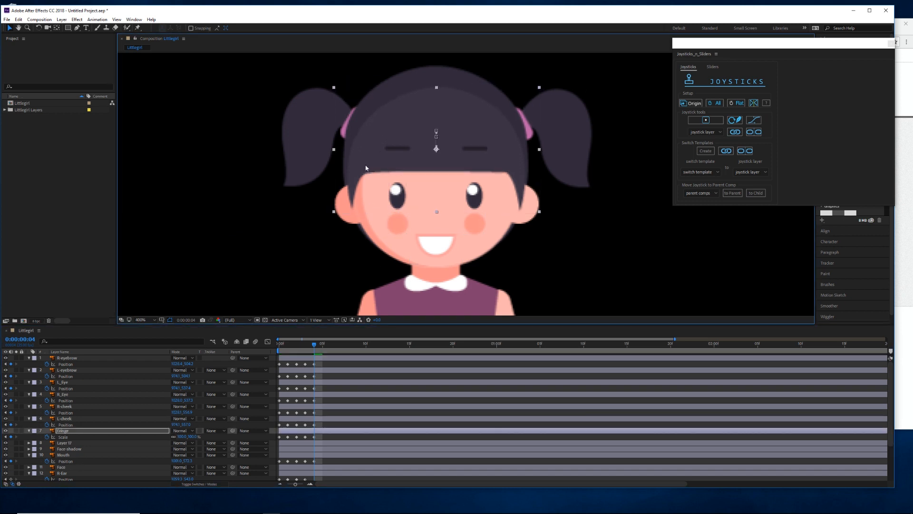
scroll(301, 463, "down", 4)
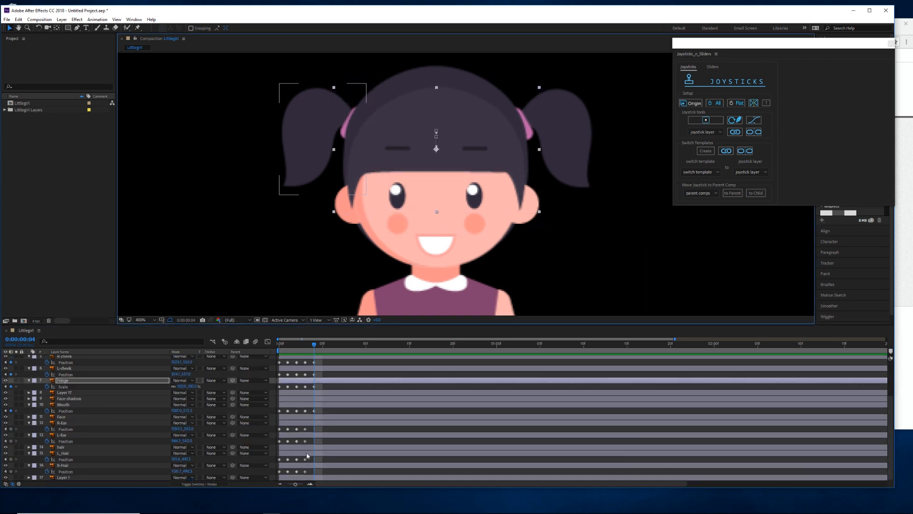
left_click(306, 454)
left_click(307, 465, "ctrl")
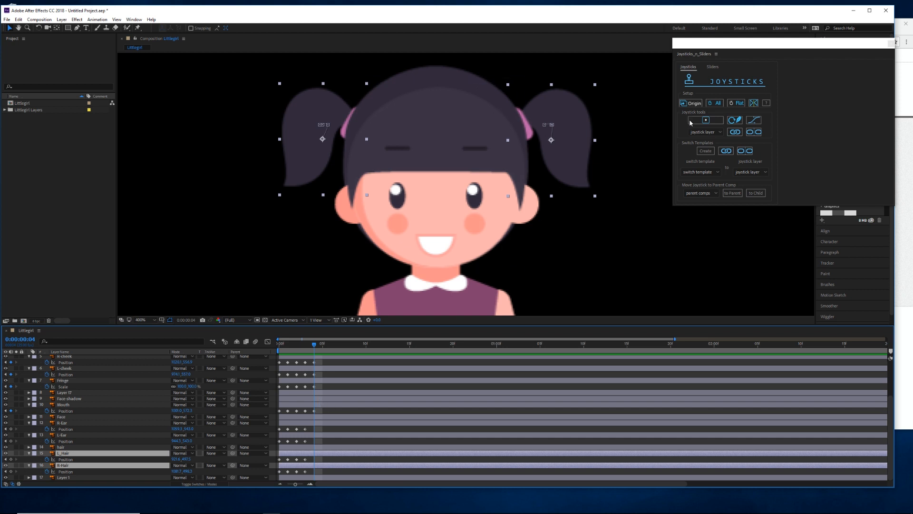
left_click_drag(544, 132, 544, 113)
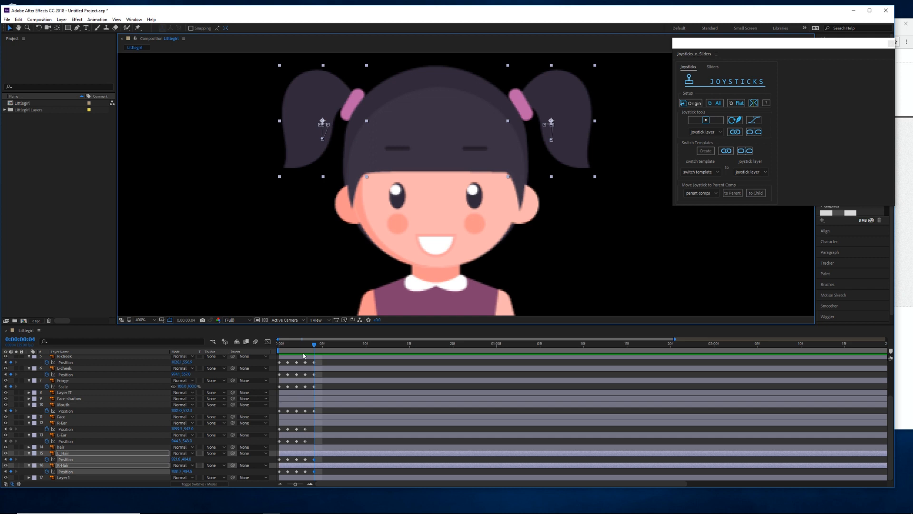
At frame 0:00:00:04, reset the R-Ear and L-Ear layers to the origin pose and raise them slightly
left_click(313, 423)
left_click(312, 435, "ctrl")
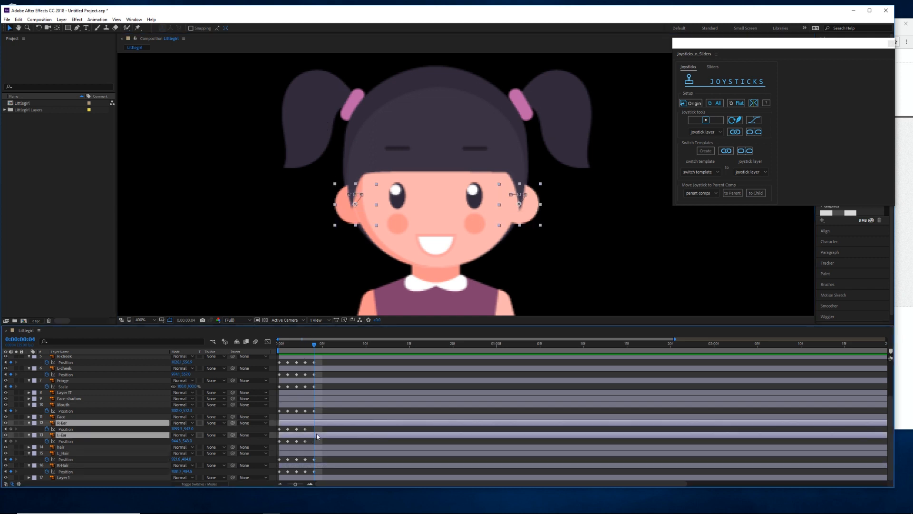
left_click(696, 103)
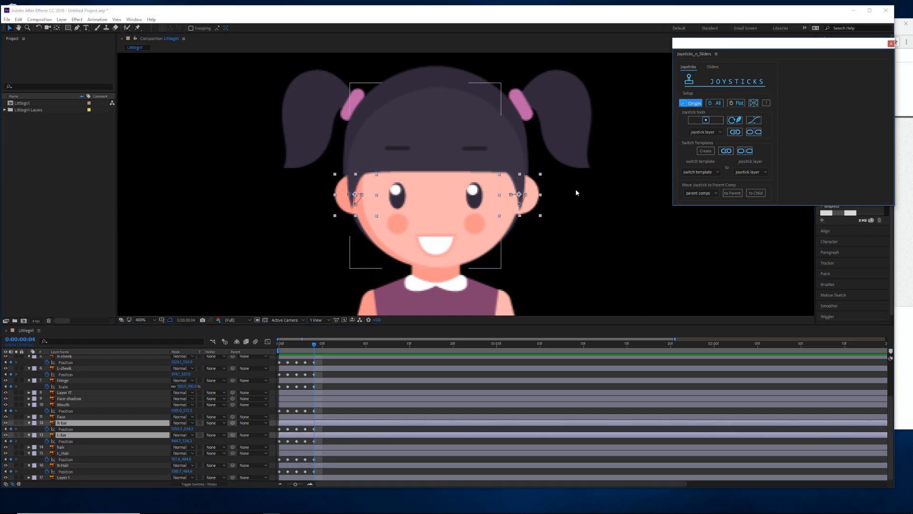
left_click_drag(530, 198, 530, 187)
At frame 0:00:00:00, create a joystick named facerig from all keyframed face, ear and pigtail layers, and place it left of the girl
mouse_move(315, 345)
left_mouse_down()
mouse_move(285, 347)
mouse_move(314, 348)
mouse_move(288, 349)
mouse_move(304, 350)
left_mouse_up()
scroll(478, 199, "down", 2)
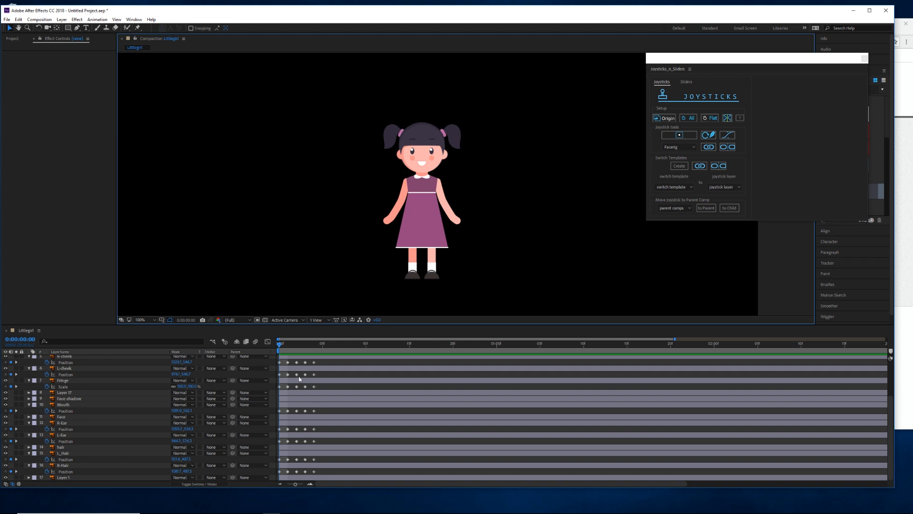
scroll(300, 379, "up", 3)
left_click(303, 358)
left_click(301, 433, "shift")
left_click(305, 454, "ctrl")
scroll(308, 432, "down", 3)
left_click(307, 438, "ctrl")
left_click(306, 449, "ctrl")
scroll(304, 455, "down", 1)
left_click(302, 458, "ctrl")
left_click(303, 467, "ctrl")
scroll(326, 463, "up", 4)
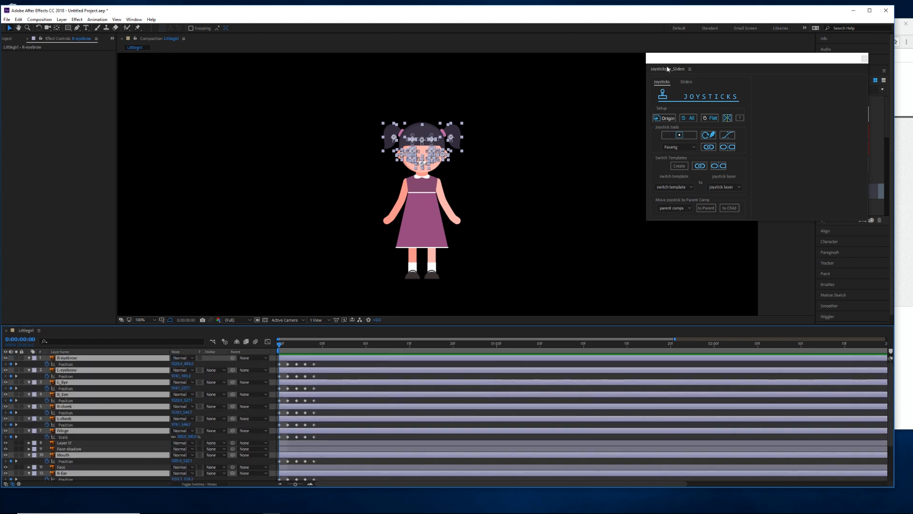
left_click(679, 135)
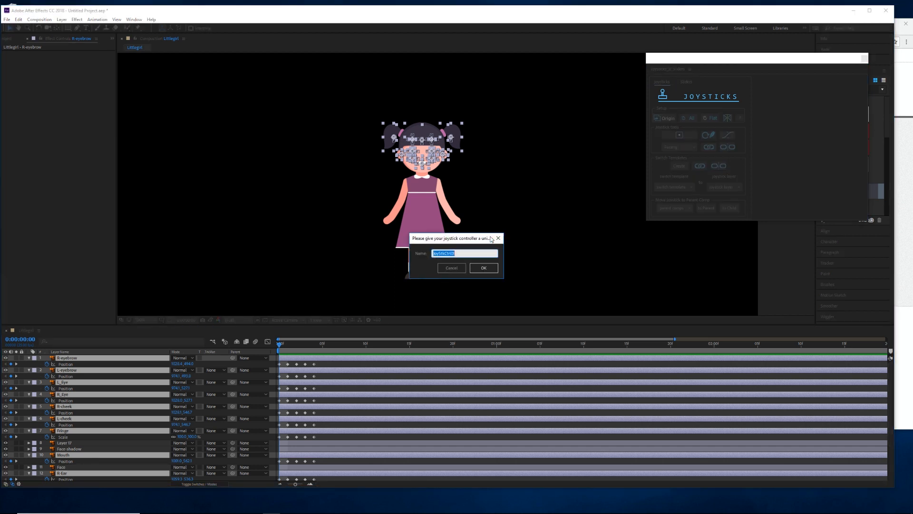
type("facerig")
key("Return")
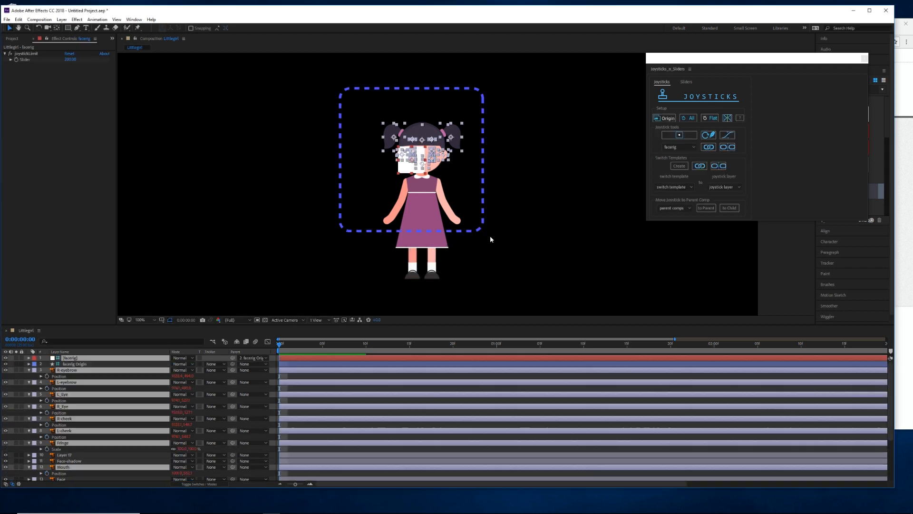
left_click_drag(481, 227, 354, 214)
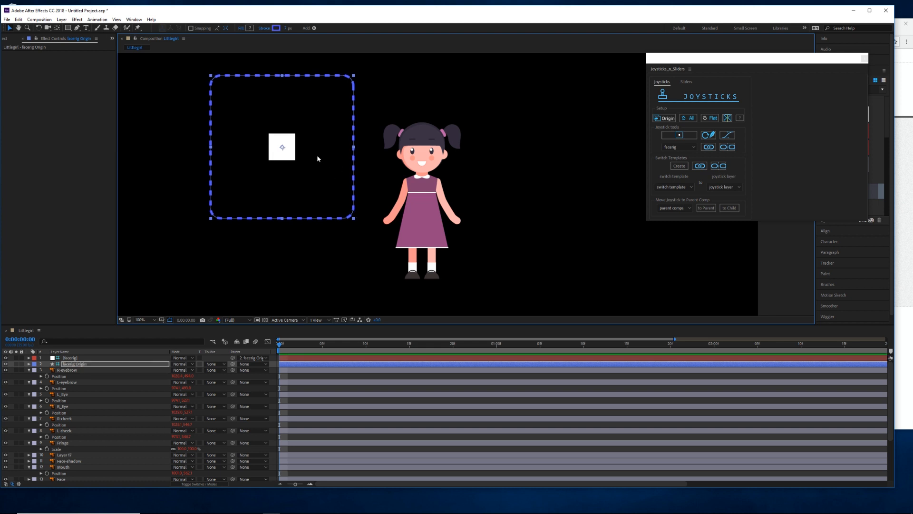
Move the facerig joystick handle inside its box to test the head movement
left_click(317, 358)
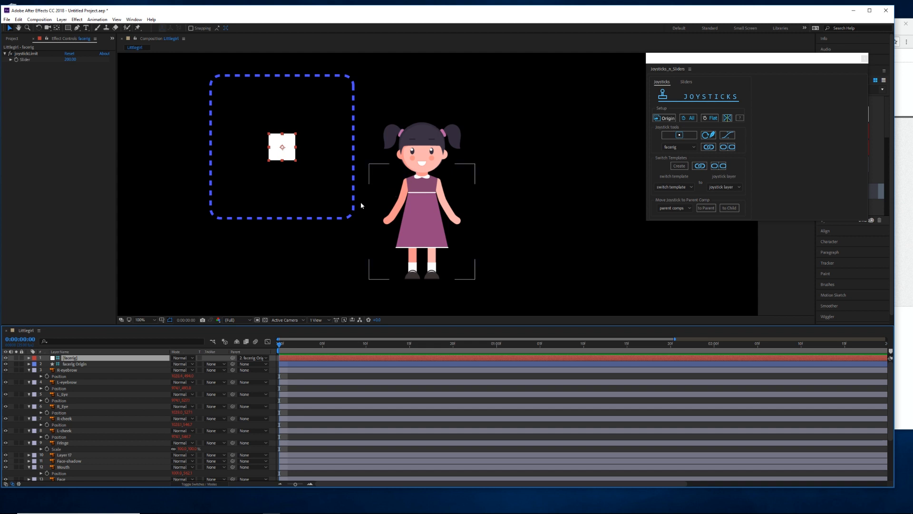
left_click(294, 154)
mouse_move(294, 153)
left_mouse_down()
mouse_move(322, 123)
mouse_move(259, 147)
mouse_move(267, 140)
mouse_move(281, 165)
mouse_move(297, 141)
mouse_move(276, 158)
mouse_move(320, 148)
mouse_move(275, 163)
mouse_move(311, 144)
mouse_move(260, 154)
mouse_move(194, 150)
mouse_move(177, 140)
mouse_move(183, 163)
mouse_move(148, 157)
mouse_move(281, 156)
mouse_move(233, 154)
mouse_move(248, 152)
mouse_move(240, 113)
mouse_move(338, 127)
mouse_move(321, 147)
mouse_move(347, 204)
mouse_move(225, 174)
mouse_move(308, 140)
mouse_move(289, 156)
mouse_move(280, 151)
left_mouse_up()
scroll(372, 200, "down", 1)
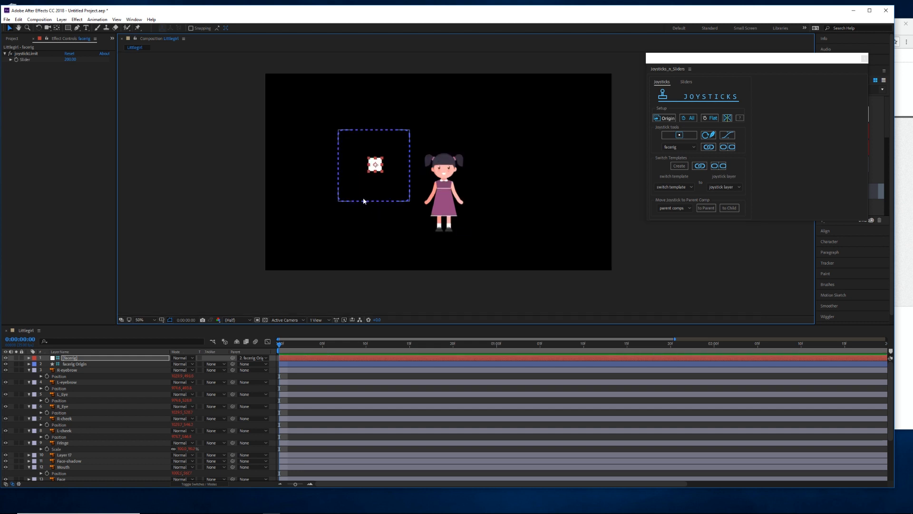
Reduce the facerig Joystick Limit to about 64 and move the controller to the right of the girl's head
left_click(355, 201)
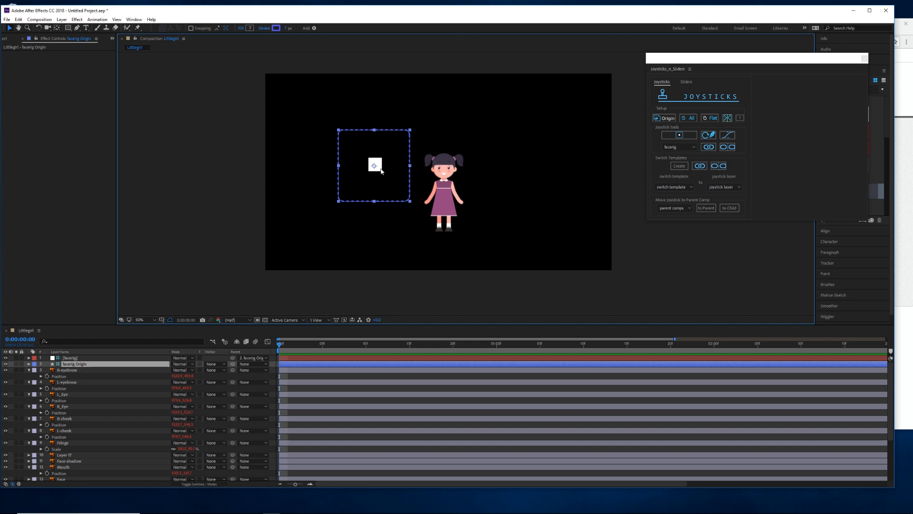
left_click(323, 359)
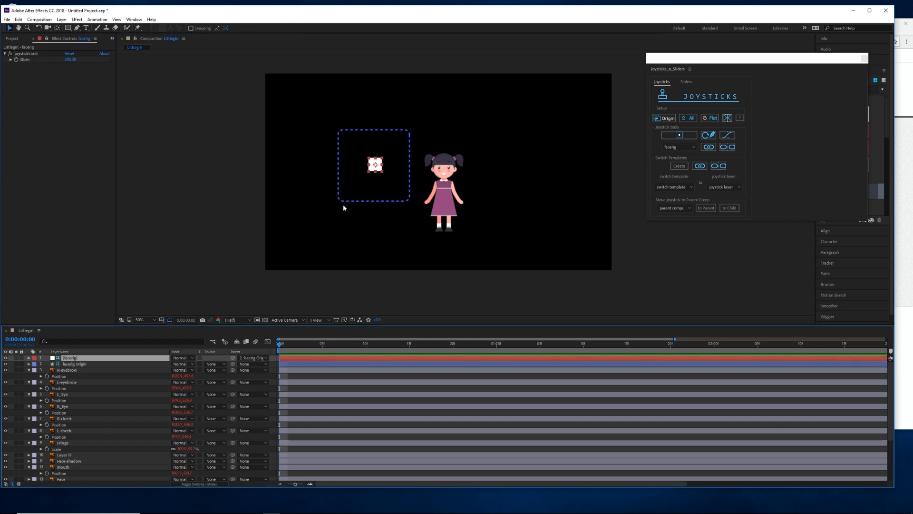
left_click_drag(70, 59, 39, 70)
scroll(389, 169, "up", 1)
left_click_drag(312, 174, 484, 171)
Center the facerig joystick handle by setting its Position to 0.0, 0.0
left_click(461, 149)
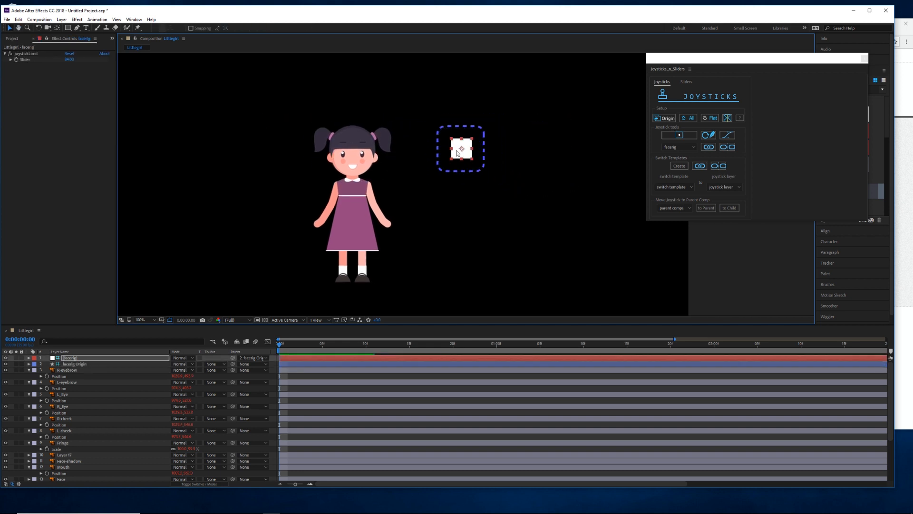
key("p")
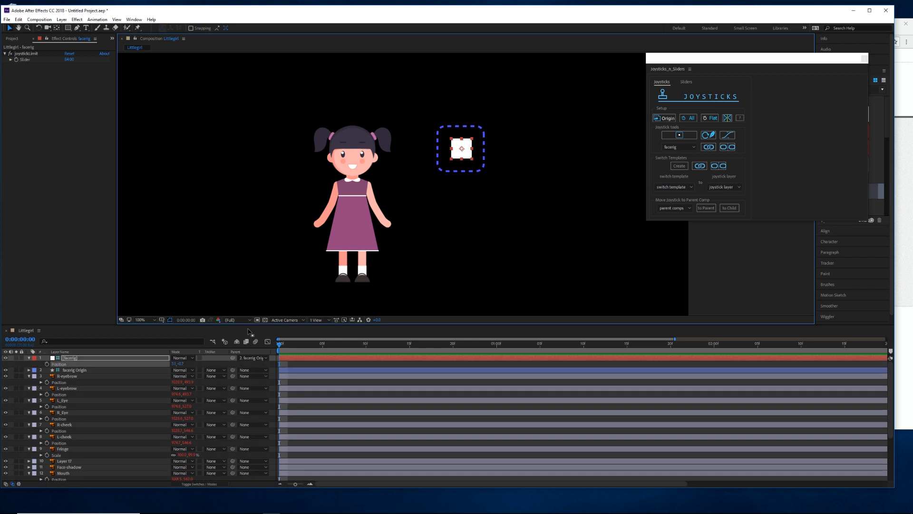
left_click_drag(176, 364, 175, 364)
left_click(185, 363)
key("Return")
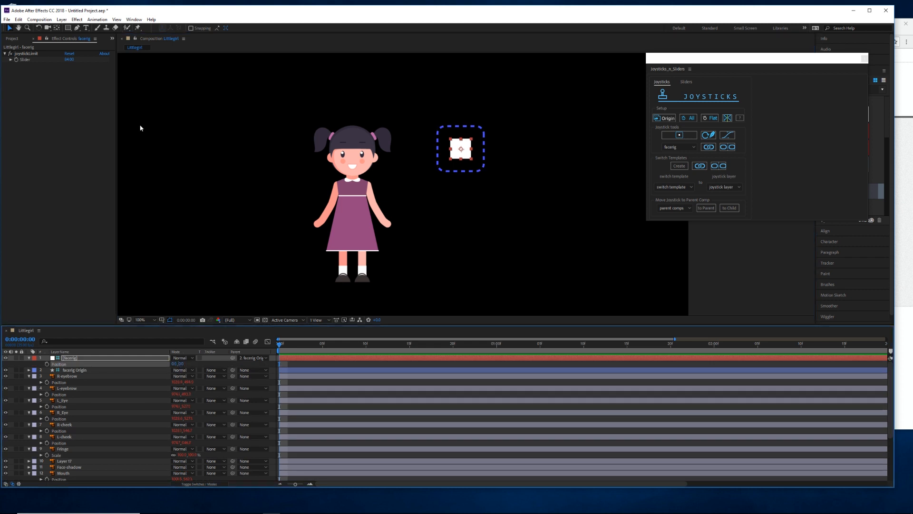
left_click(246, 163)
Add the text label "Face" above the joystick box and give it a white fill
left_click(86, 28)
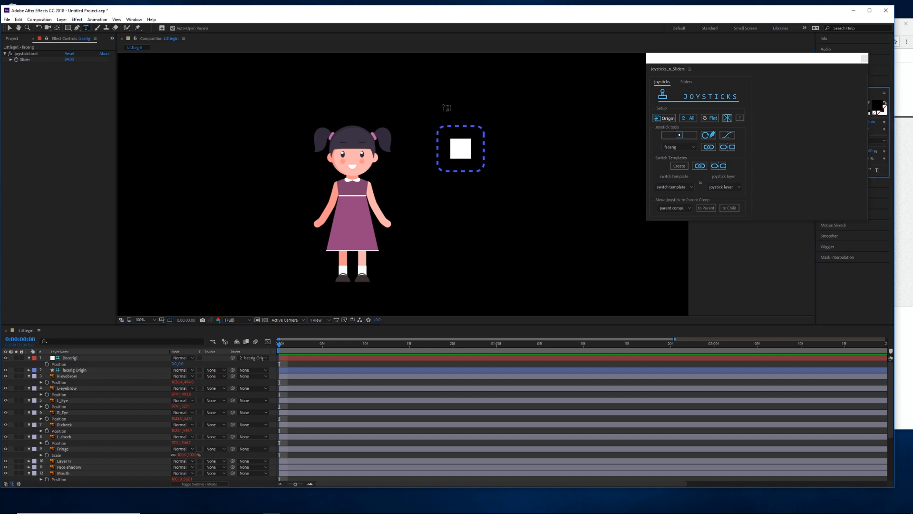
left_click(453, 112)
type("Face 2")
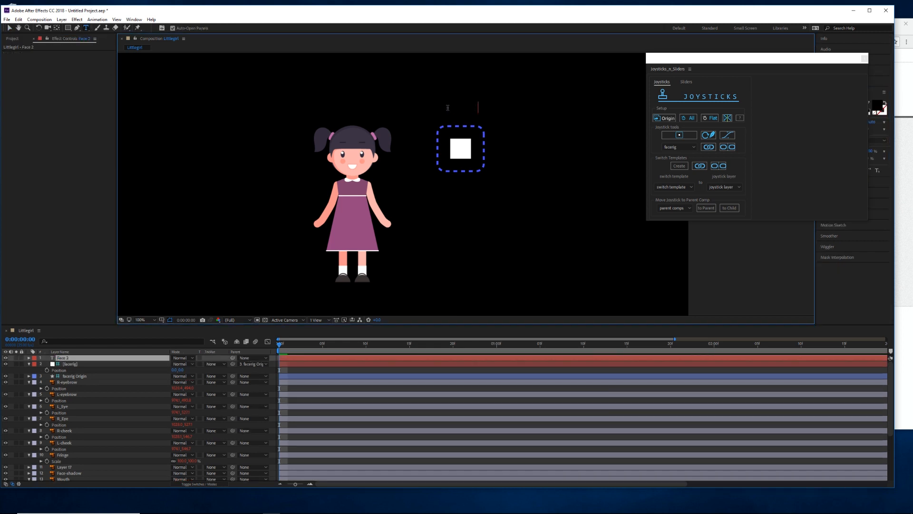
key("ctrl+a")
left_click_drag(699, 57, 630, 211)
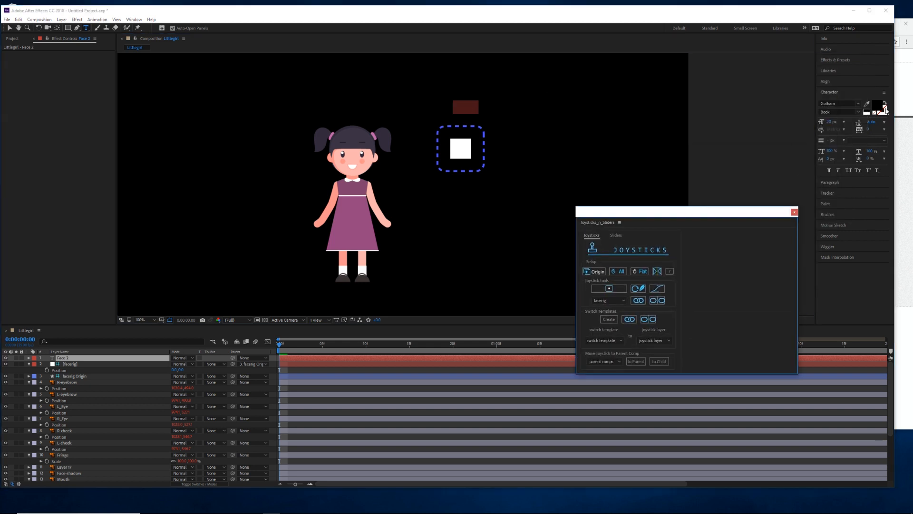
left_click(866, 113)
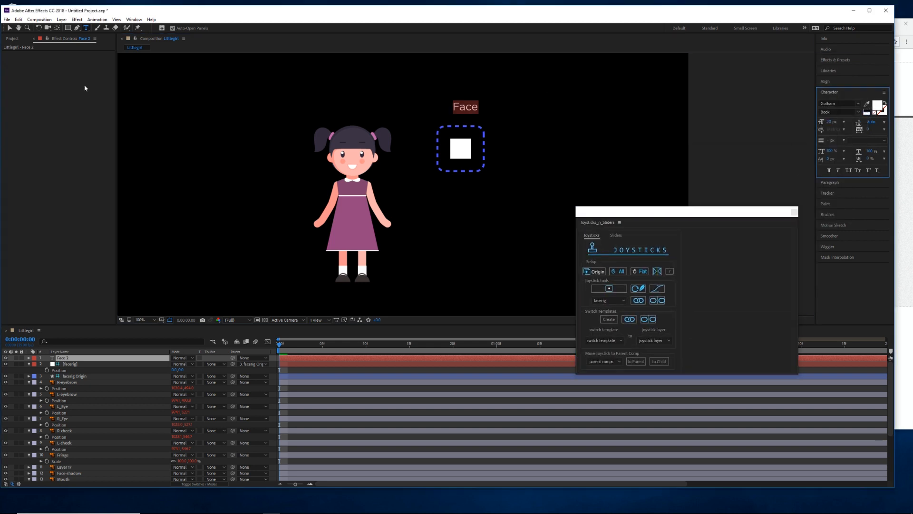
Center the Face label closely above the joystick box and move the Joysticks 'n Sliders window clear of the Character settings
left_click(11, 27)
left_click_drag(472, 107, 469, 116)
left_click(508, 122)
scroll(520, 176, "down", 1)
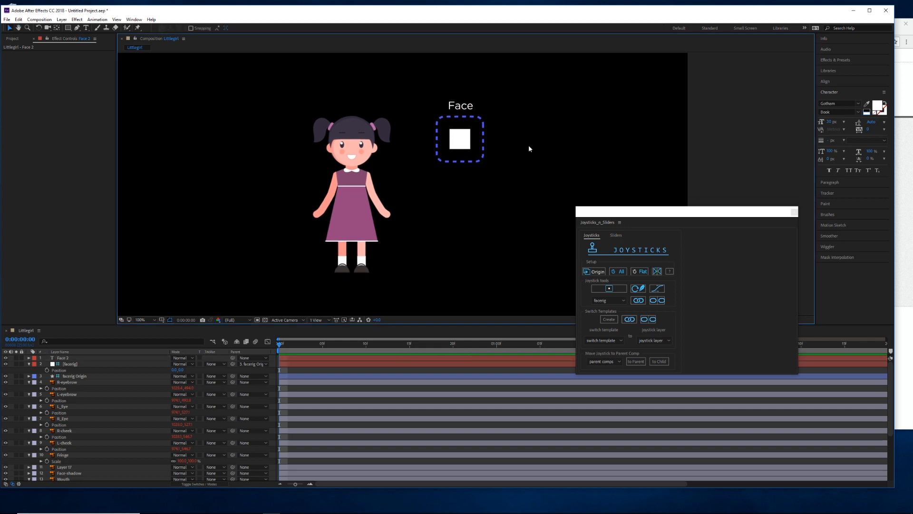
left_click_drag(656, 213, 698, 102)
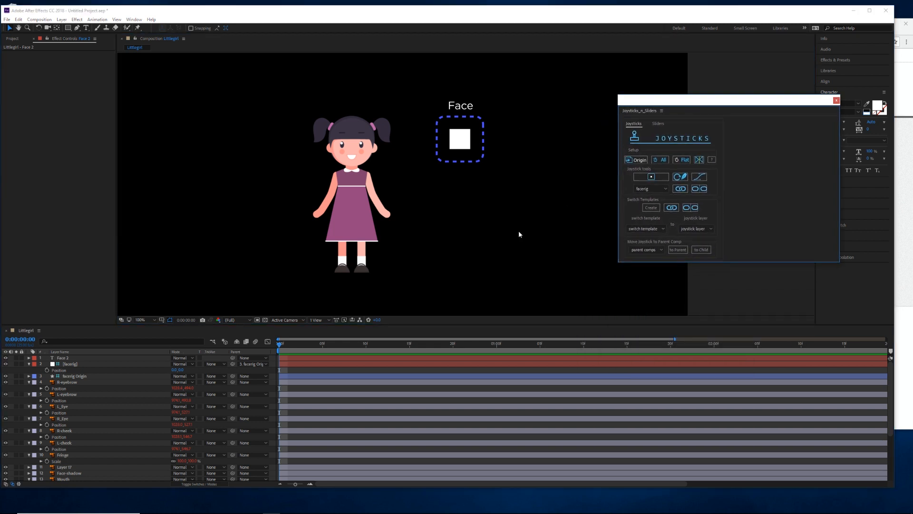
Test the head rig by moving the facerig handle, and undo that move
mouse_move(461, 142)
left_mouse_down()
mouse_move(444, 137)
mouse_move(441, 146)
mouse_move(483, 146)
mouse_move(472, 133)
mouse_move(459, 136)
left_mouse_up()
key("ctrl+z")
key("space")
left_click_drag(511, 180, 512, 175)
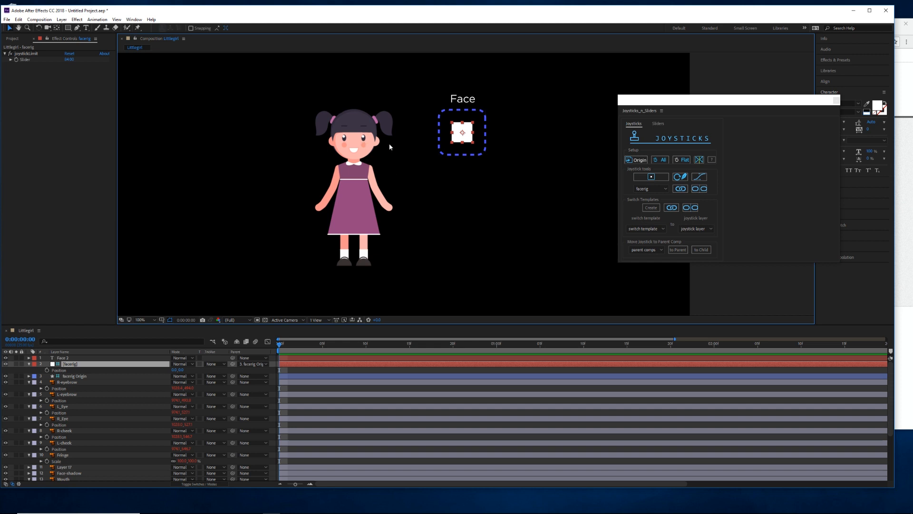
Collapse the expanded properties of the eyebrow, eye, cheek, Fringe, Mouth and R-Ear layers in the timeline
scroll(390, 144, "up", 1)
left_click_drag(341, 132, 488, 194)
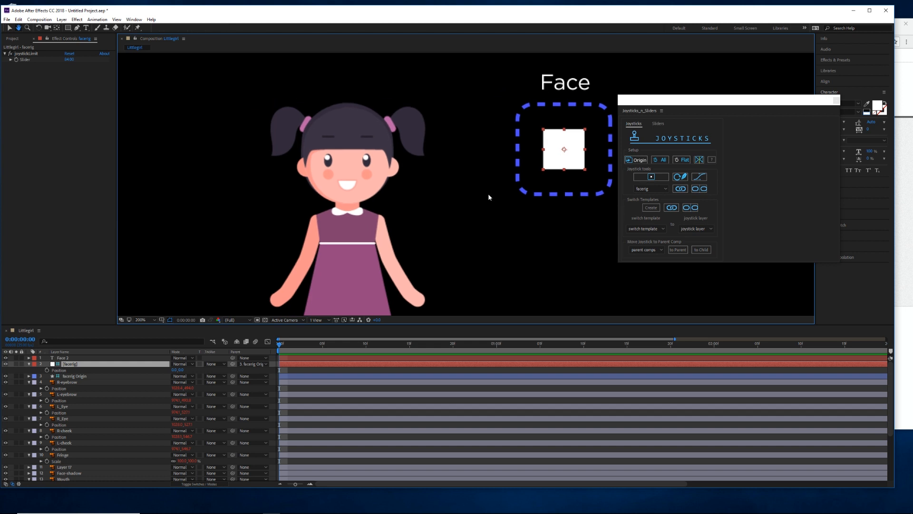
scroll(102, 398, "down", 3)
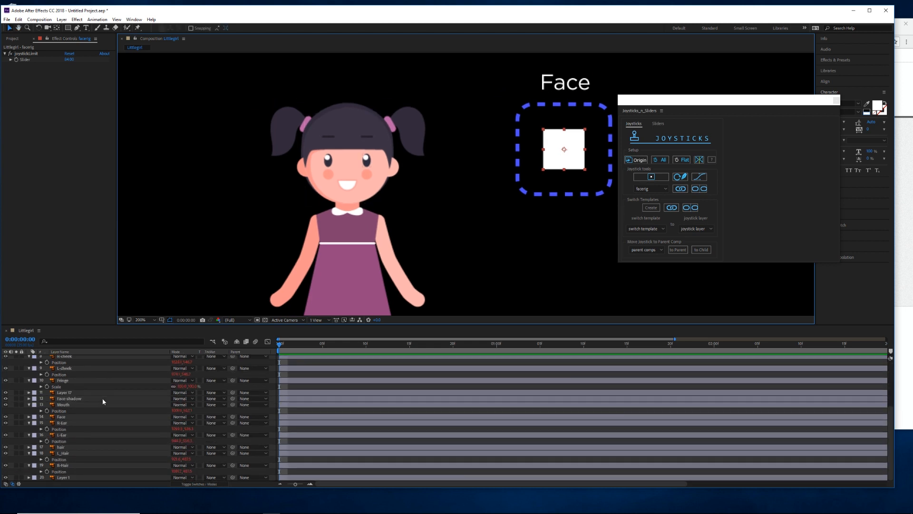
scroll(102, 398, "up", 3)
left_click(28, 382)
left_click(28, 388)
left_click(29, 394)
left_click(29, 400)
left_click(28, 407)
left_click(29, 412)
left_click(29, 419)
left_click(29, 437)
left_click(29, 448)
left_click_drag(282, 172, 276, 189)
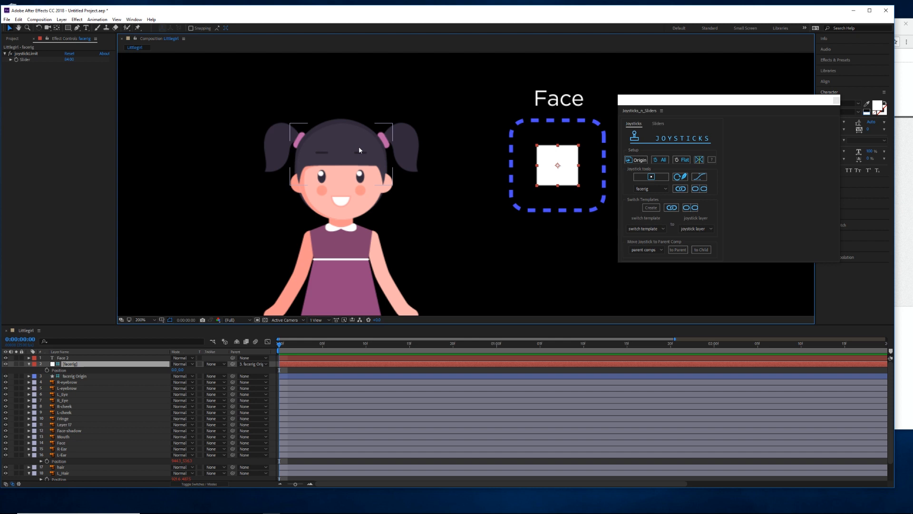
scroll(381, 173, "up", 1)
left_click_drag(322, 164, 426, 186)
scroll(390, 188, "down", 1)
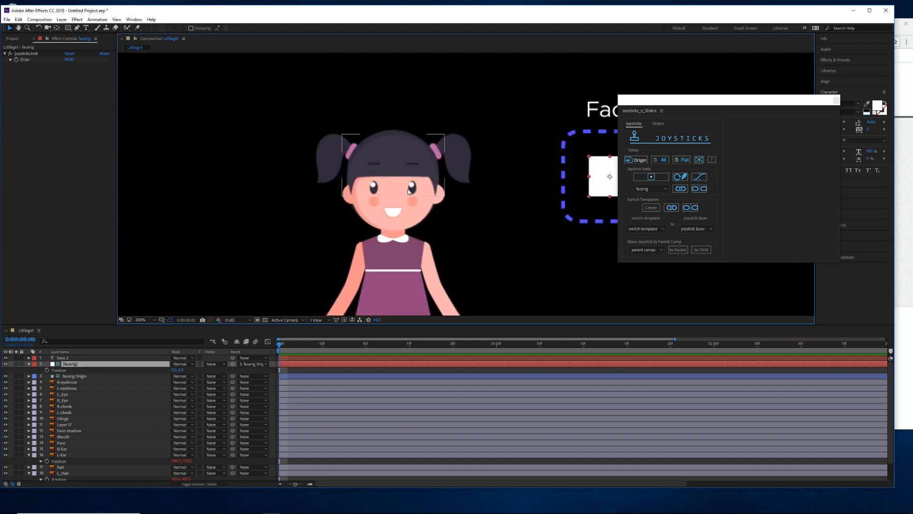
scroll(408, 191, "up", 3)
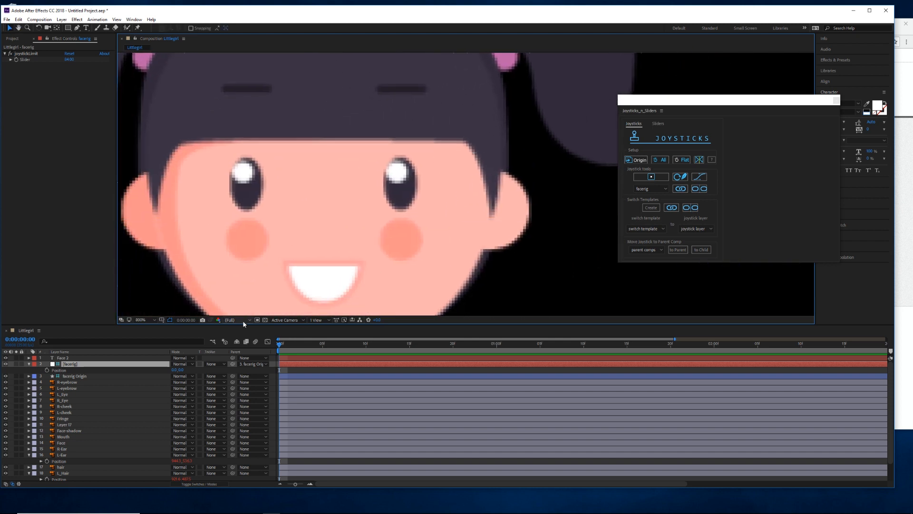
Add a shape layer and draw a dome-shaped upper eyelid just above the eye nearer the shaded side of the face
left_click(62, 19)
mouse_move(73, 28)
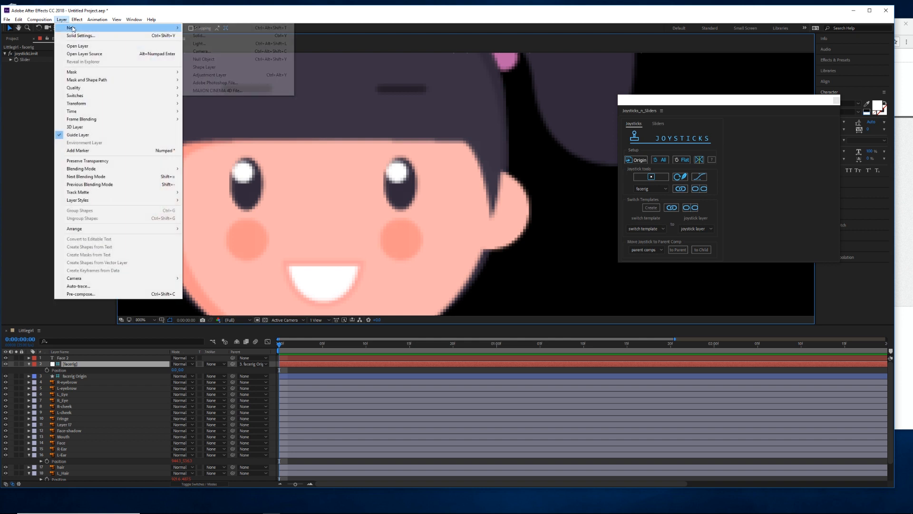
left_click(211, 67)
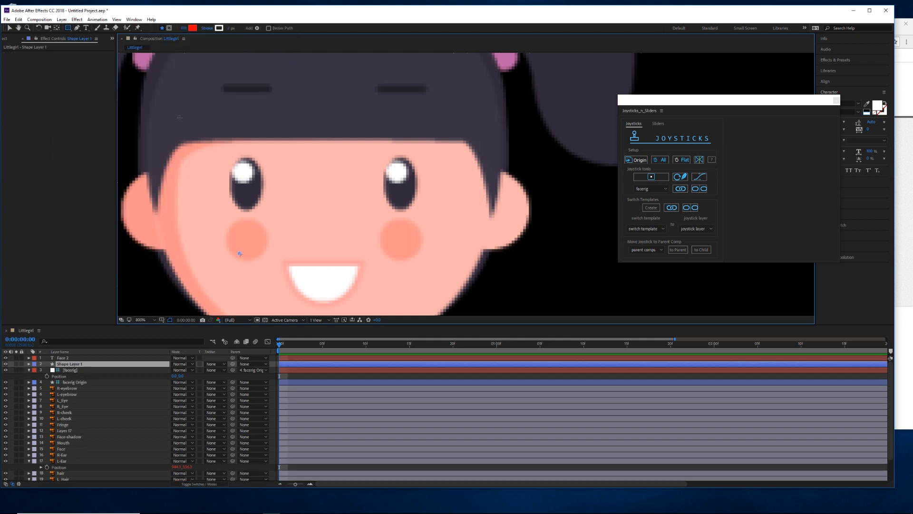
left_click(77, 28)
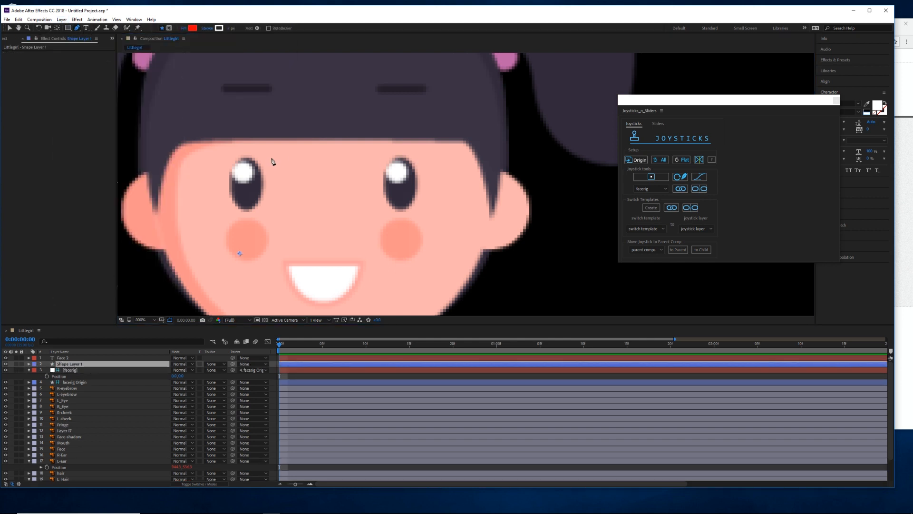
left_click_drag(256, 166, 385, 156)
left_click(399, 151)
left_click(373, 146)
left_click(359, 150)
left_click(346, 155)
left_click_drag(346, 156, 351, 156)
key("ctrl+z")
left_click_drag(376, 120, 393, 153)
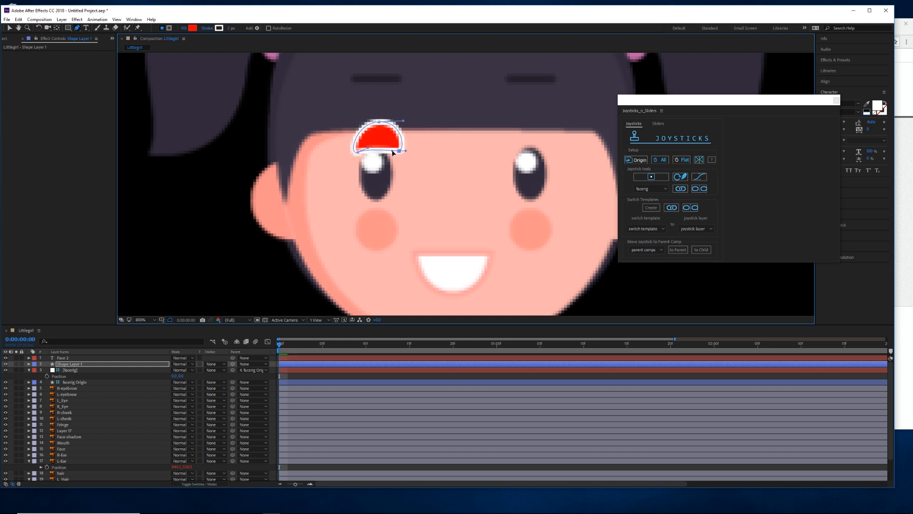
Remove the upper eyelid's stroke and fill it with the skin colour FCB4AE sampled from the face
left_click(218, 27)
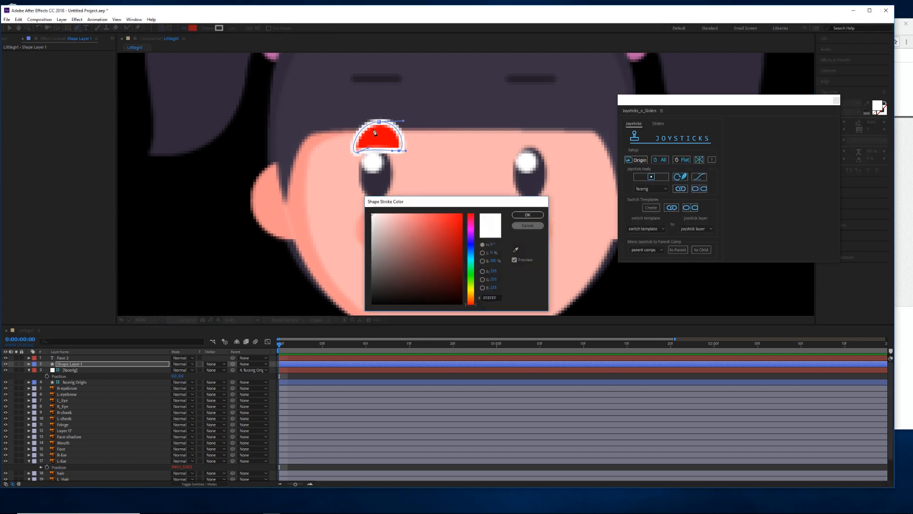
left_click(528, 225)
left_click(208, 28)
left_click(417, 232)
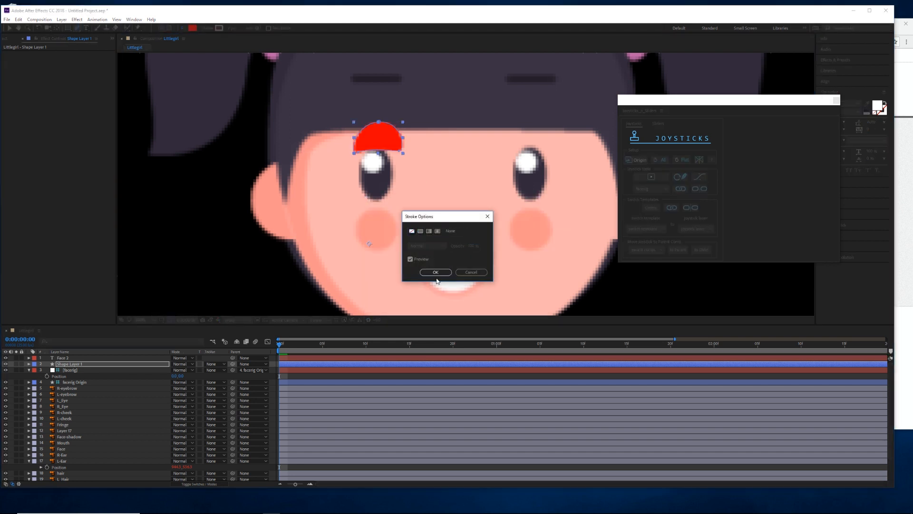
left_click(436, 272)
left_click(193, 28)
left_click(515, 250)
left_click(421, 146)
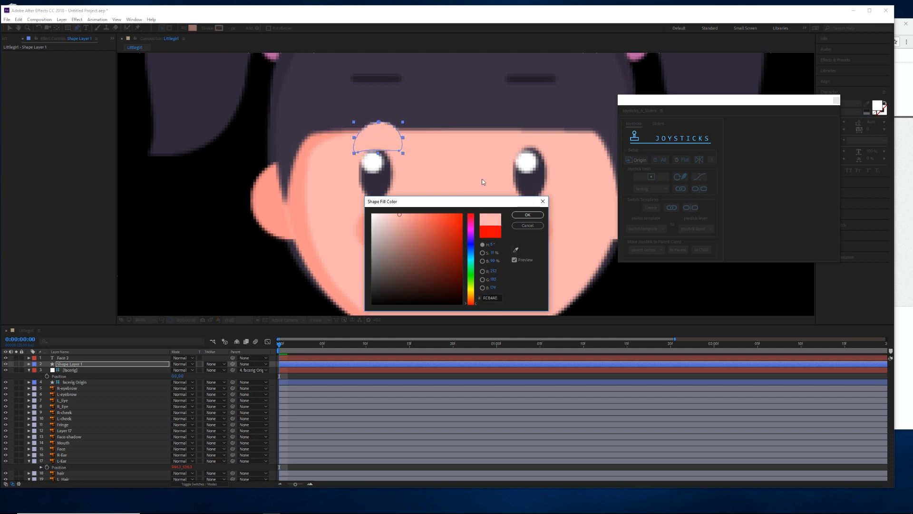
left_click(527, 214)
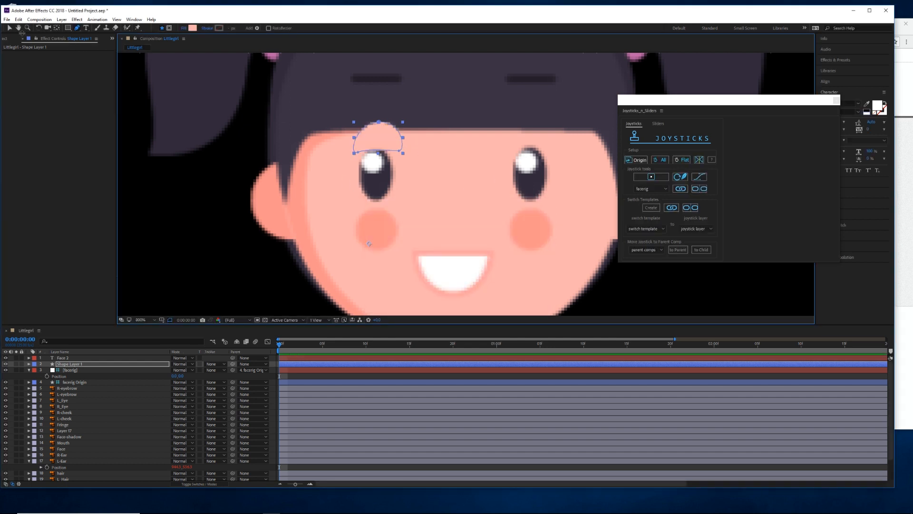
Align the upper eyelid over its eye and move the shape's anchor point into the middle of the eyelid
left_click(9, 27)
left_click_drag(372, 138, 366, 135)
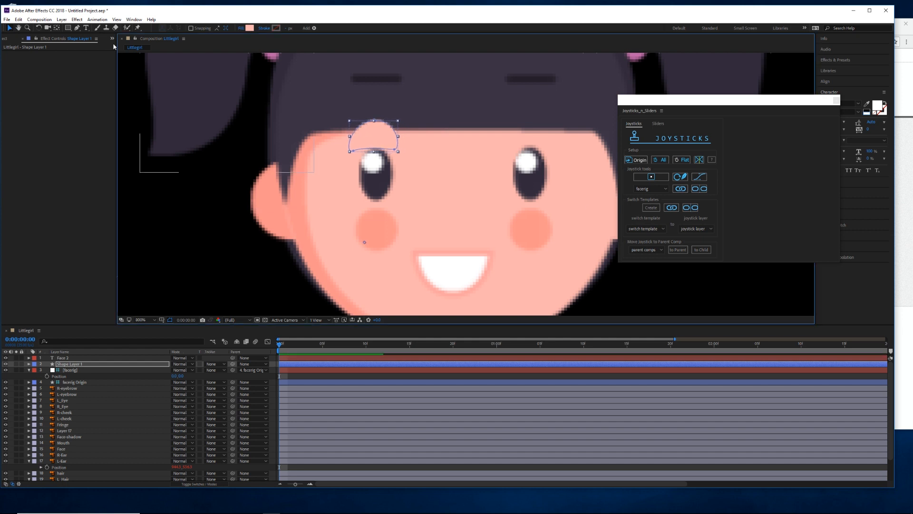
left_click(57, 28)
left_click_drag(366, 244, 385, 196)
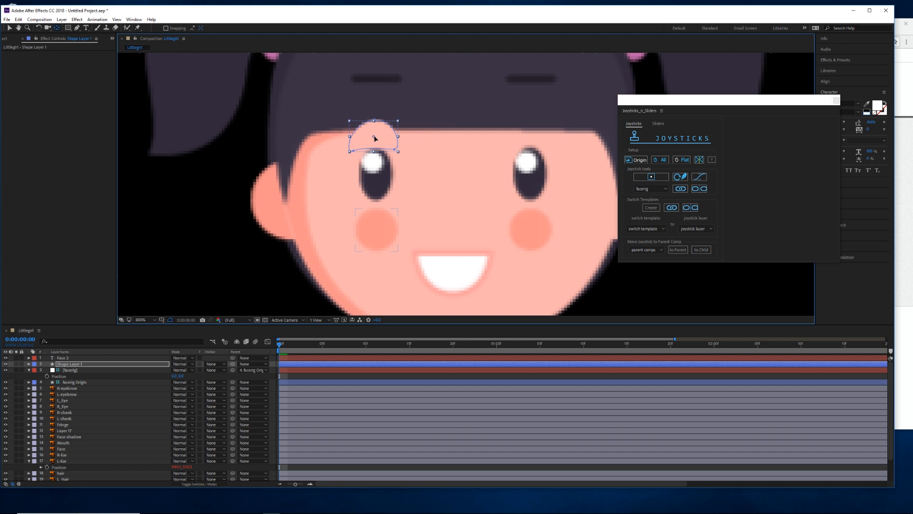
left_click(10, 28)
left_click_drag(388, 146, 387, 143)
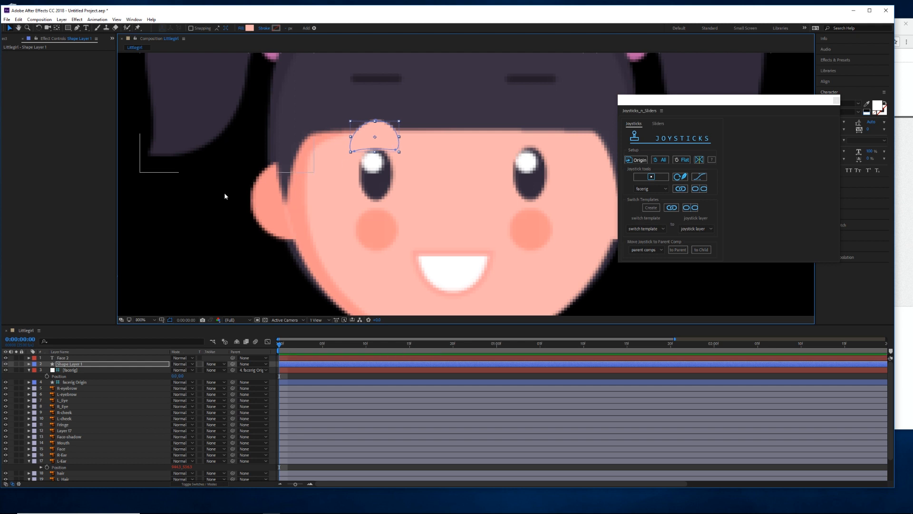
left_click(58, 127)
key("y")
left_click_drag(369, 242, 372, 149)
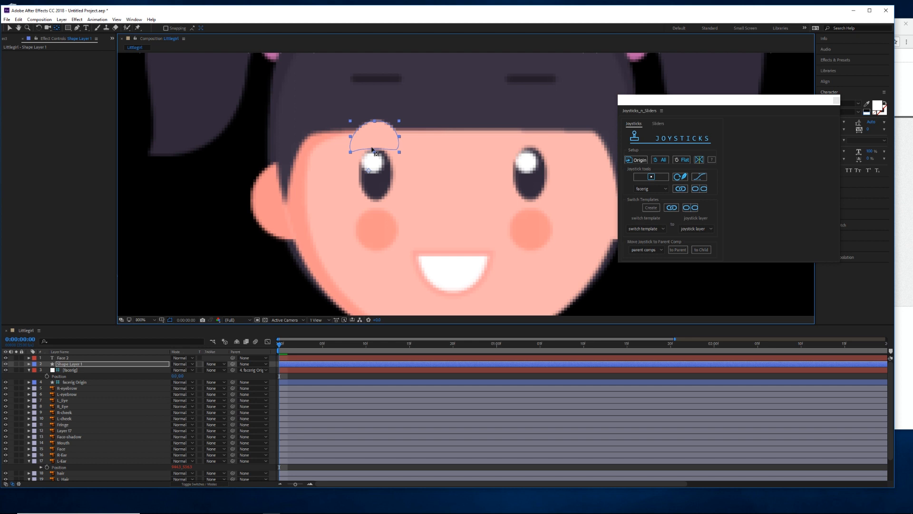
Add another shape layer and draw a half-round lower eyelid beneath the same eye, adjusting its upper corner points
left_click(61, 20)
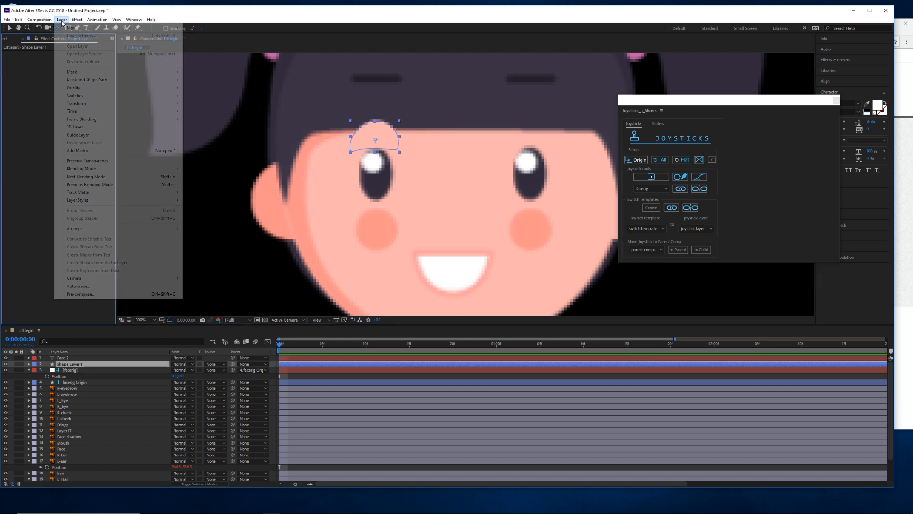
mouse_move(119, 29)
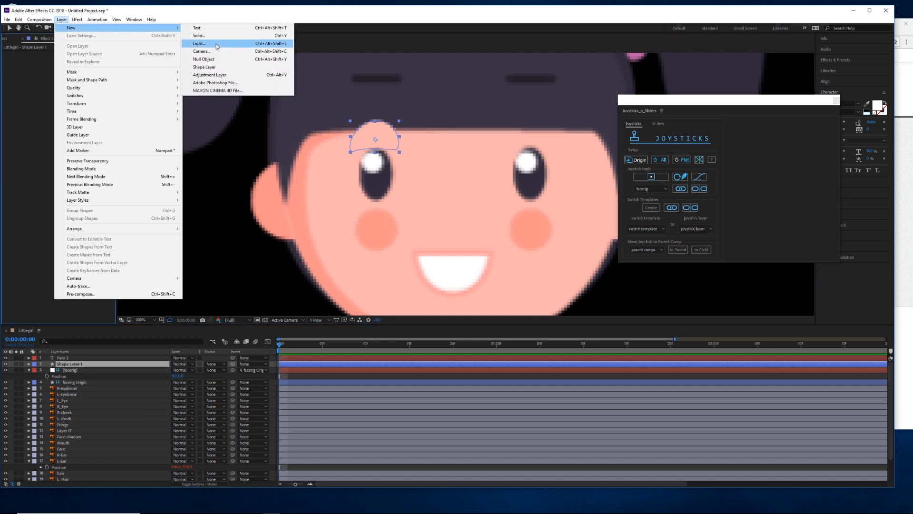
left_click(205, 68)
key("g")
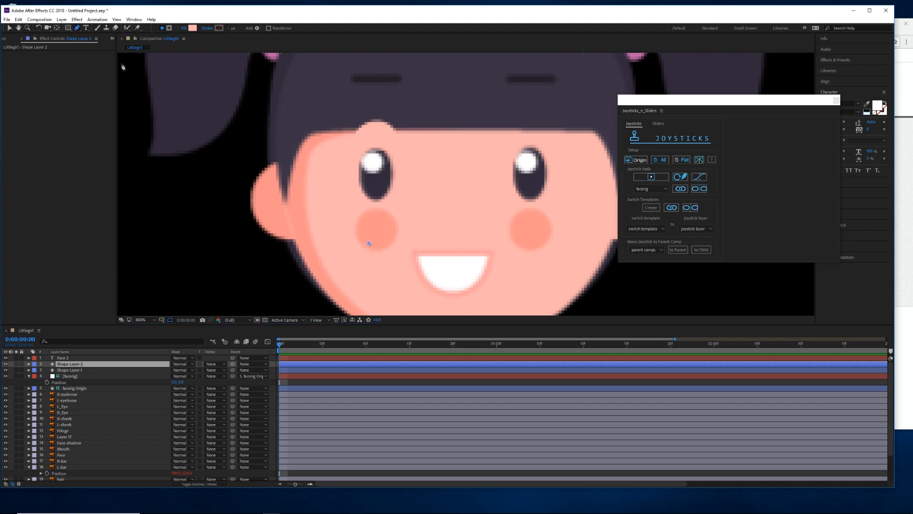
left_click(355, 194)
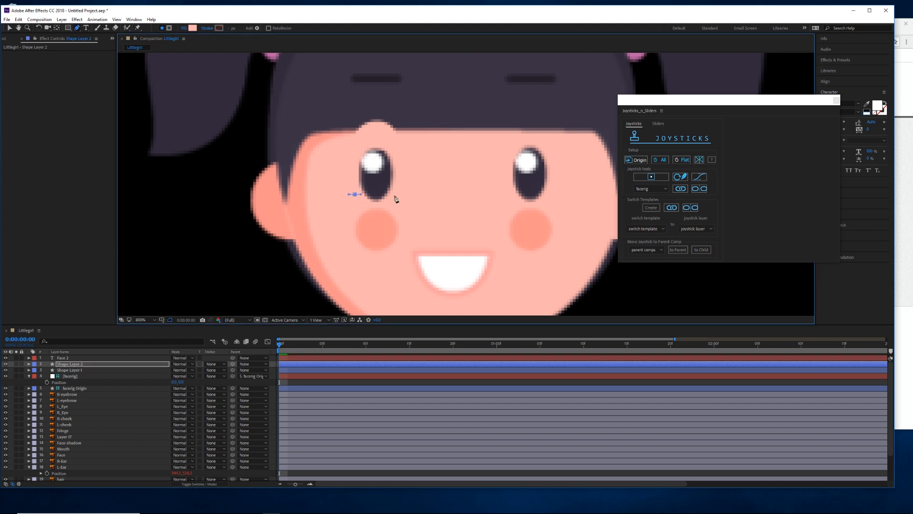
left_click_drag(394, 195, 401, 195)
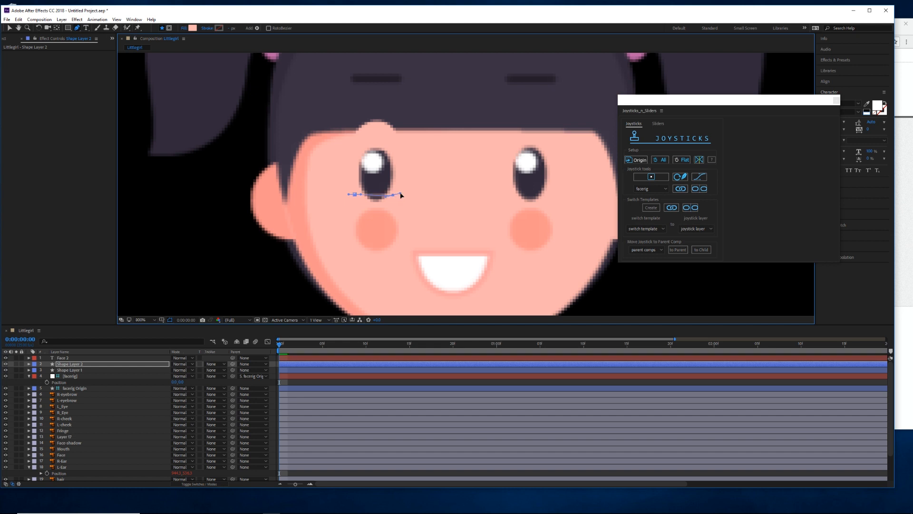
left_click(377, 216)
left_click(354, 194)
left_click(9, 28)
left_click_drag(393, 195, 355, 195)
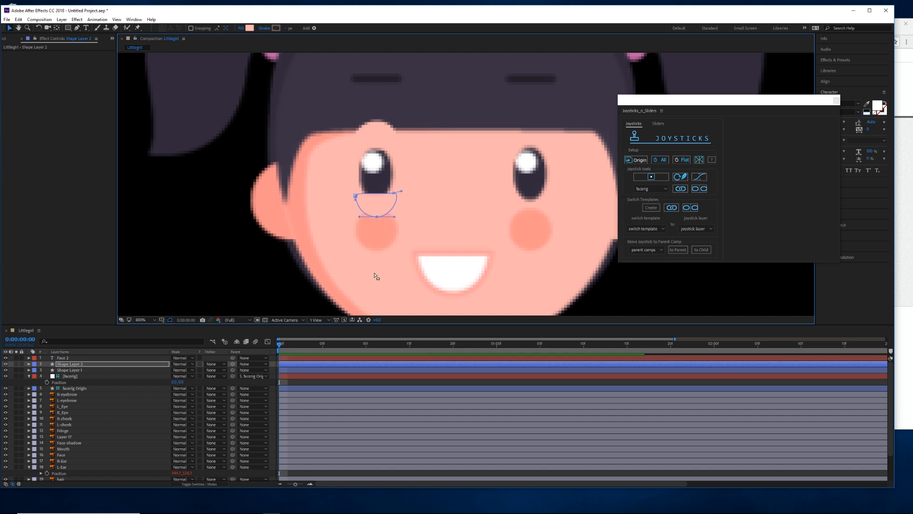
Move the anchor point of the lower eyelid, Shape Layer 2, to the centre of its shape
left_click(299, 371)
left_click(296, 363)
left_click(298, 369)
left_click(298, 364)
left_click(296, 369)
left_click(297, 364)
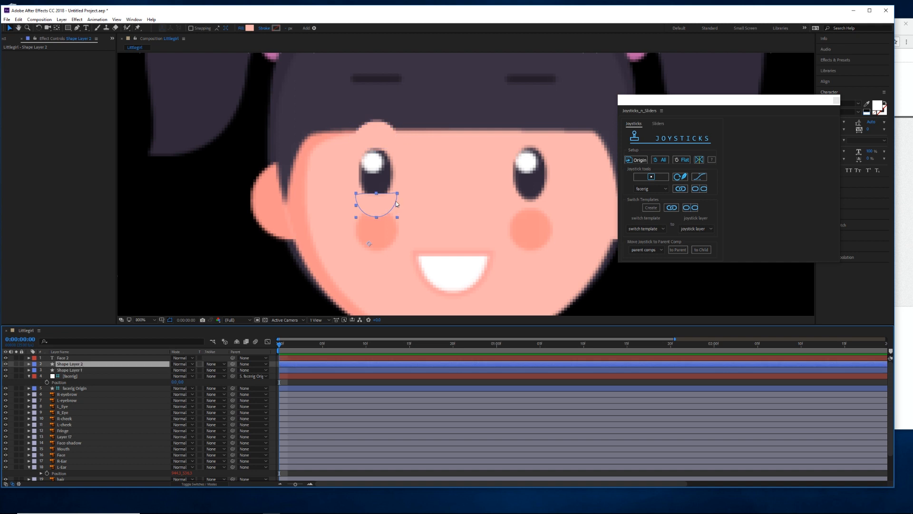
left_click(57, 28)
left_click_drag(369, 244, 376, 205)
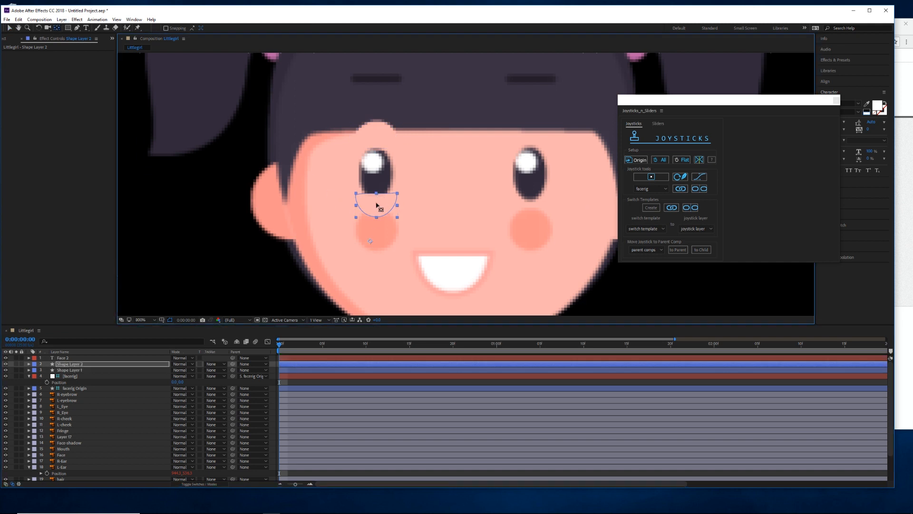
left_click(300, 365)
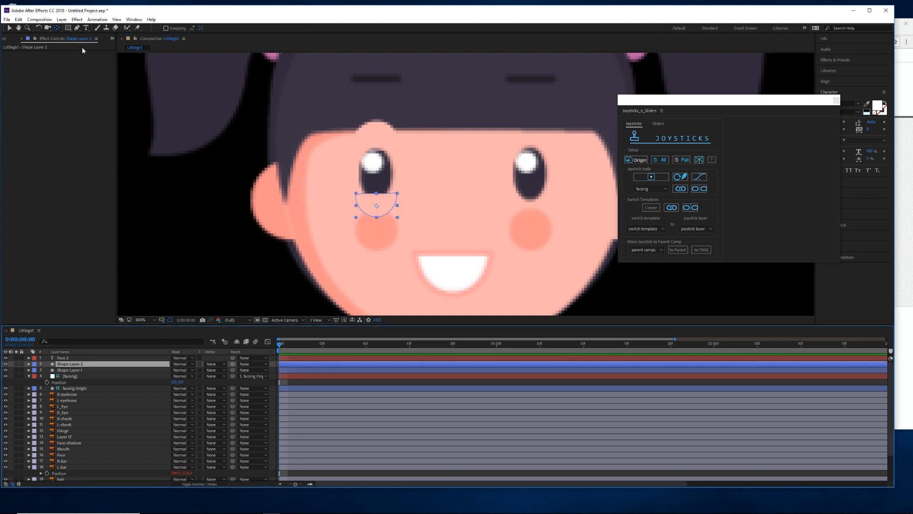
Straighten the upper edge of the lower eyelid by adjusting its path points with the Pen tool
left_click(304, 369)
left_click(10, 27)
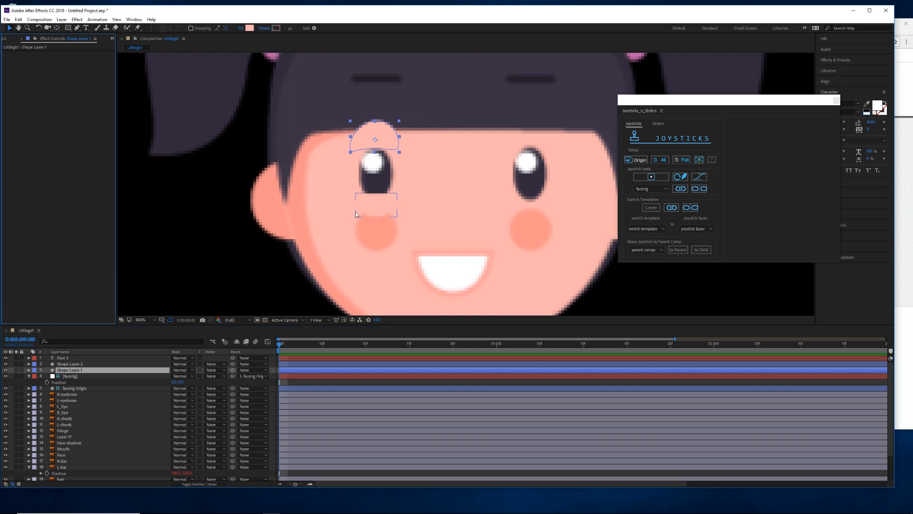
left_click(360, 210)
left_click(77, 28)
left_click(355, 196)
left_click_drag(386, 194, 382, 193)
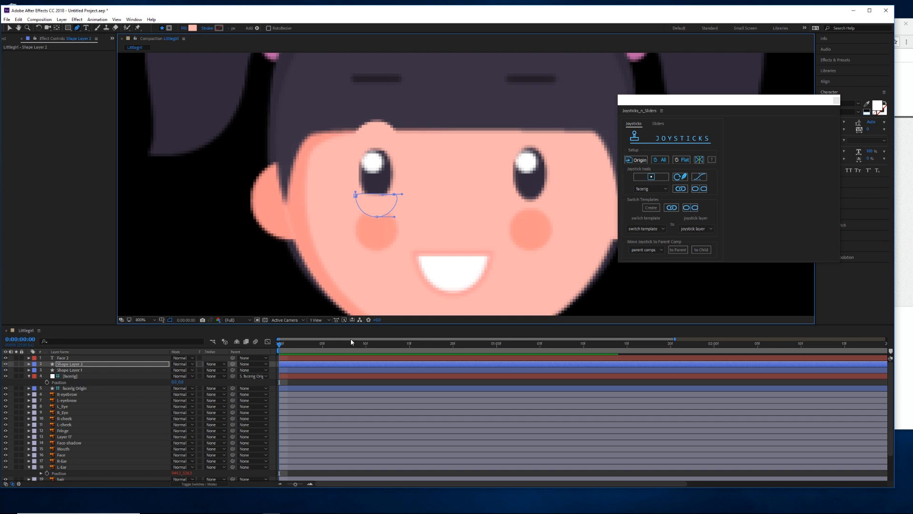
Duplicate the upper and lower eyelid layers and flip the copies horizontally
left_click(322, 370, "shift")
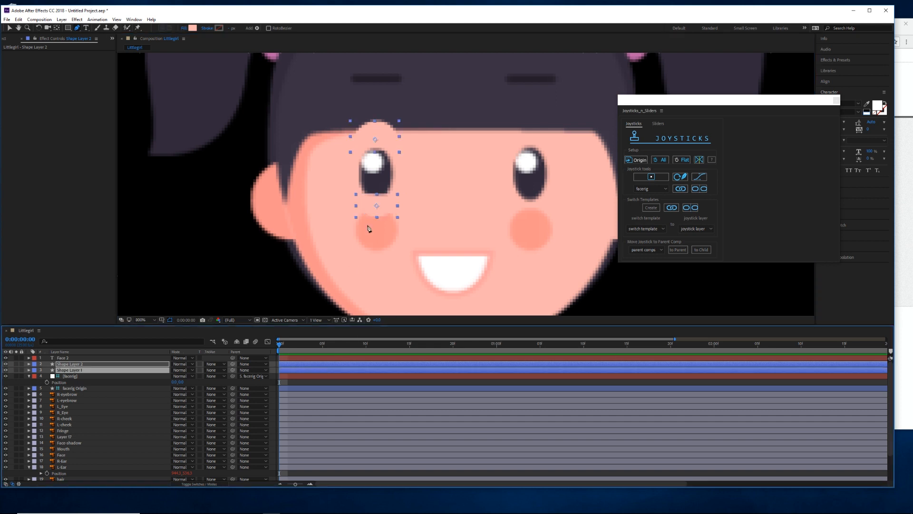
key("ctrl+d")
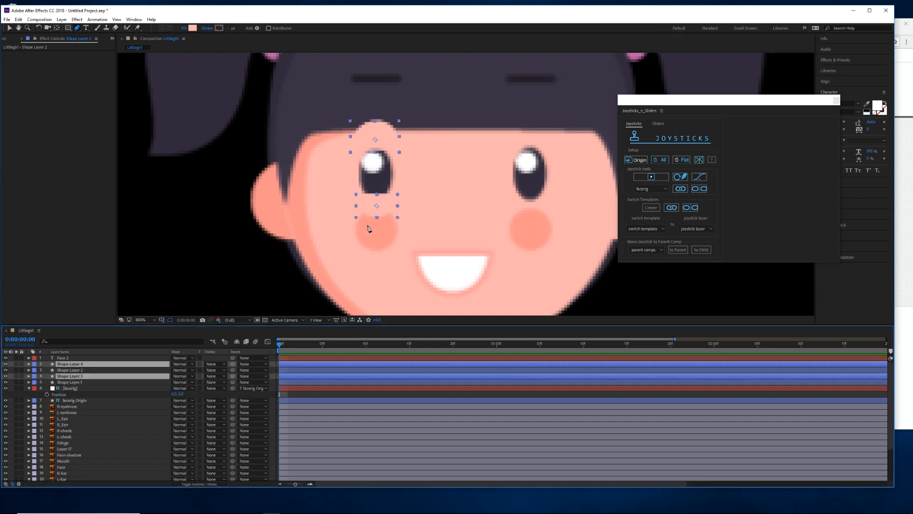
left_click(40, 21)
mouse_move(62, 20)
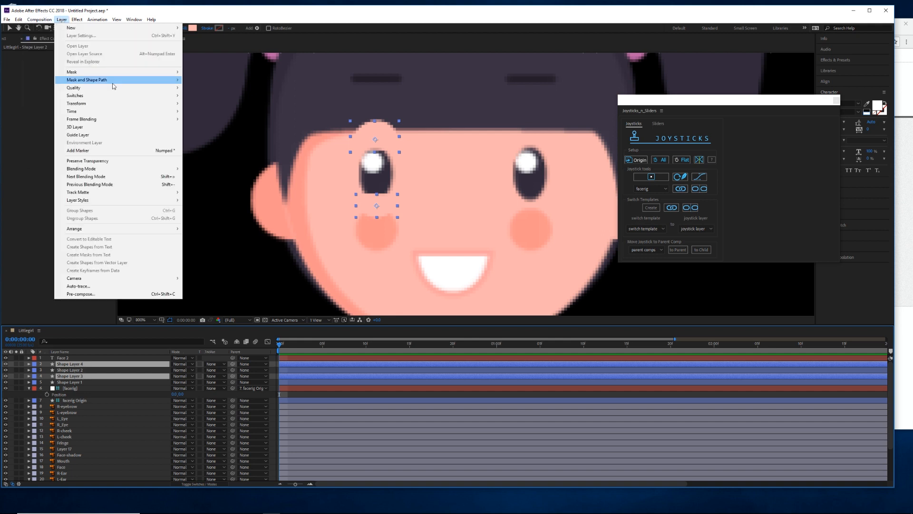
mouse_move(138, 107)
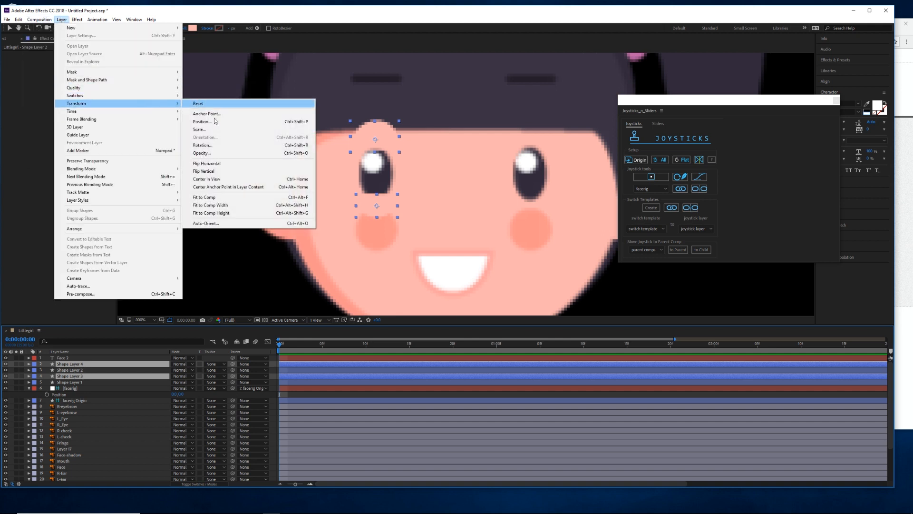
left_click(221, 165)
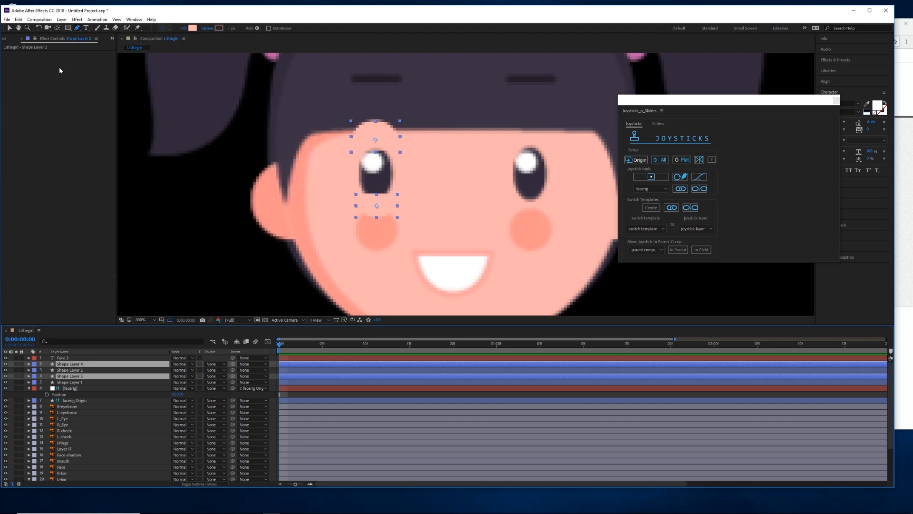
Move the copied eyelids onto the other eye and place Shape Layer 3 directly below Shape Layer 4 in the layer order
left_click(10, 29)
left_click_drag(389, 144, 544, 139)
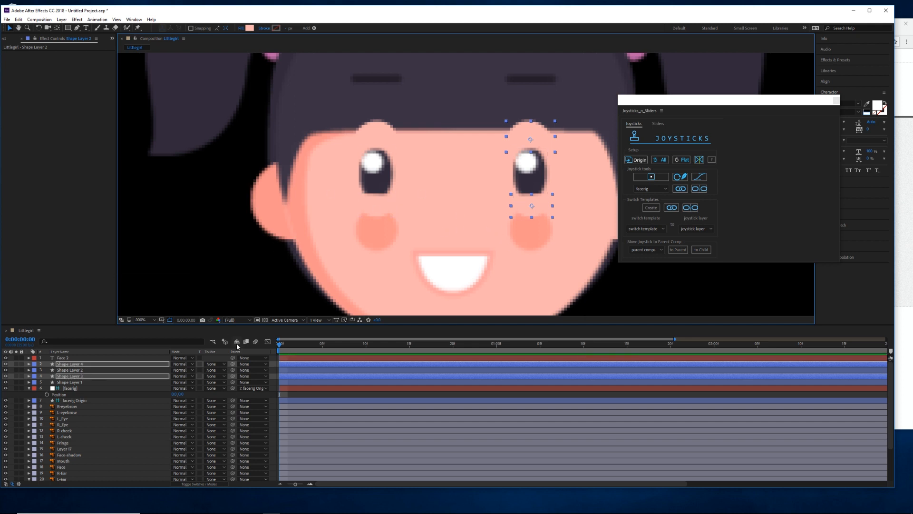
left_click_drag(74, 377, 74, 370)
left_click(224, 259)
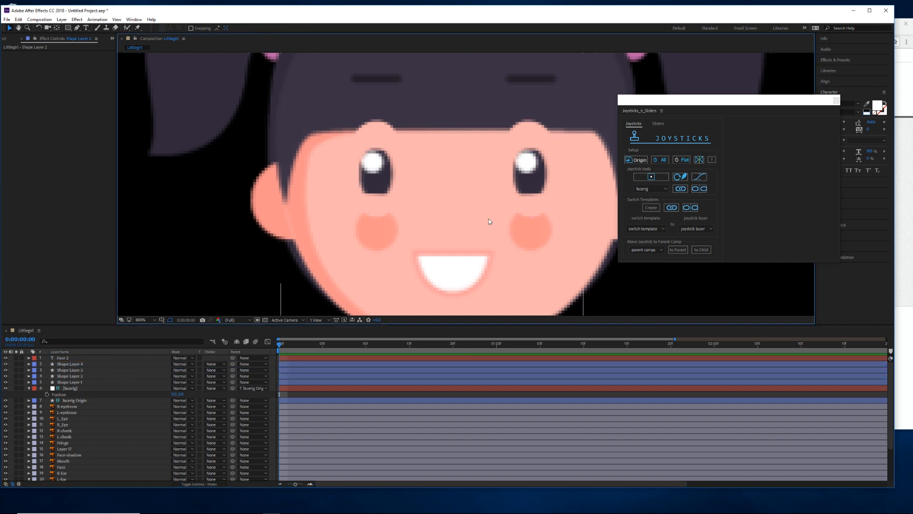
Inspect the placement of both pairs of eyelids on the whole character and up close
key("h")
left_click_drag(557, 239, 446, 230)
key("v")
key("comma")
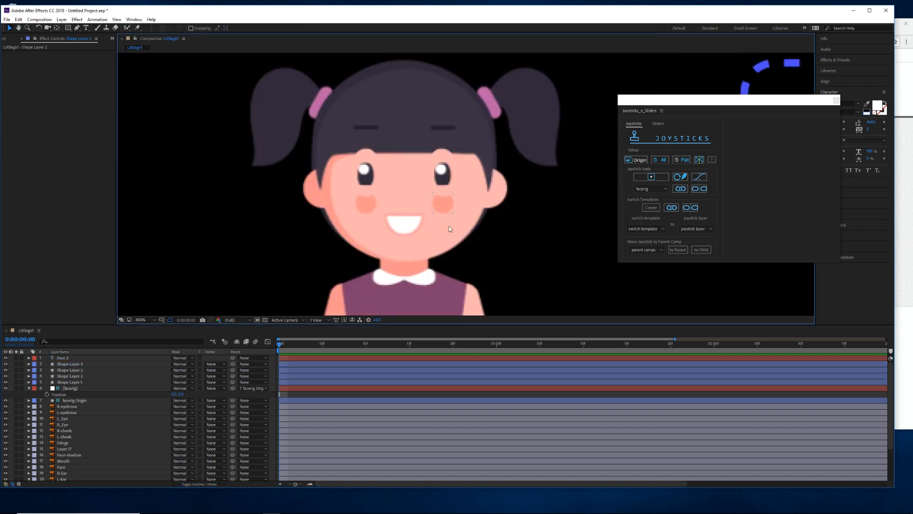
key("h")
left_click_drag(490, 201, 406, 207)
key("v")
key("h")
left_click_drag(493, 200, 525, 193)
key("v")
scroll(407, 191, "up", 1)
key("h")
left_click_drag(350, 196, 455, 184)
key("v")
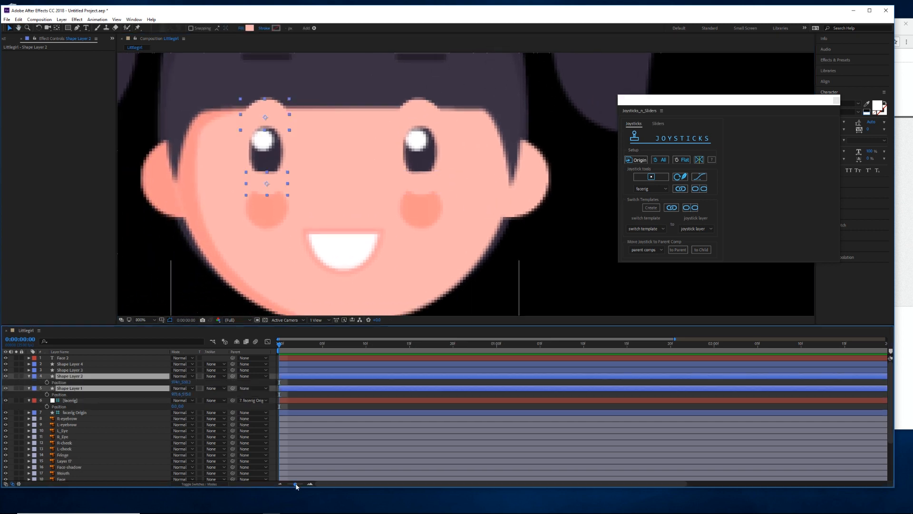
Set Position keyframes at the first frame for the first eye's eyelids, Shape Layer 1 and Shape Layer 2
left_click_drag(295, 484, 300, 484)
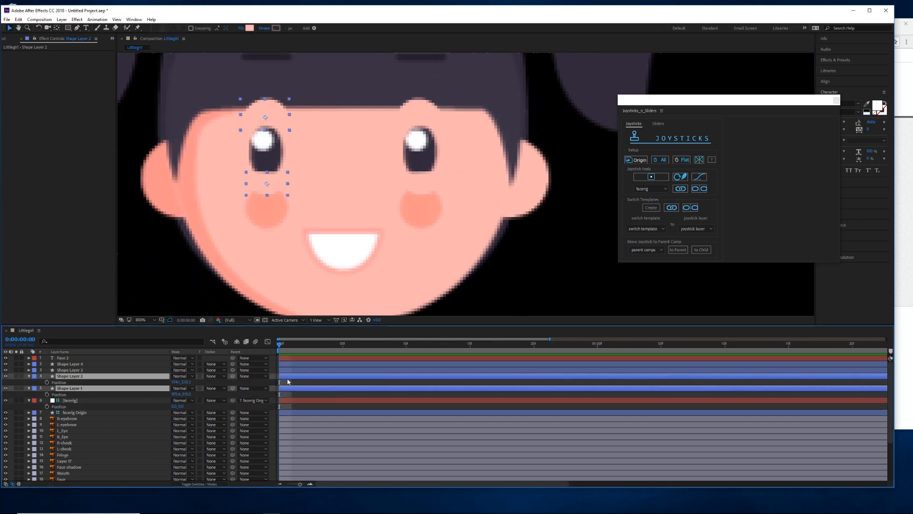
key("p")
key("p")
left_click(46, 383)
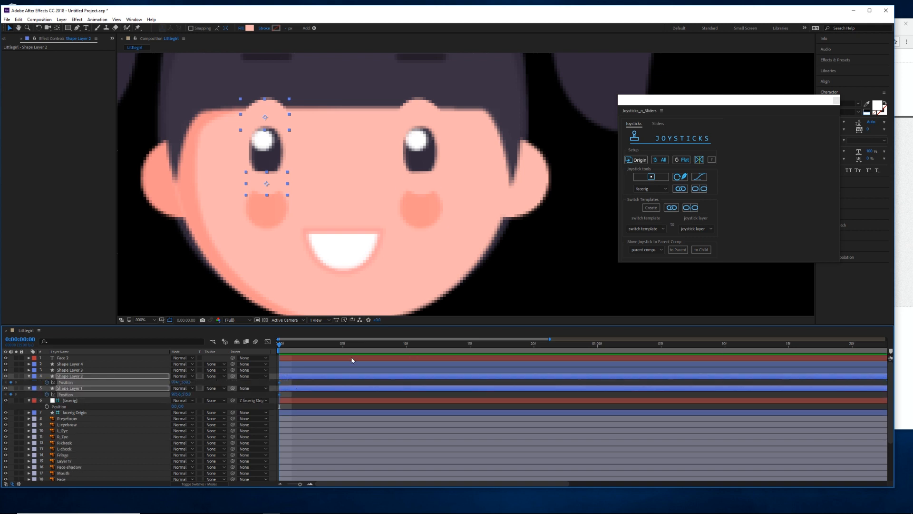
At 0:00:00:01, close the first eye by moving its lower eyelid up and its upper eyelid down over the pupil
key("Page_Down")
left_click(296, 376)
left_click_drag(273, 184, 276, 146)
left_click(272, 163)
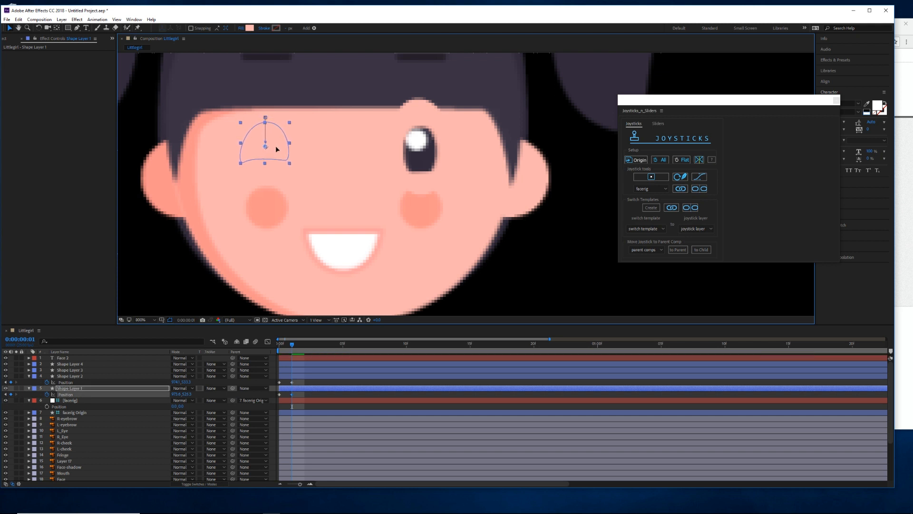
Set Position keyframes at the first frame for the second eye's eyelids, Shape Layer 3 and Shape Layer 4
left_click(280, 346)
left_click(291, 347)
left_click(304, 370)
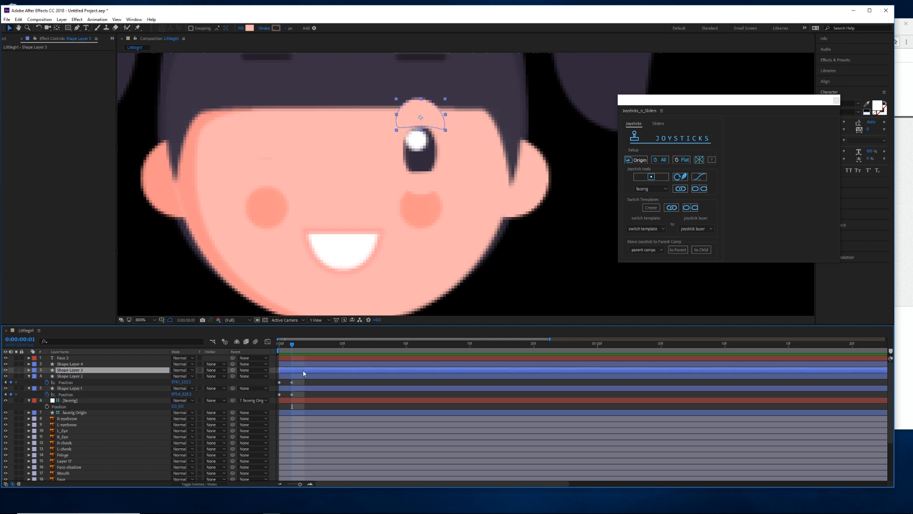
left_click(303, 365, "shift")
key("p")
mouse_move(291, 344)
left_mouse_down()
mouse_move(276, 347)
mouse_move(292, 345)
left_mouse_up()
left_click(47, 370)
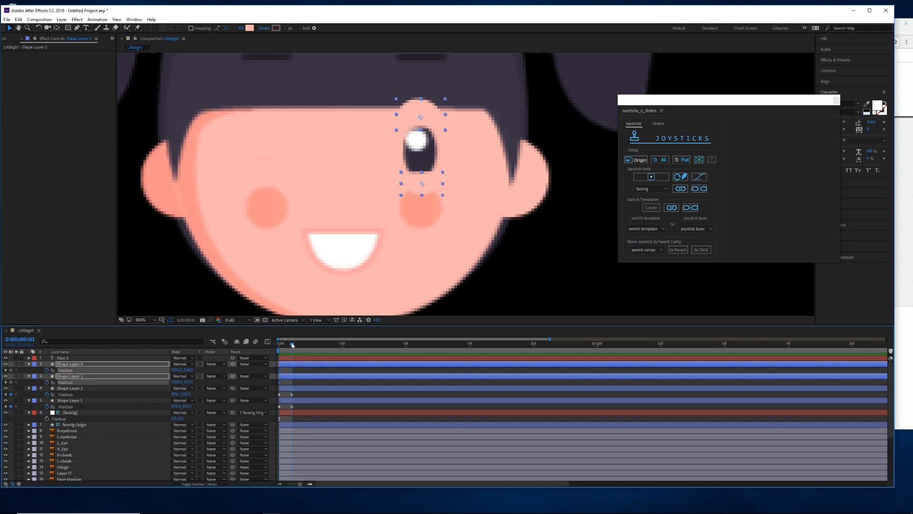
At 0:00:00:01, close the second eye by moving its upper eyelid down and its lower eyelid up over the pupil
left_click(311, 388)
left_click(400, 124)
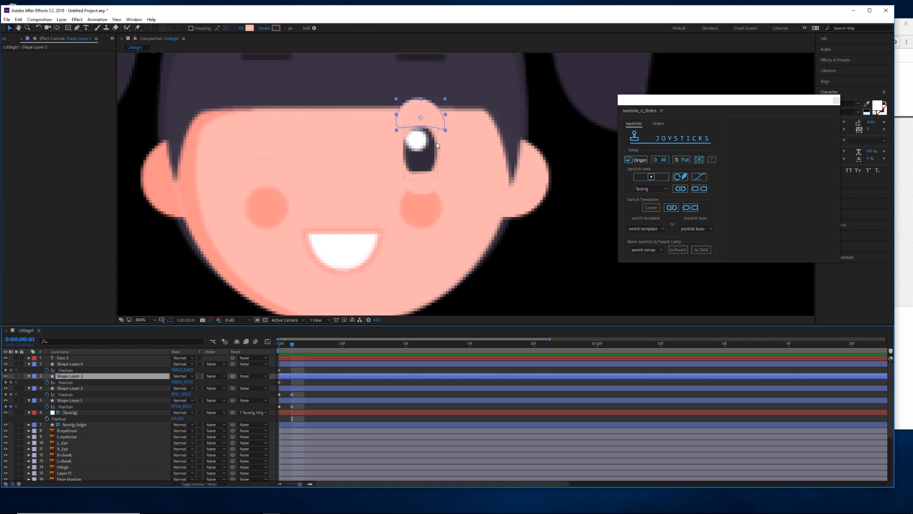
left_click_drag(434, 122, 433, 147)
left_click(305, 388)
left_click(305, 376)
left_click(306, 365)
left_click_drag(428, 182, 429, 153)
left_click(306, 377)
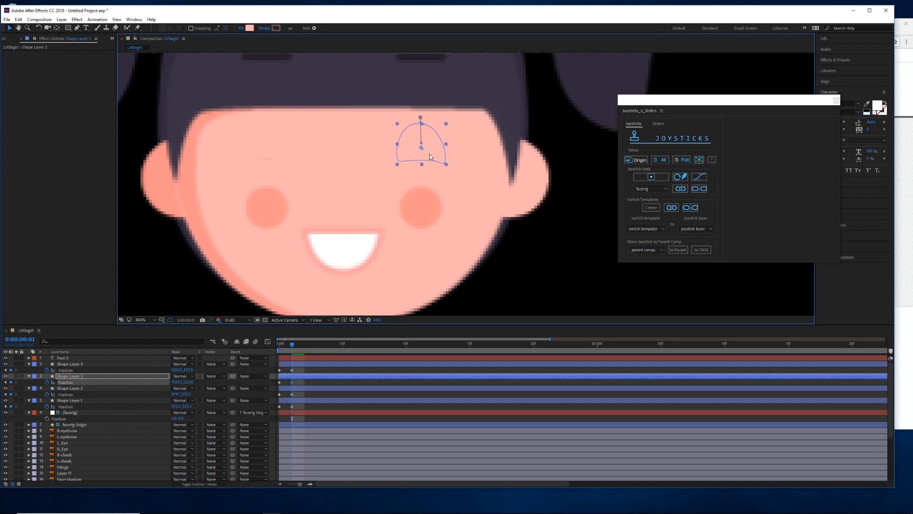
left_click(280, 344)
left_click_drag(283, 347, 296, 348)
Bring up the Sliders tools, select all four eyelid shape layers and return to the first frame
left_click(69, 401)
left_click(69, 388, "shift")
left_click(658, 124)
left_click(638, 161)
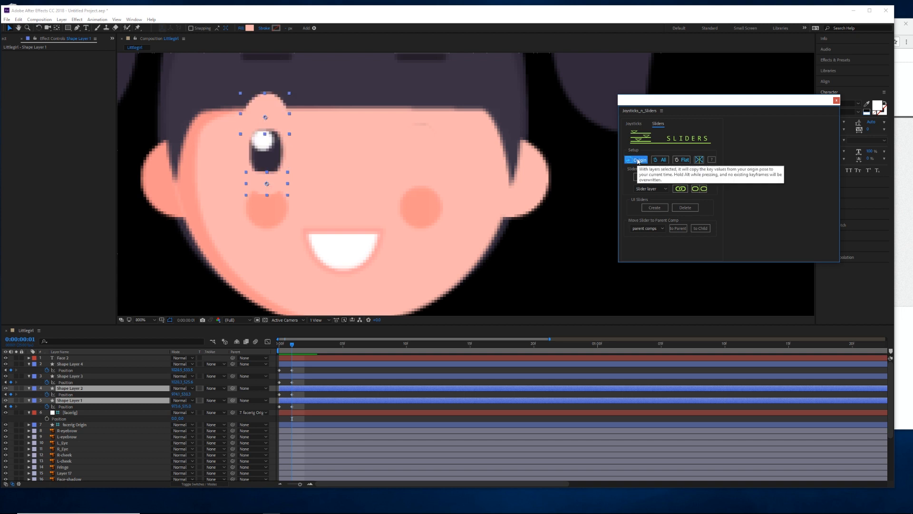
left_click(305, 365)
left_click(304, 399, "shift")
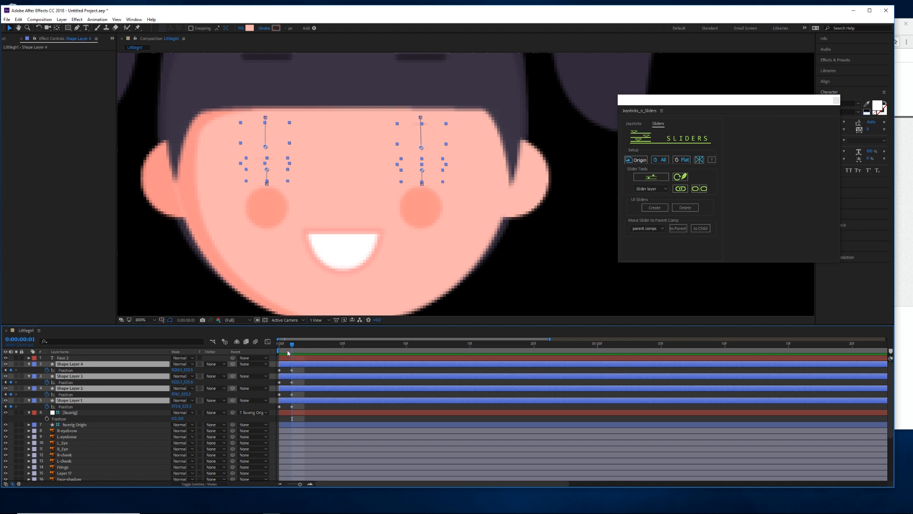
left_click_drag(296, 346, 280, 357)
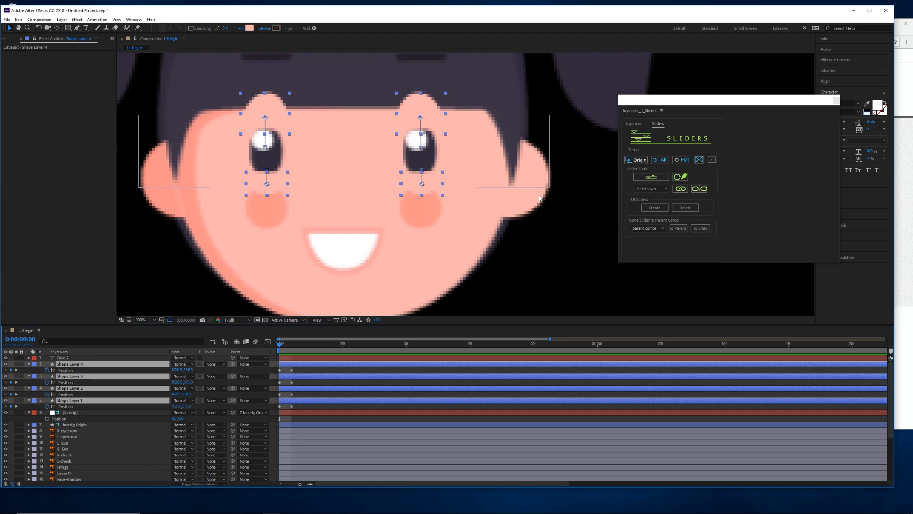
Create a new slider null named eyelids from the four keyed eyelid layers
left_click(658, 125)
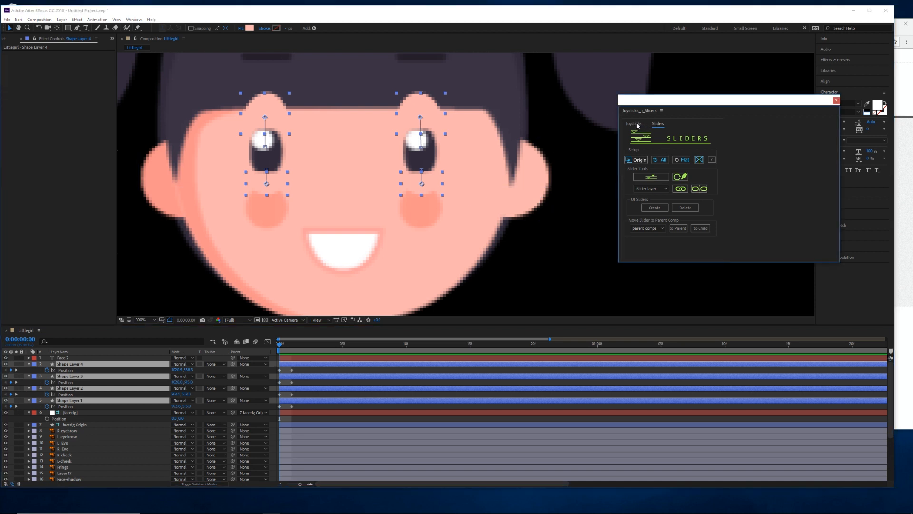
left_click(635, 124)
left_click(658, 125)
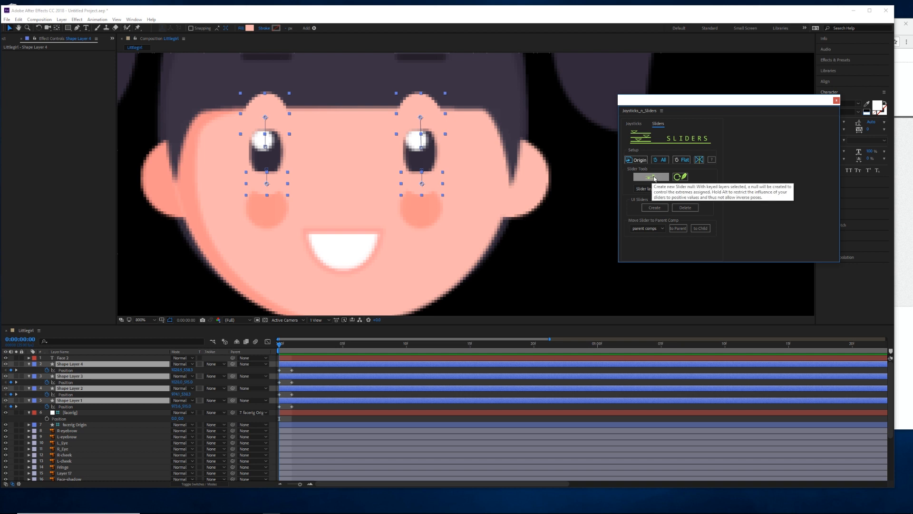
left_click(652, 178)
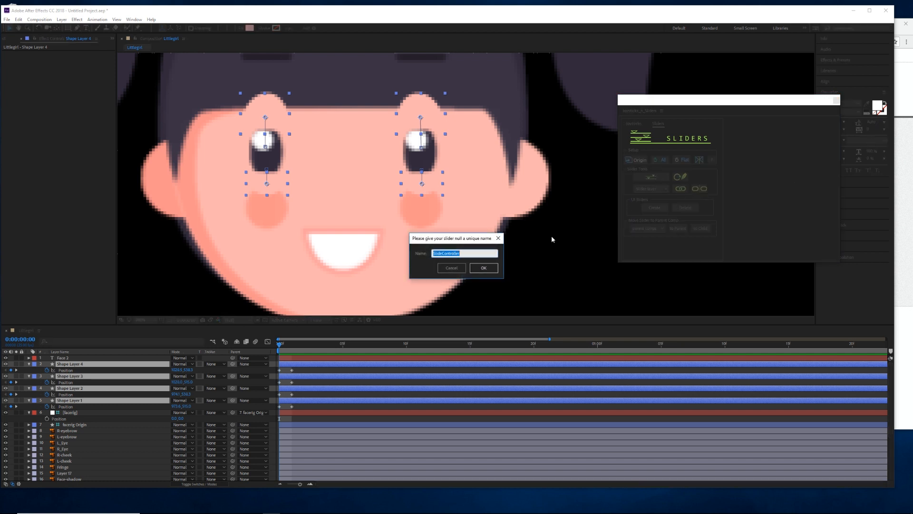
type("eyelids")
key("Return")
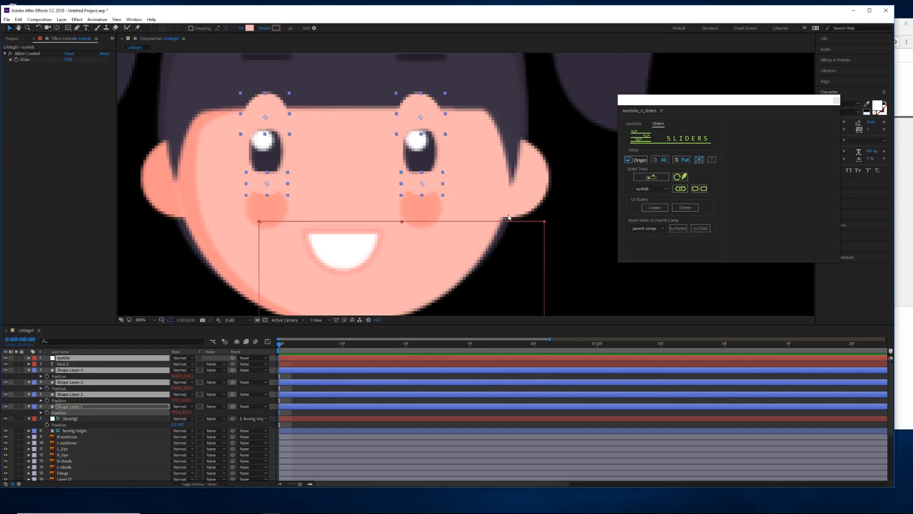
Create an on-screen UI slider for the eyelids slider null
scroll(498, 214, "down", 2)
scroll(499, 219, "down", 2)
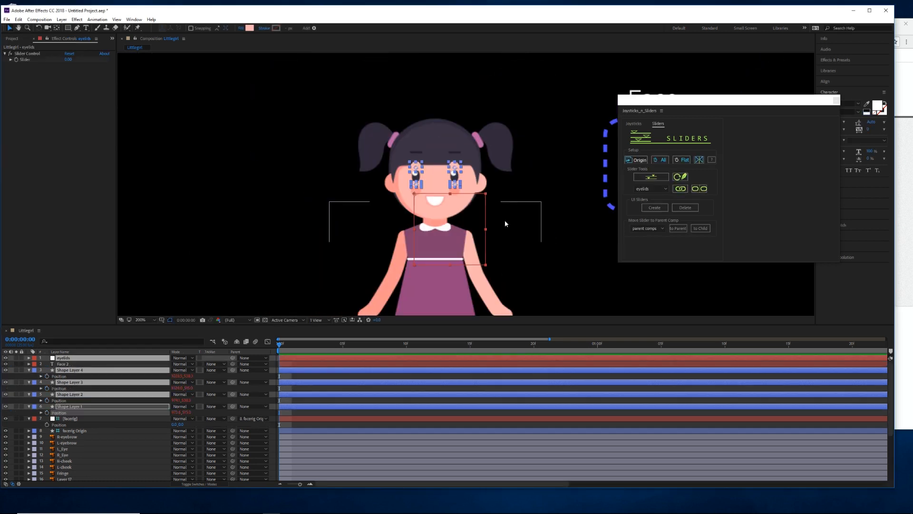
left_click_drag(496, 210, 489, 206)
left_click(163, 249)
left_click(299, 358)
scroll(471, 185, "up", 2)
left_click_drag(367, 217, 455, 184)
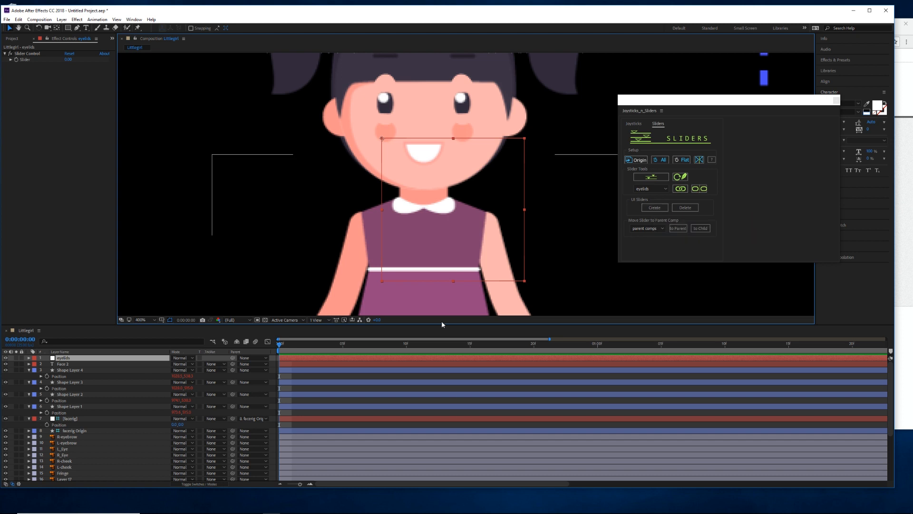
left_click(655, 208)
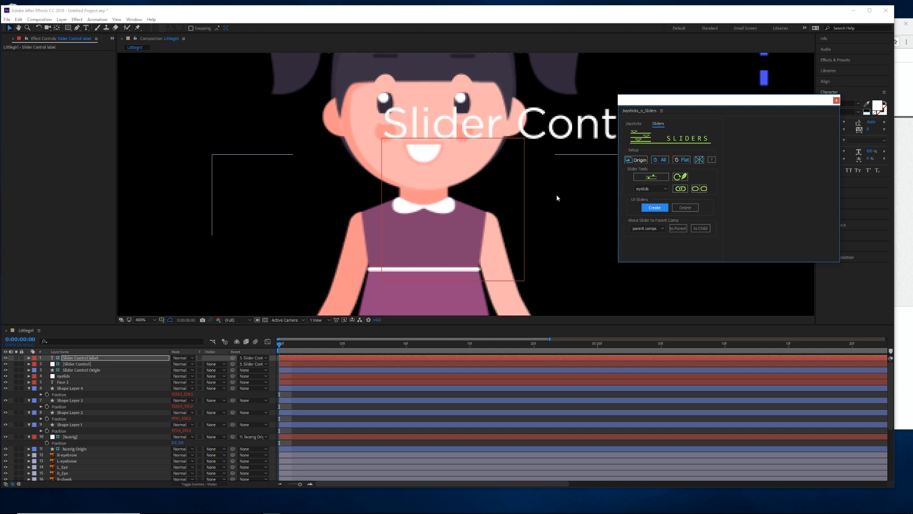
Move the Slider Control to the far side of the Face joystick, away from the girl, clearing the Joysticks 'n Sliders panel out of the way
scroll(563, 198, "down", 1)
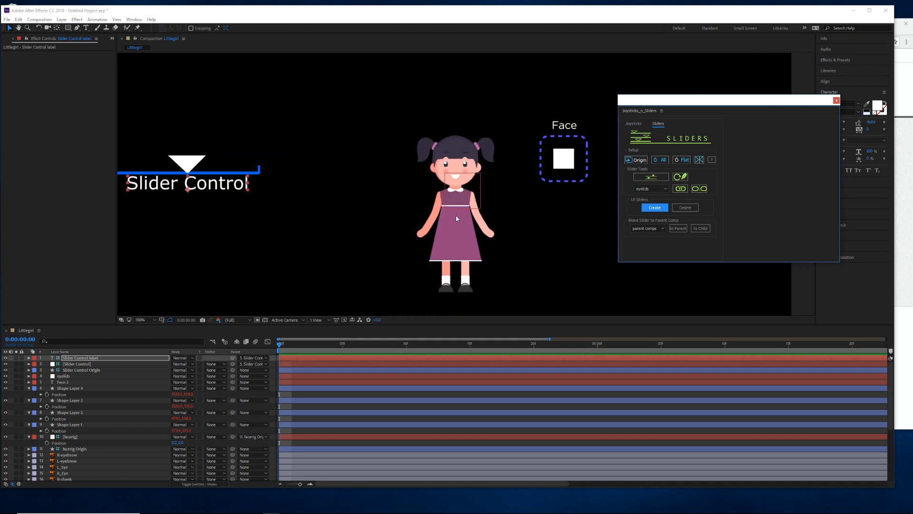
left_click_drag(332, 216, 374, 218)
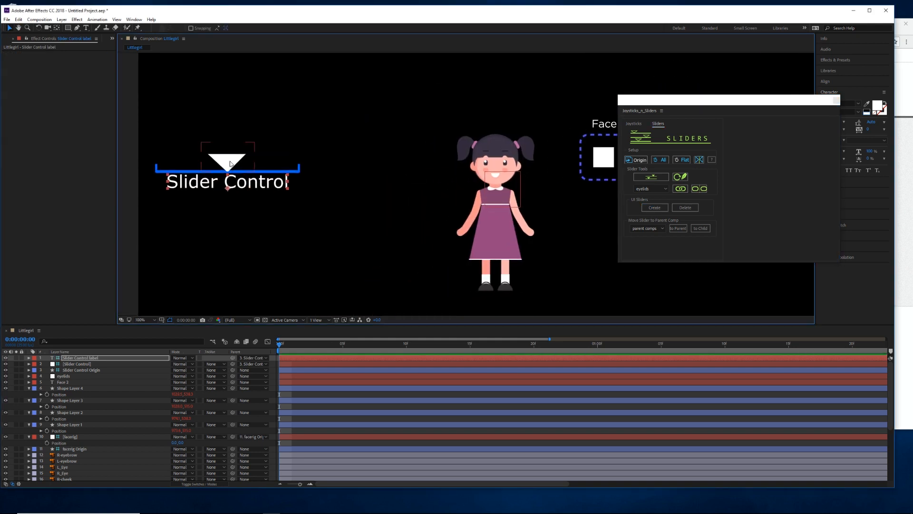
left_click_drag(228, 161, 264, 154)
left_click(283, 240)
left_click(278, 172)
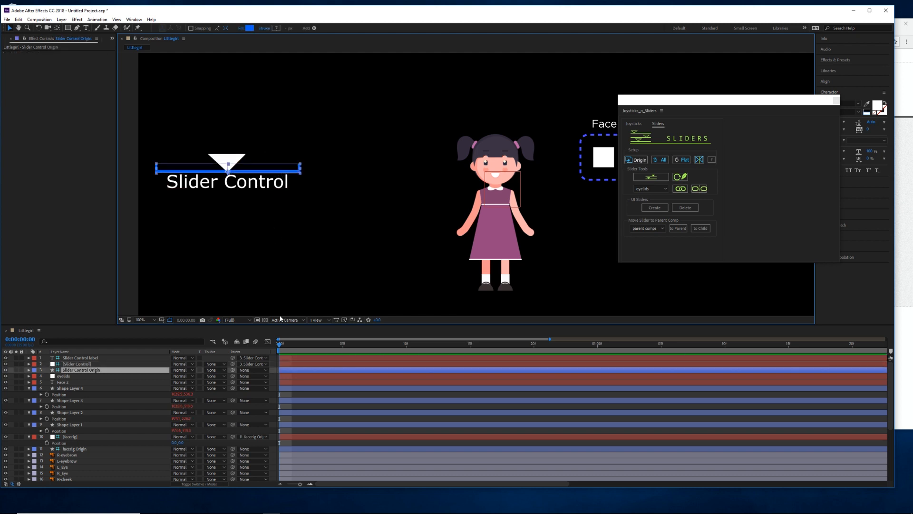
left_click_drag(205, 171, 345, 179)
left_click_drag(541, 198, 590, 221)
left_click_drag(783, 100, 872, 186)
left_click_drag(641, 228, 743, 152)
left_click(744, 161)
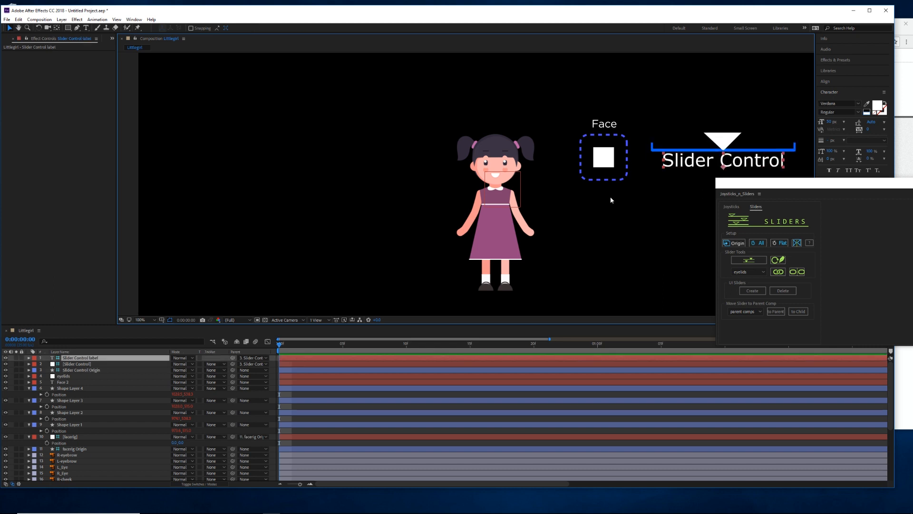
Move the Fringe layer directly above Shape Layer 4 so that the hair covers the upper eyelids
scroll(575, 198, "up", 4)
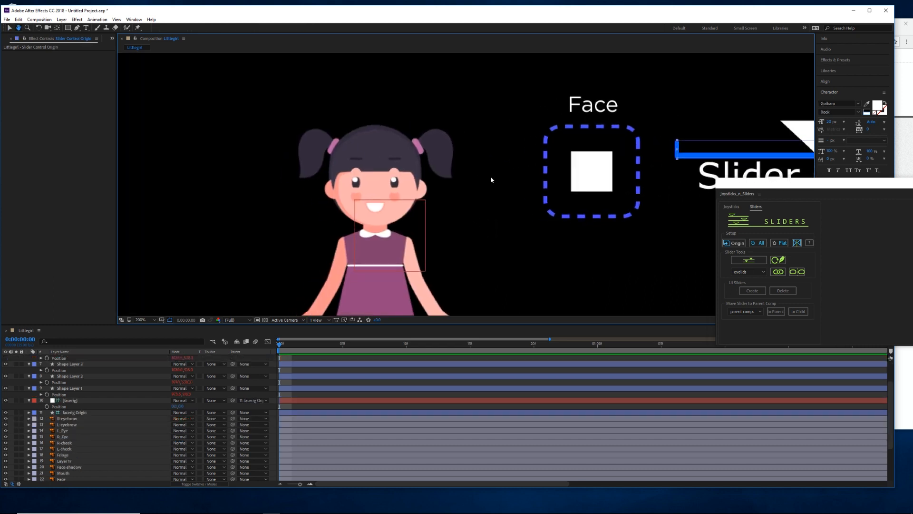
scroll(465, 204, "up", 3)
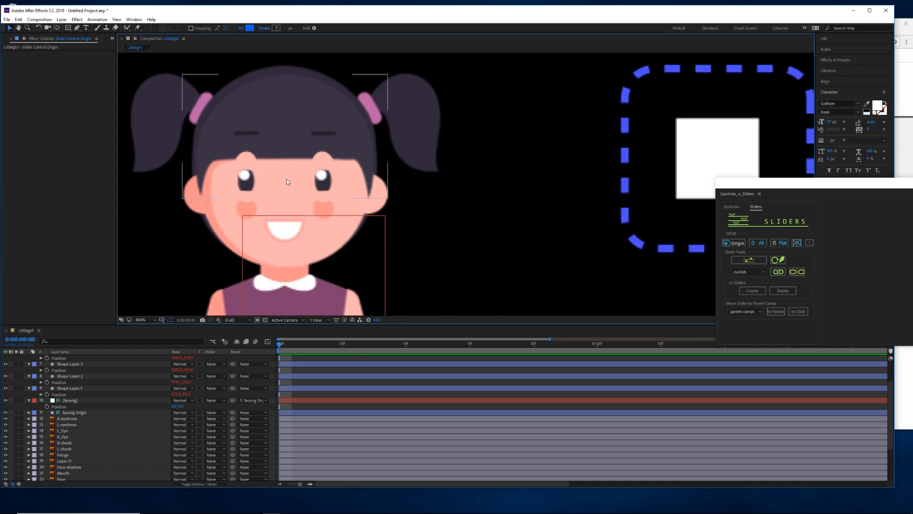
left_click(282, 107)
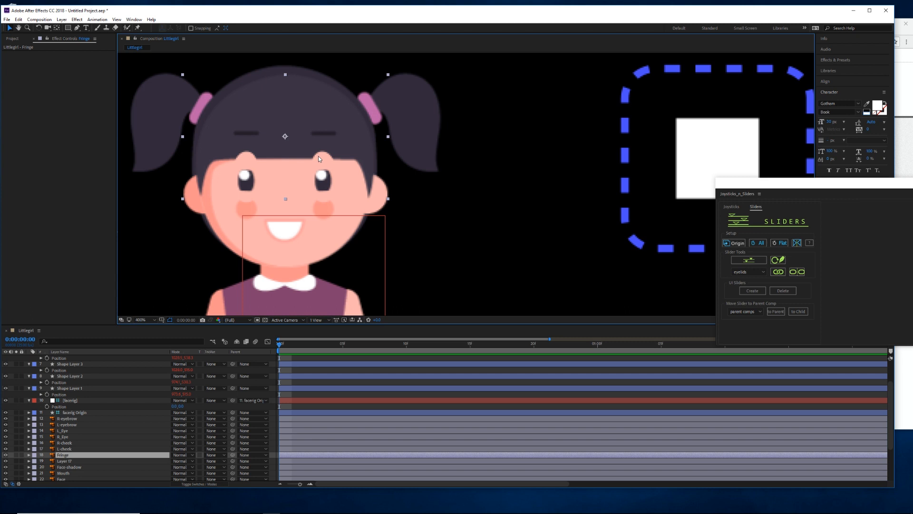
left_click(314, 386)
scroll(313, 384, "up", 3)
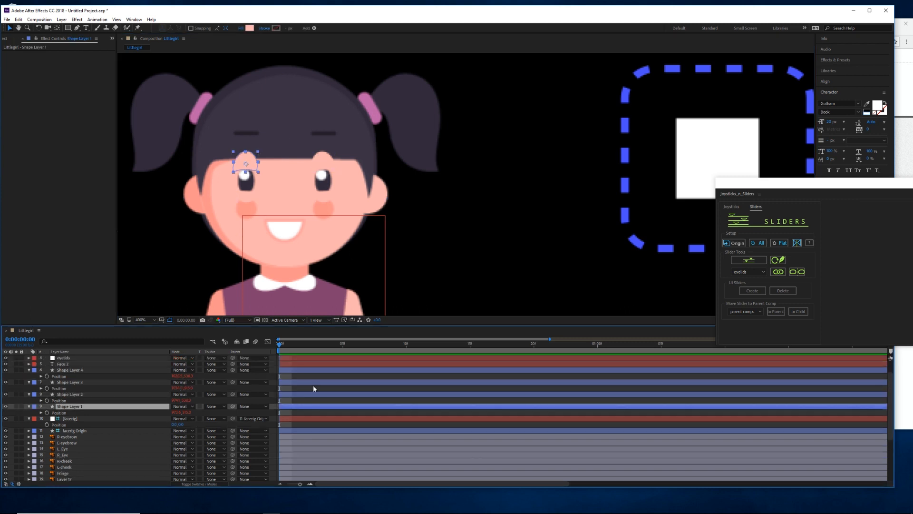
left_click(301, 389, "shift")
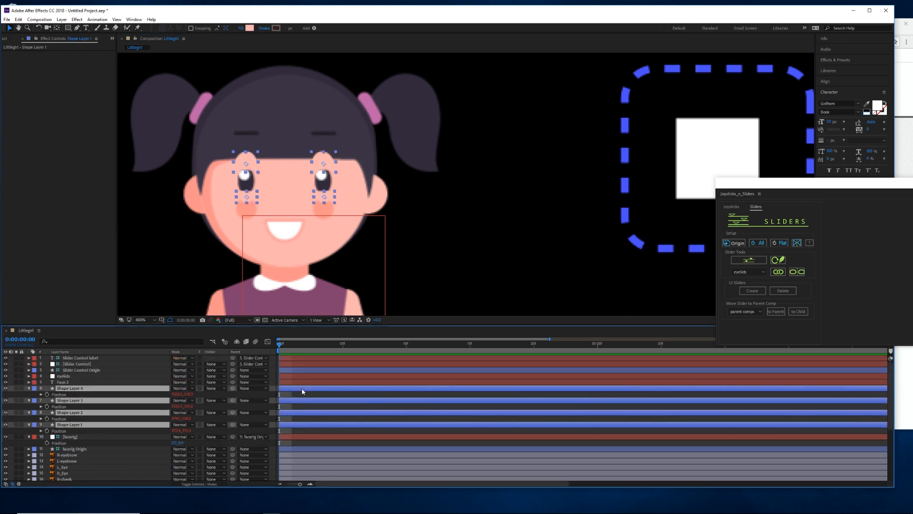
scroll(173, 402, "down", 1)
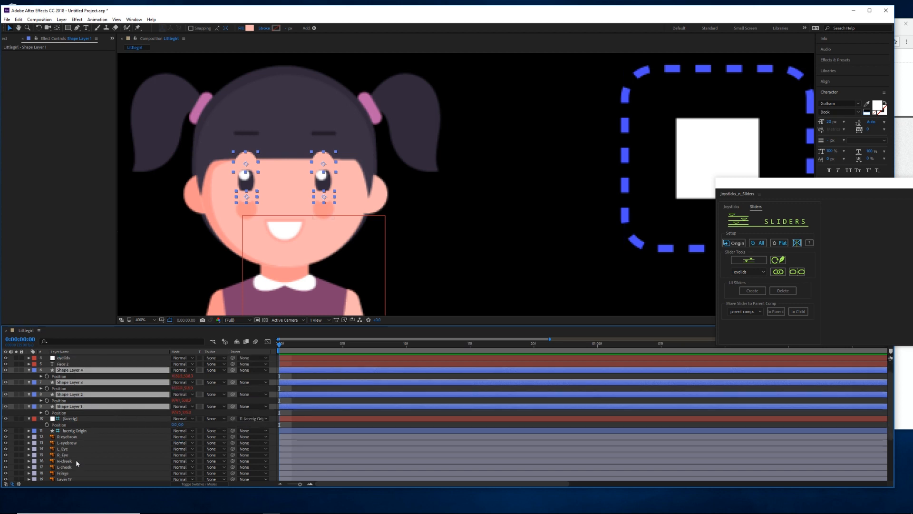
left_click_drag(72, 472, 83, 368)
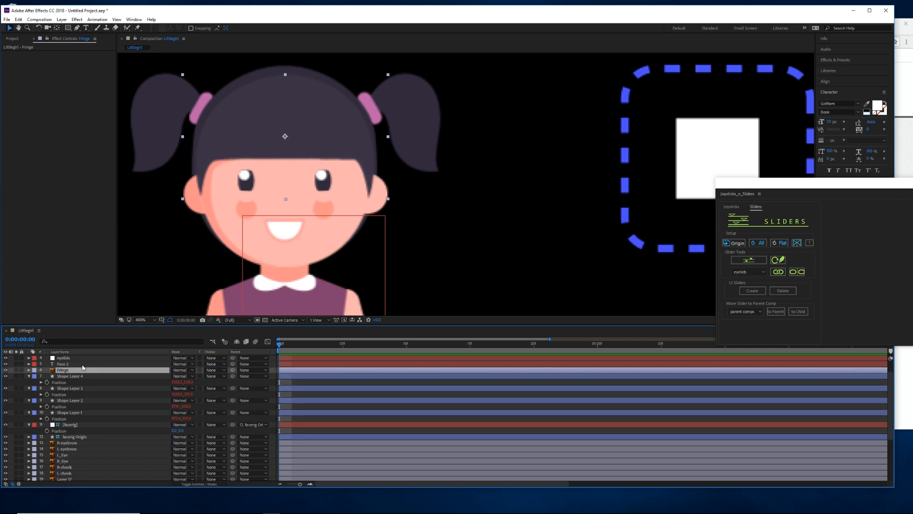
Place the R-eyebrow and L-eyebrow layers directly above Fringe and the R-cheek and L-cheek layers directly below it
left_click(66, 443)
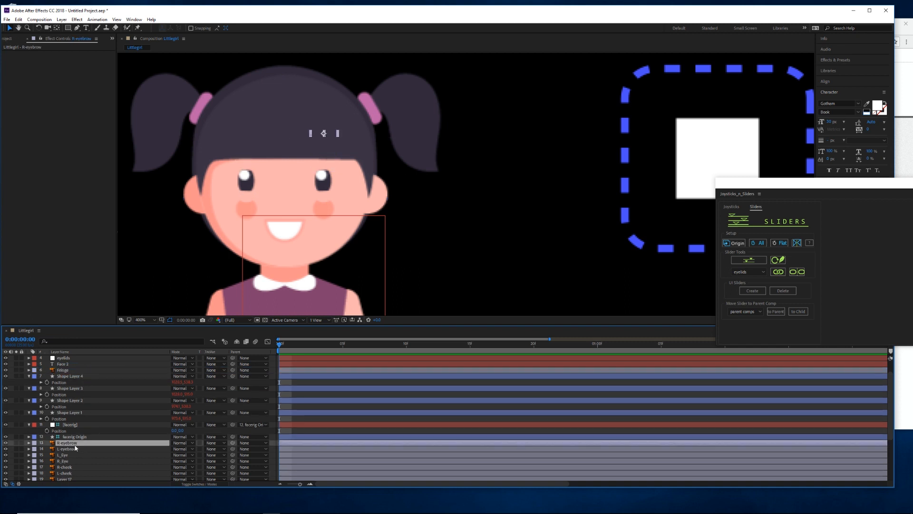
left_click(66, 448, "ctrl")
left_click_drag(61, 444, 73, 369)
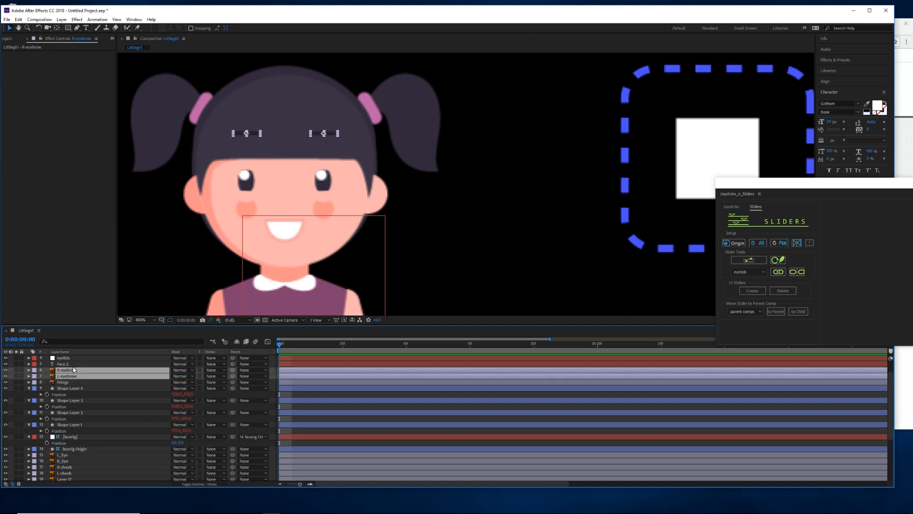
left_click(67, 473)
left_click(66, 466, "ctrl")
left_click_drag(68, 469, 73, 386)
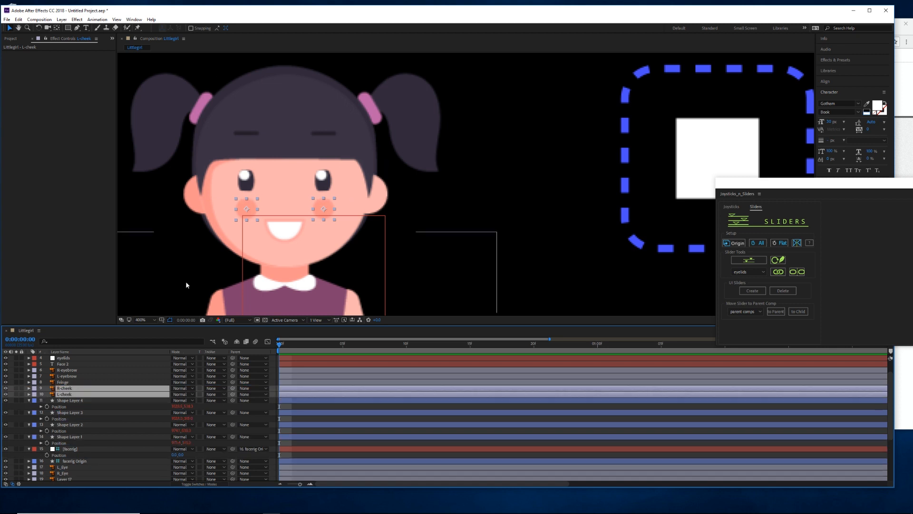
Test the face rig by moving the Face joystick's handle slightly upward, and undo the move
left_click(550, 250)
scroll(550, 251, "down", 1)
left_click_drag(563, 250, 498, 249)
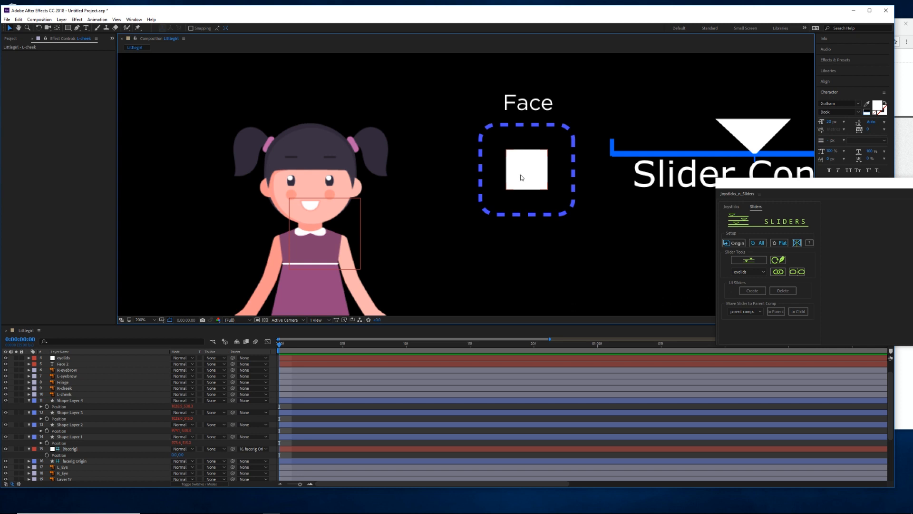
left_click(529, 176)
mouse_move(535, 182)
left_mouse_down()
mouse_move(494, 140)
mouse_move(491, 189)
mouse_move(516, 192)
mouse_move(532, 171)
left_mouse_up()
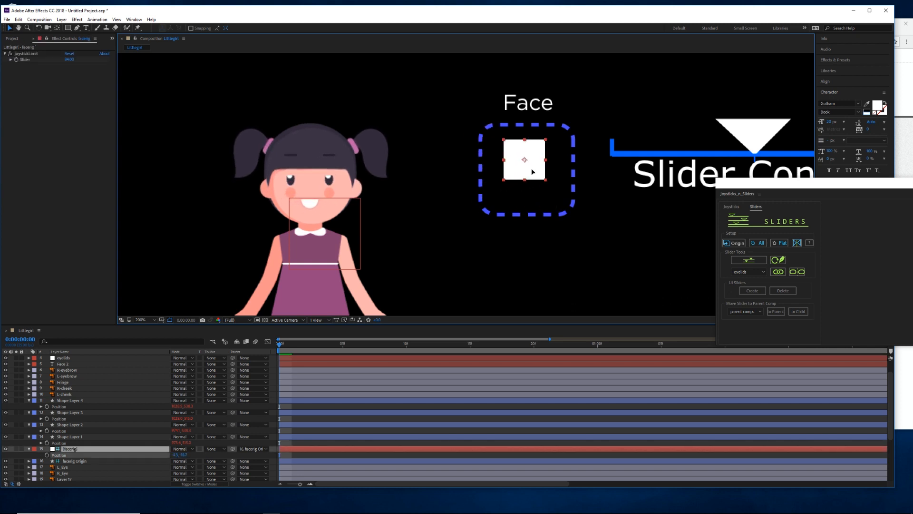
key("ctrl+z")
Parent the second eye's eyelids, Shape Layer 4 and Shape Layer 3, to the R_Eye layer
left_click_drag(527, 246, 545, 228)
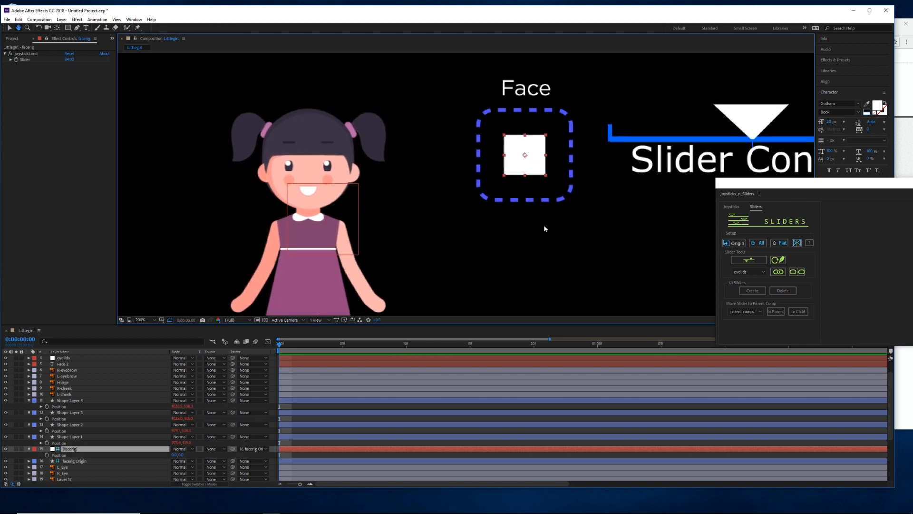
scroll(544, 226, "up", 1)
left_click_drag(403, 230, 545, 223)
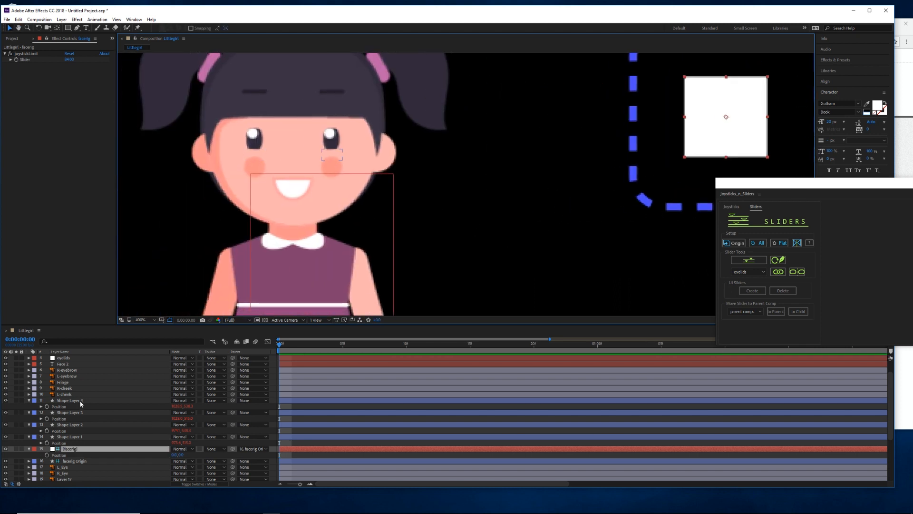
left_click(81, 402)
left_click(81, 412, "ctrl")
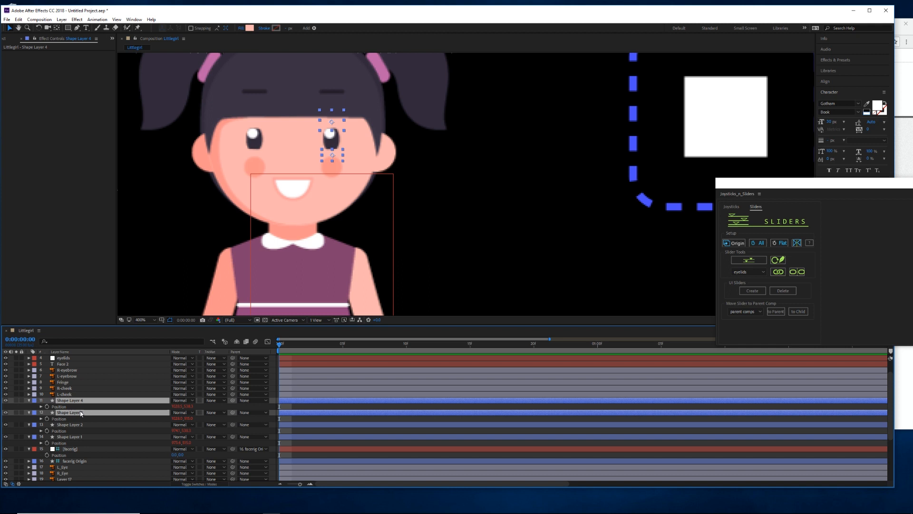
scroll(152, 409, "down", 1)
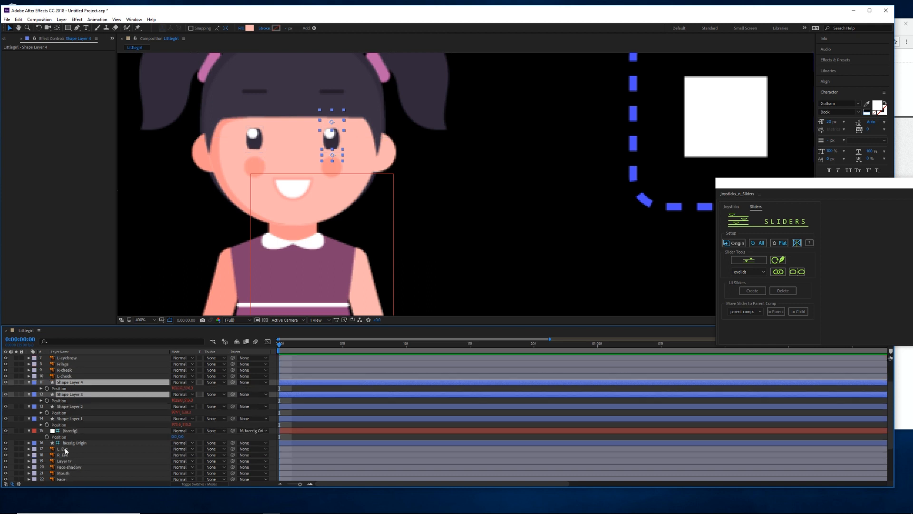
left_click_drag(233, 383, 73, 457)
Parent the first eye's eyelids, Shape Layer 2 and Shape Layer 1, to the L_Eye layer
left_click(292, 407)
left_click(293, 418, "shift")
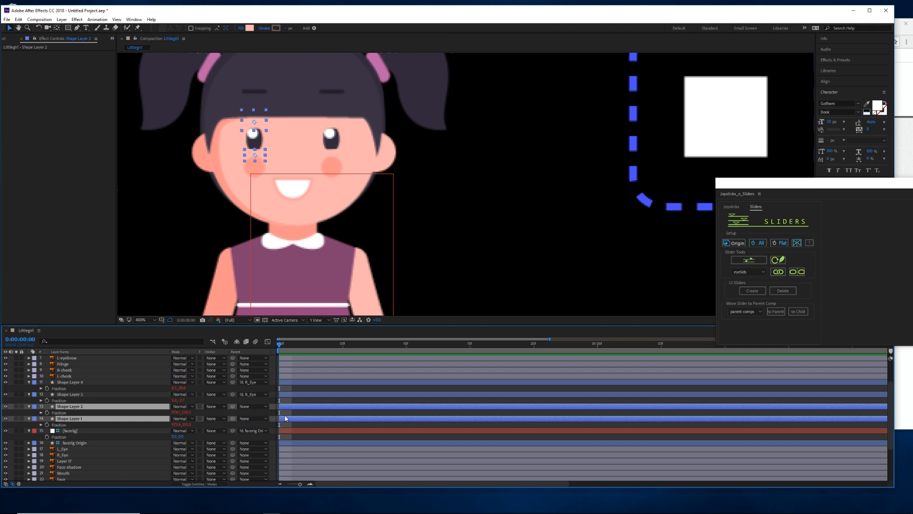
left_click_drag(162, 433, 76, 448)
key("comma")
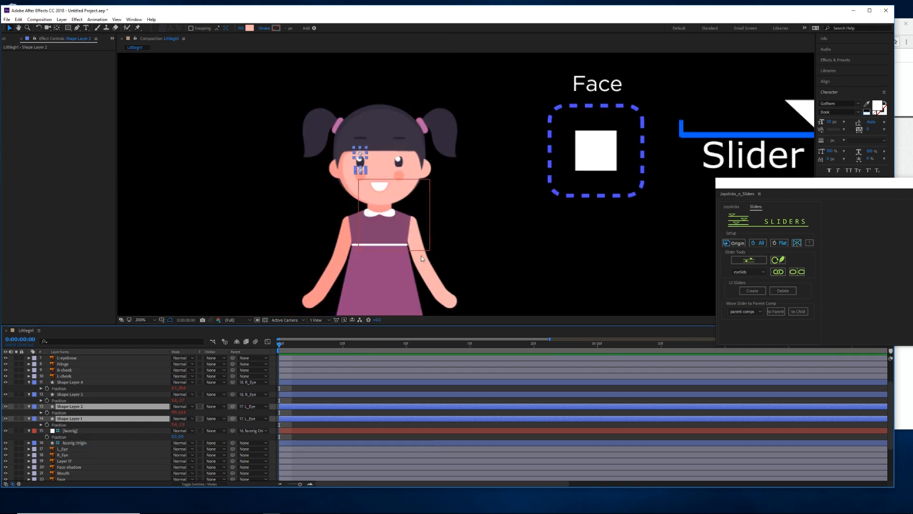
Test the eyelids by moving the Face joystick's handle upward and the eyelid slider's handle right of centre
left_click_drag(536, 215, 478, 229)
left_click(530, 245)
left_click_drag(541, 167, 545, 143)
left_click_drag(746, 126, 809, 133)
scroll(651, 113, "down", 1)
key("space")
left_click_drag(601, 128, 602, 153)
scroll(389, 189, "up", 4)
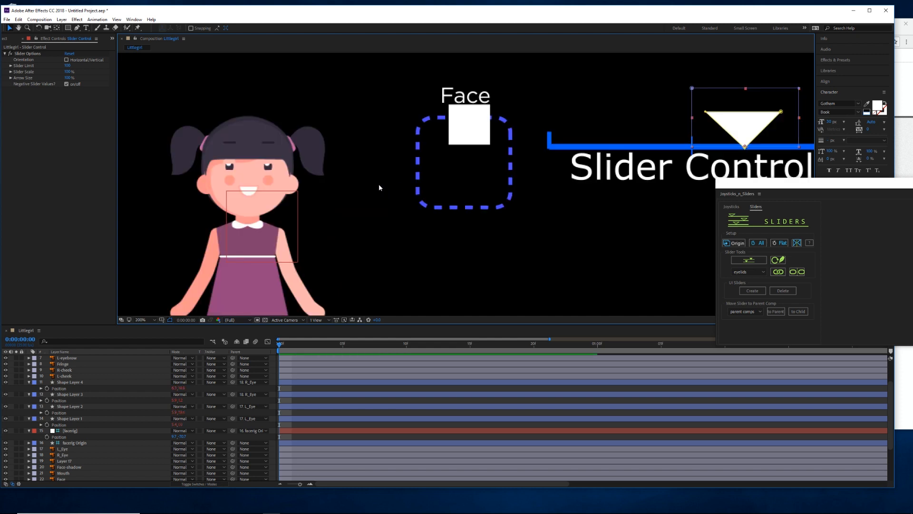
left_click_drag(227, 170, 306, 166)
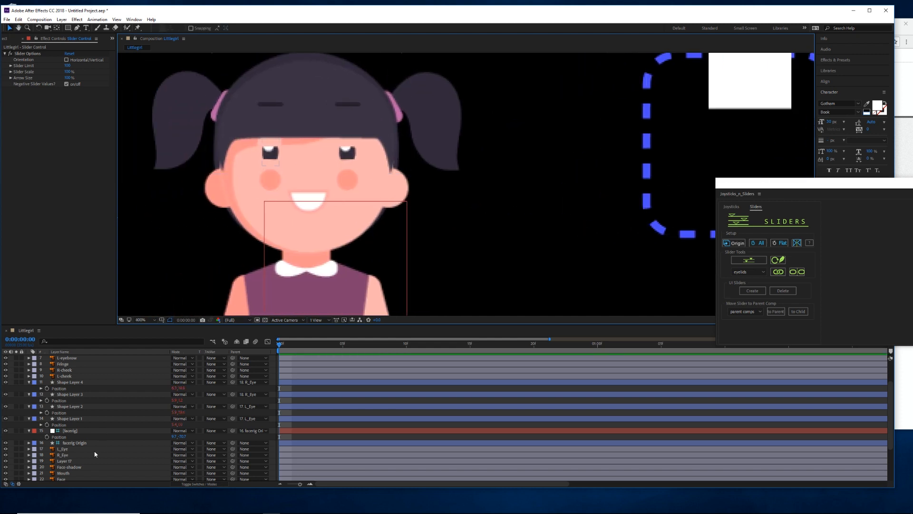
Move the Layer 17 and Face-shadow layers directly above Shape Layer 4
left_click(63, 473)
left_click(69, 466)
left_click(67, 461, "shift")
left_click_drag(66, 462, 89, 381)
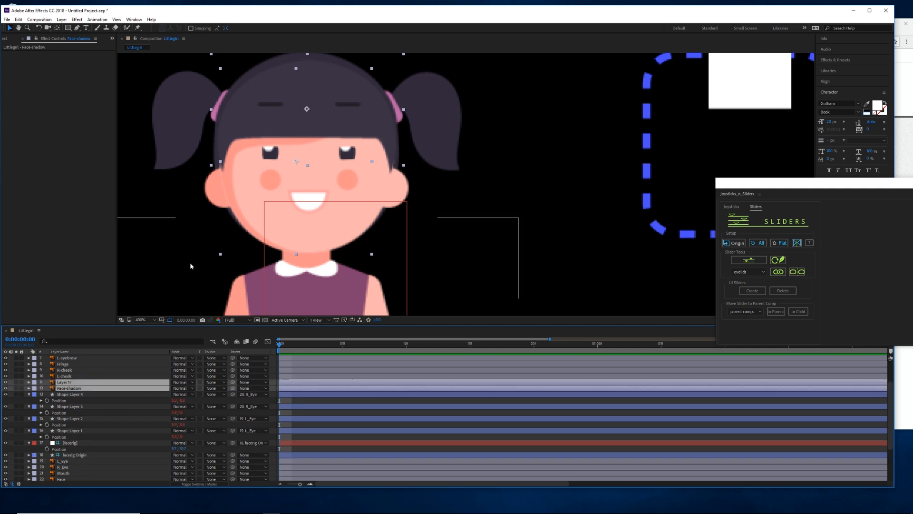
Test the new layer order by moving the Face joystick's handle down and to the left
key("comma")
left_click_drag(540, 236, 456, 236)
left_click_drag(520, 125, 505, 140)
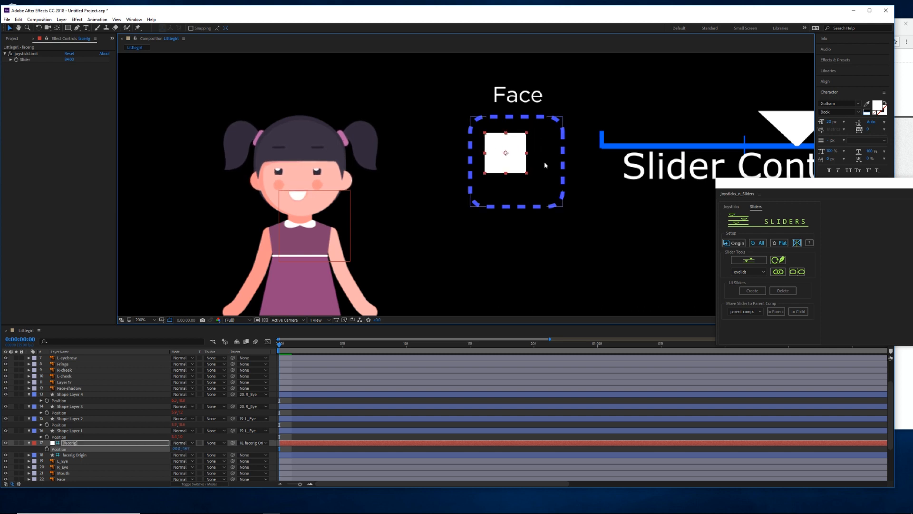
left_click_drag(547, 165, 475, 166)
Return the eyelid slider's handle and the Face joystick's handle close to their centre positions
left_click_drag(714, 127, 622, 140)
left_click_drag(517, 155, 562, 138)
mouse_move(489, 140)
left_mouse_down()
mouse_move(501, 148)
mouse_move(494, 158)
mouse_move(474, 138)
mouse_move(502, 149)
left_mouse_up()
mouse_move(572, 151)
left_mouse_down()
mouse_move(526, 157)
mouse_move(666, 152)
mouse_move(553, 154)
mouse_move(572, 156)
left_mouse_up()
scroll(554, 153, "down", 1)
scroll(477, 168, "up", 1)
scroll(426, 175, "left", 3)
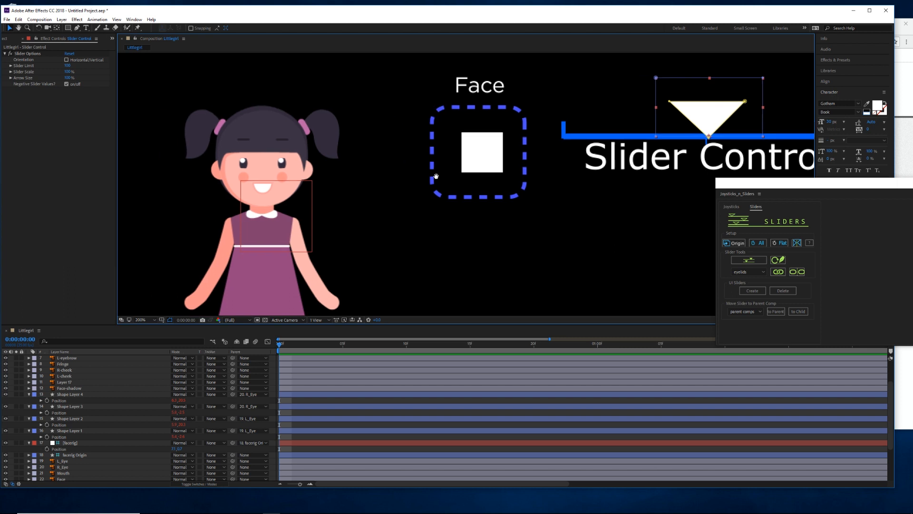
mouse_move(513, 170)
left_mouse_down()
mouse_move(509, 159)
mouse_move(507, 167)
left_mouse_up()
scroll(538, 202, "right", 2)
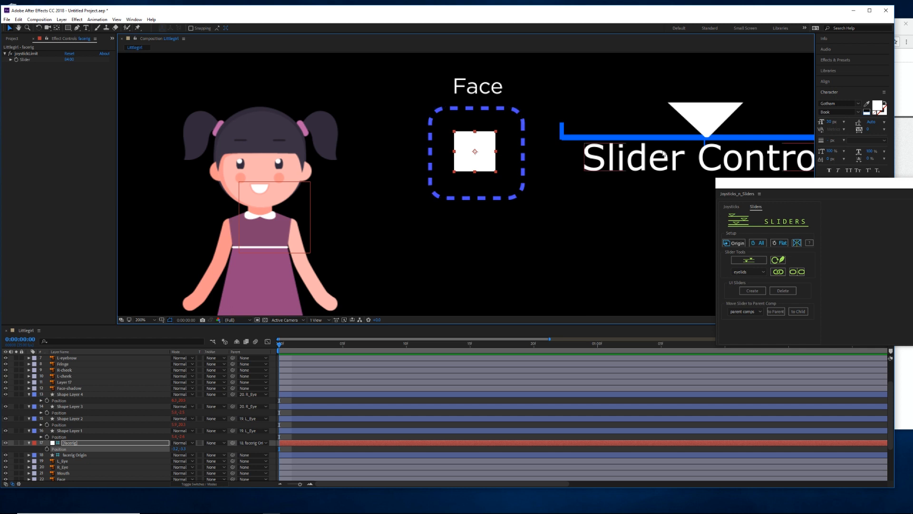
scroll(451, 253, "left", 5)
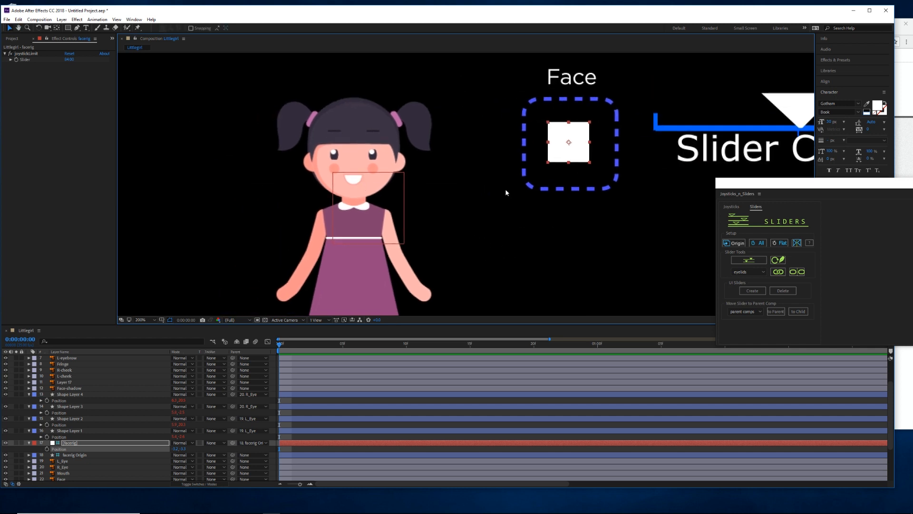
Collapse the animated properties of the four eyelid shape layers and the L-Ear layer
scroll(505, 189, "up", 3)
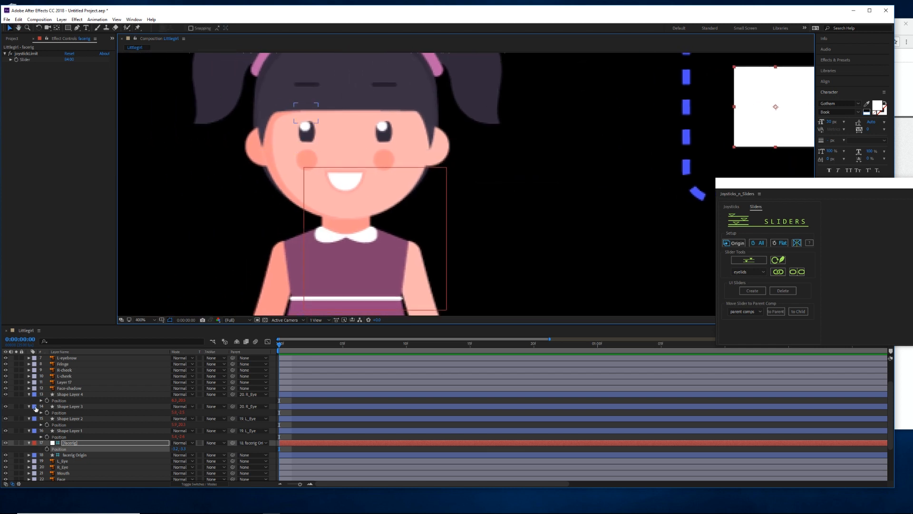
left_click(62, 396, "shift")
key("u")
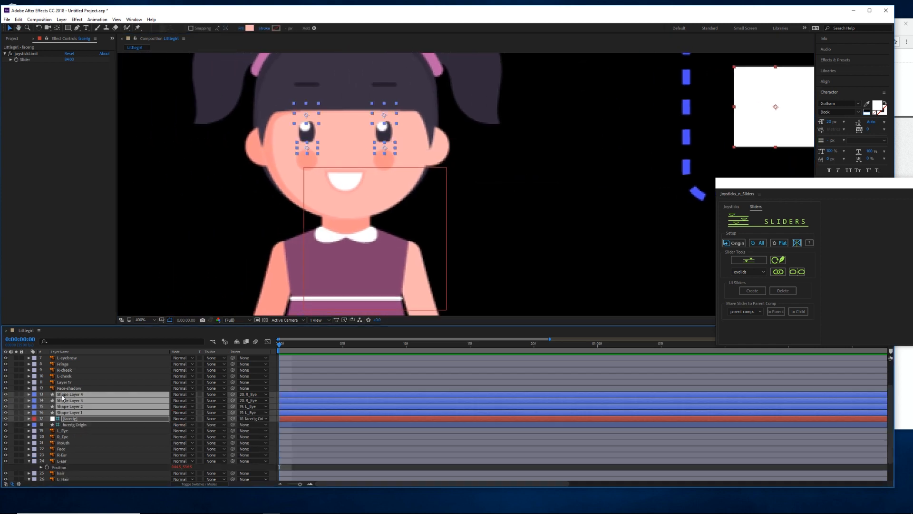
left_click(67, 463)
key("u")
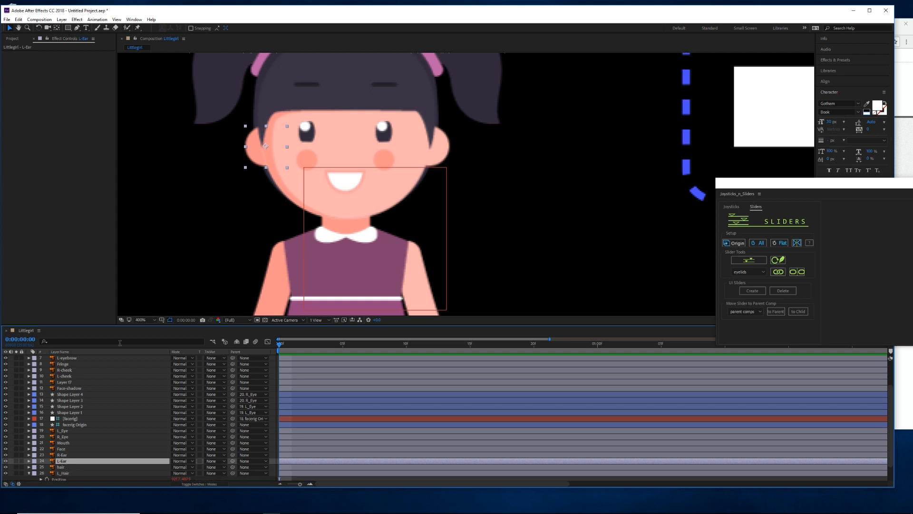
Create an editable shape layer from the Mouth vector layer
left_click(110, 442)
key("period")
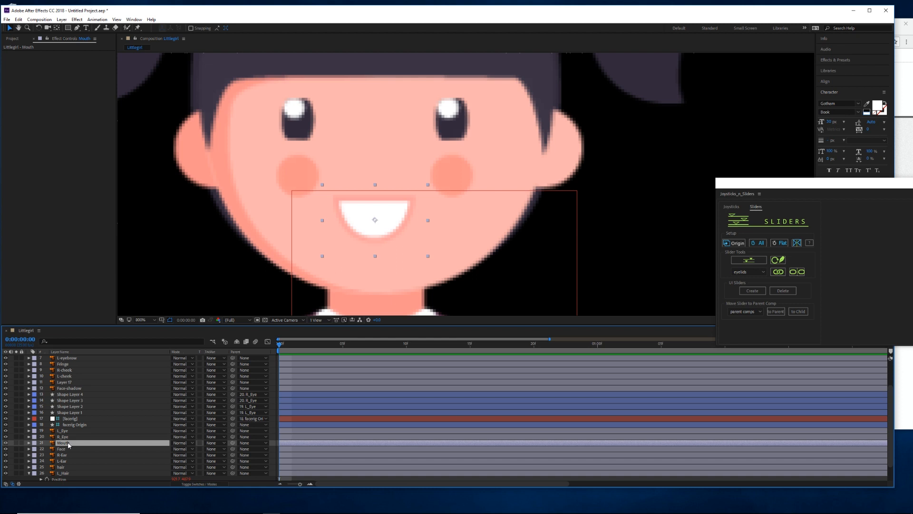
right_click(69, 445)
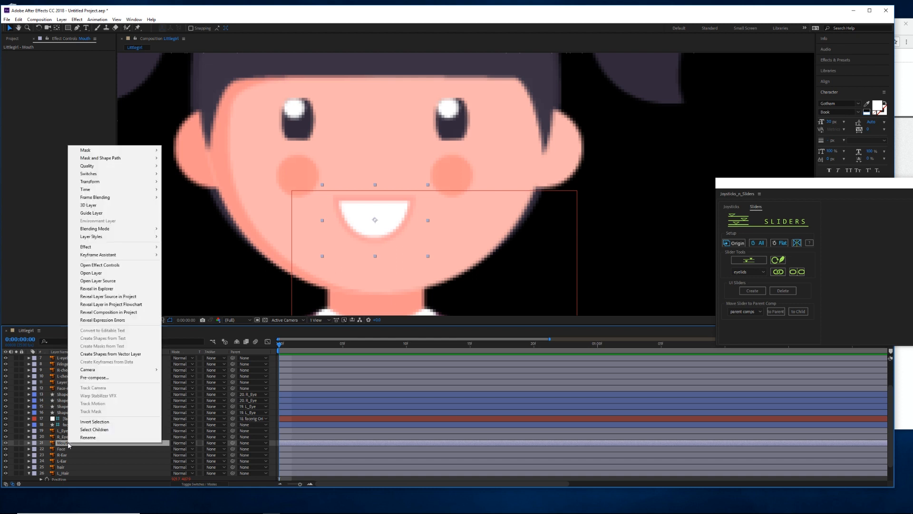
left_click(119, 355)
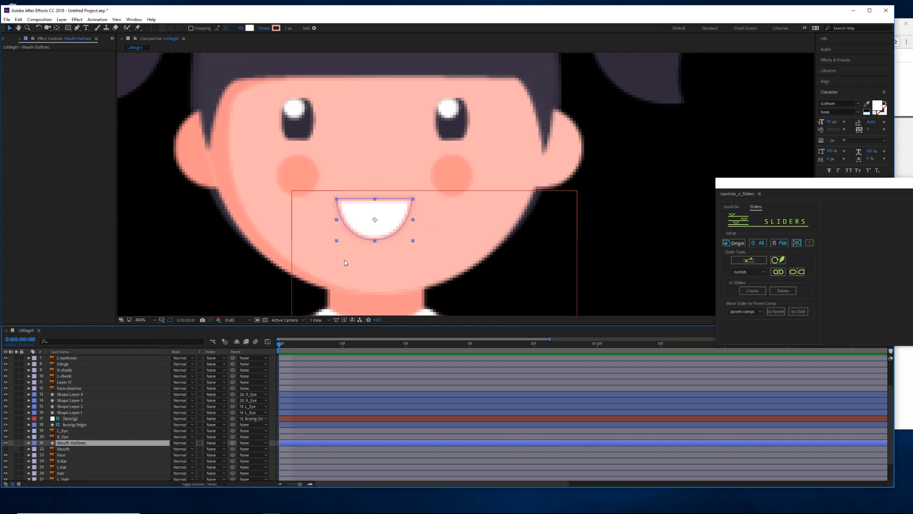
Try to pull down the bottom vertex of the Mouth Outlines path with the Pen tool, and undo the edits
scroll(392, 223, "down", 4)
scroll(388, 222, "up", 4)
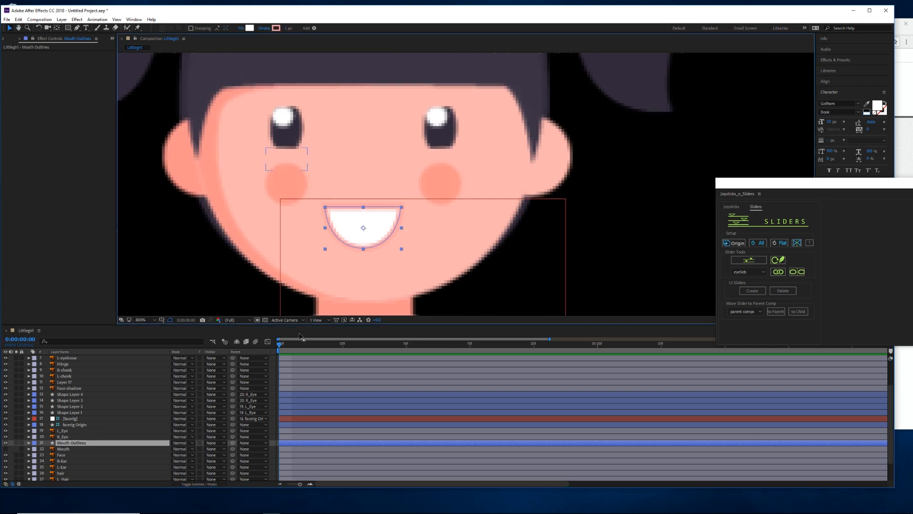
scroll(307, 271, "up", 1)
left_click_drag(307, 272, 394, 201)
left_click(77, 28)
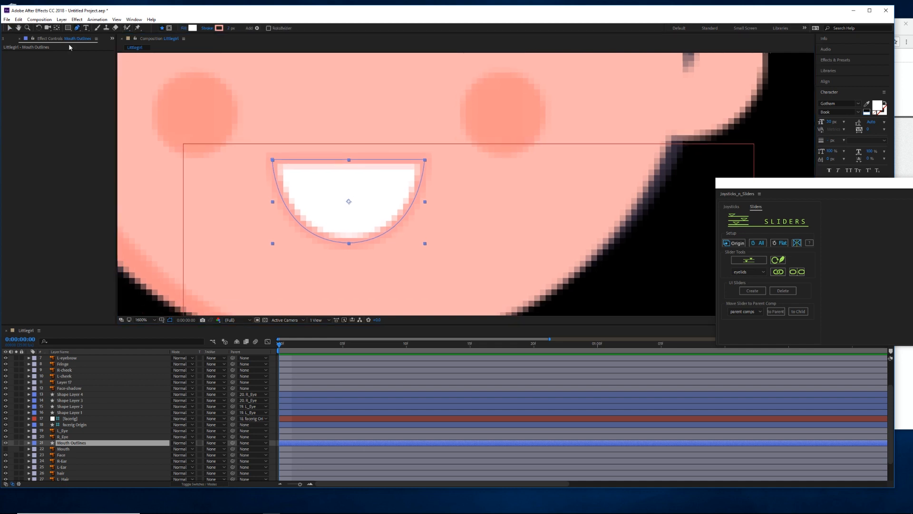
left_click(273, 161)
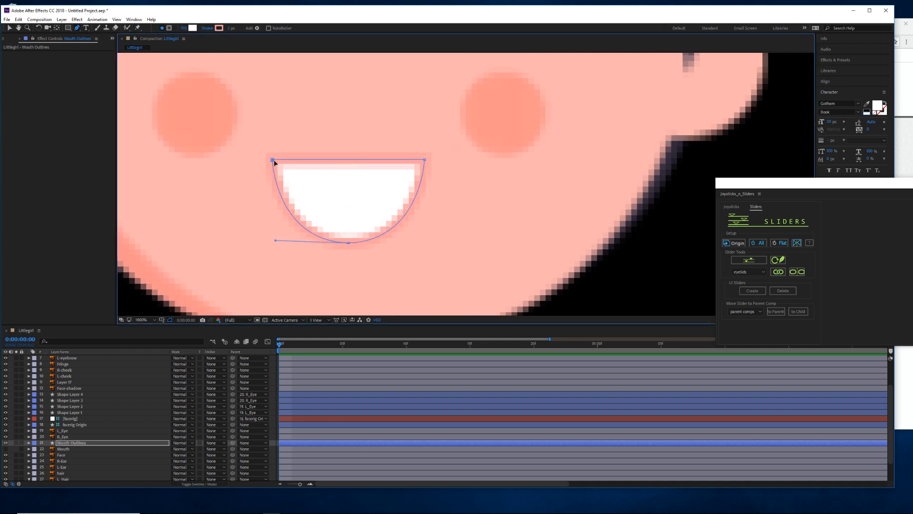
left_click_drag(346, 243, 324, 254)
key("ctrl+z")
left_click_drag(348, 243, 331, 255)
key("ctrl+z")
Clean up the mouth outline's bottom with Delete Vertex and curve it with symmetrical horizontal handles using Convert Vertex
left_click_drag(77, 28, 97, 42)
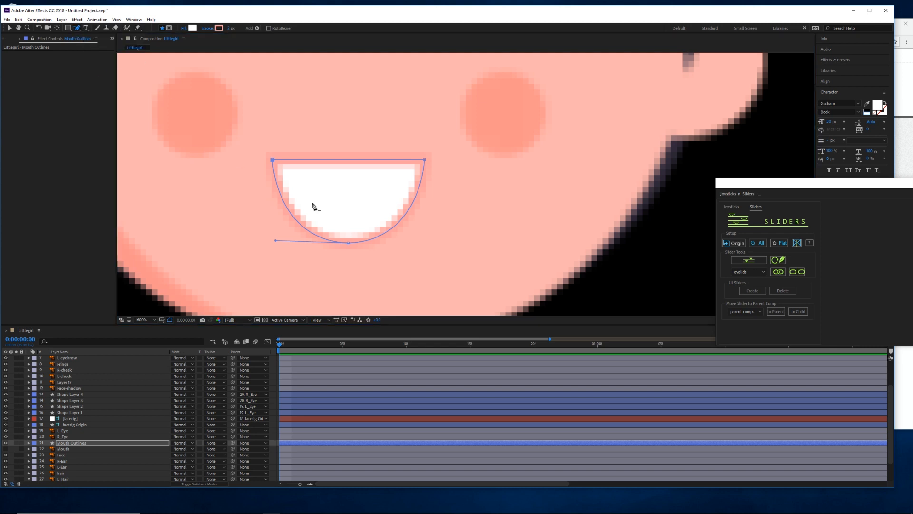
left_click(348, 243)
left_click(349, 243)
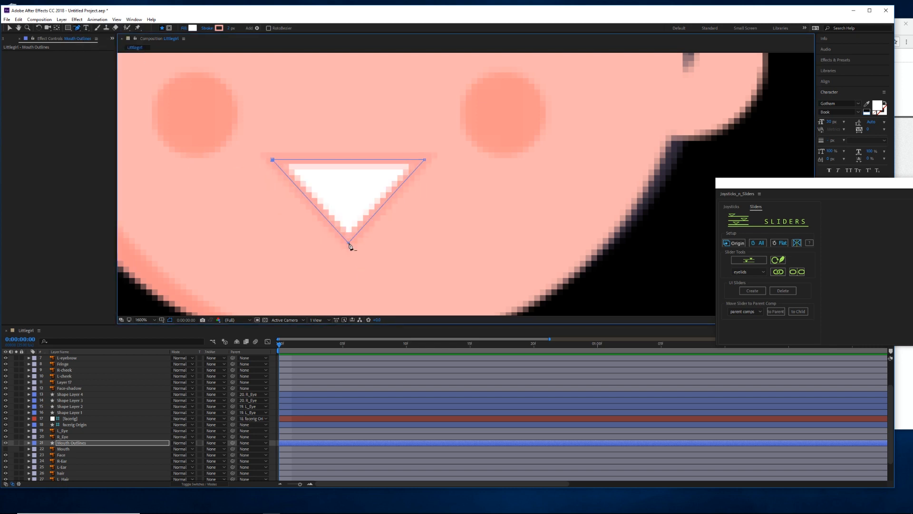
left_click_drag(77, 29, 110, 50)
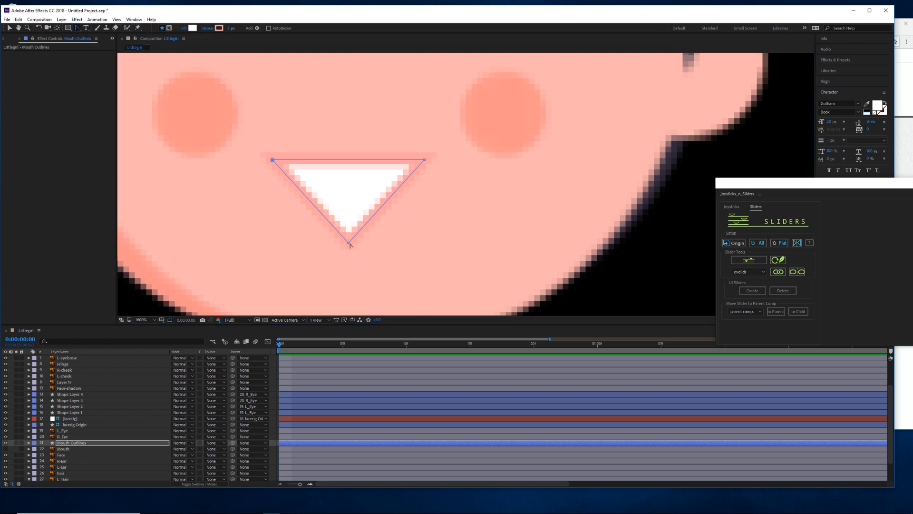
left_click_drag(348, 243, 417, 244)
scroll(419, 244, "down", 1)
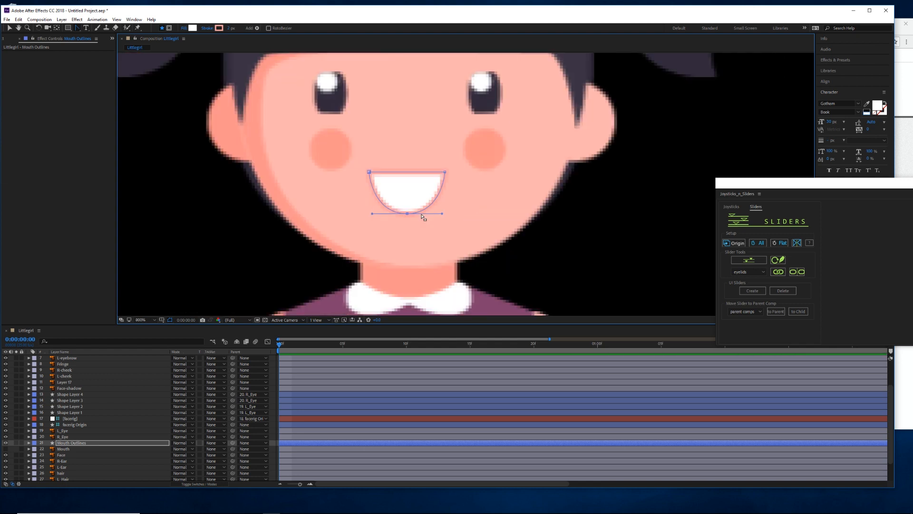
key("v")
left_click(63, 449)
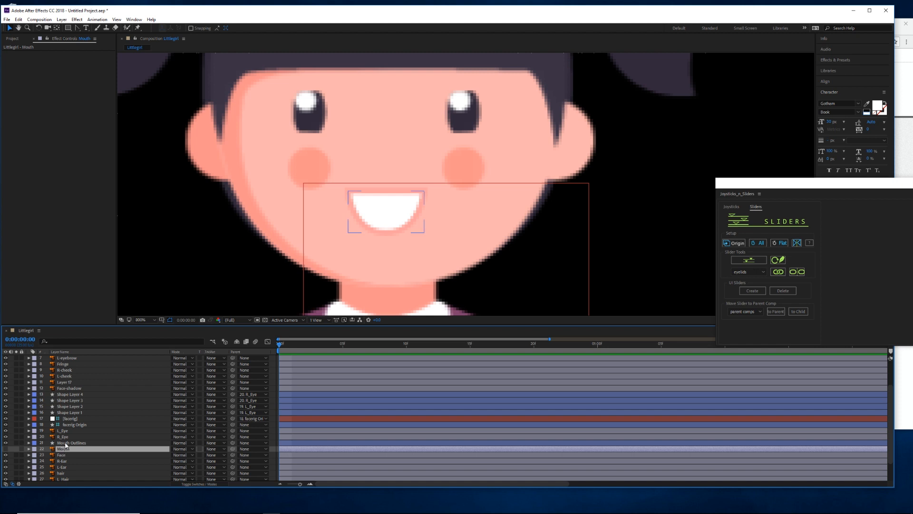
right_click(66, 449)
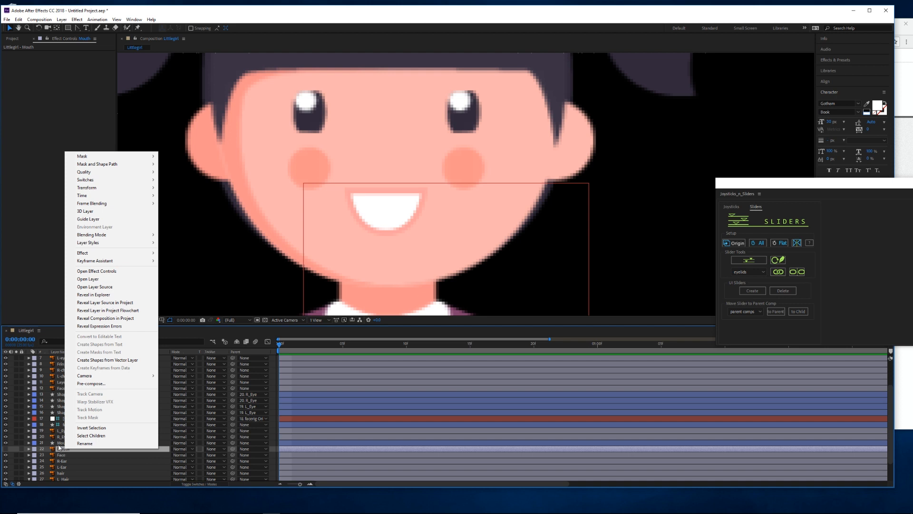
left_click(60, 444)
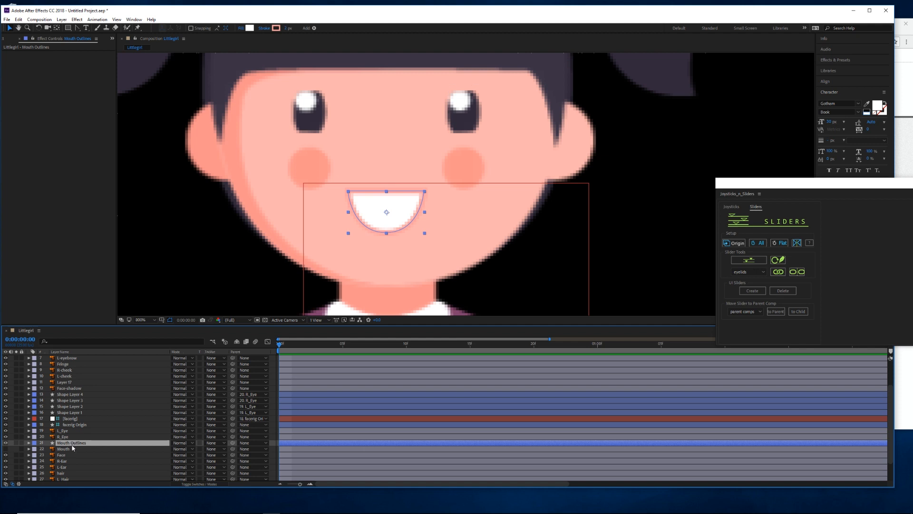
scroll(394, 235, "up", 1)
left_click_drag(377, 229, 408, 221)
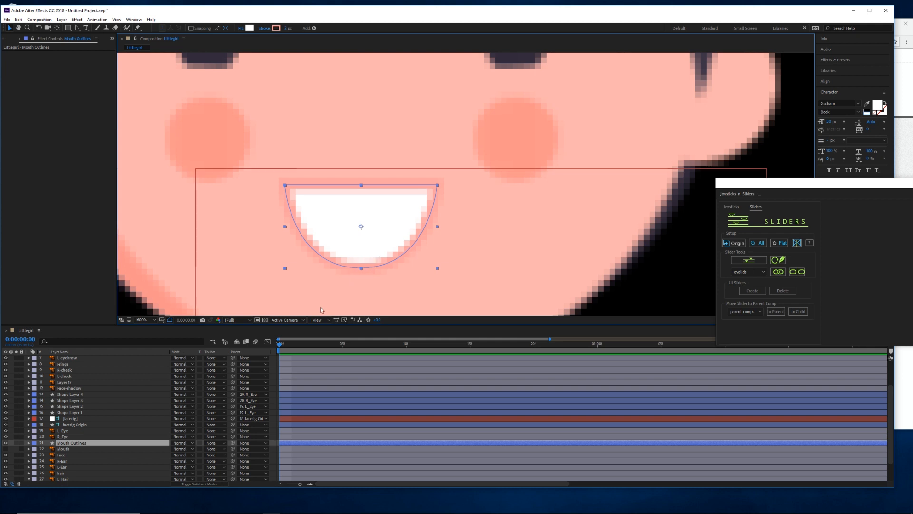
left_click(70, 448)
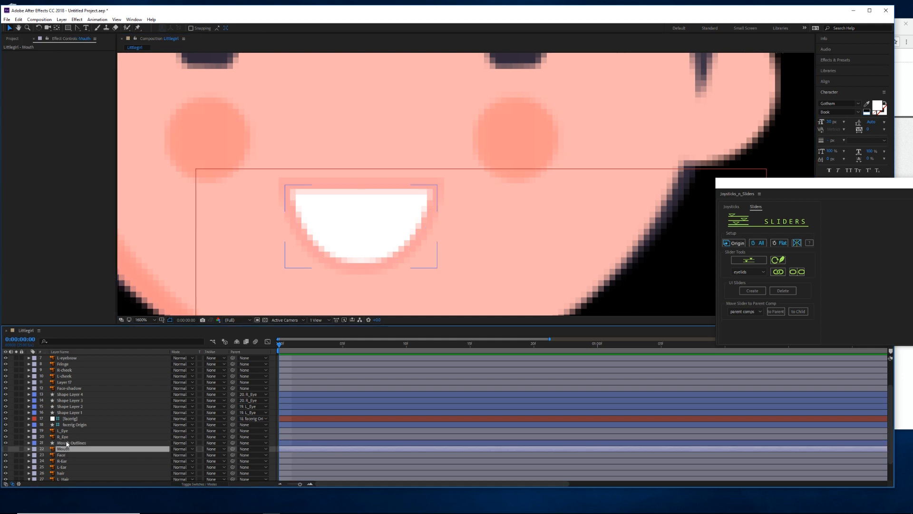
left_click(66, 443)
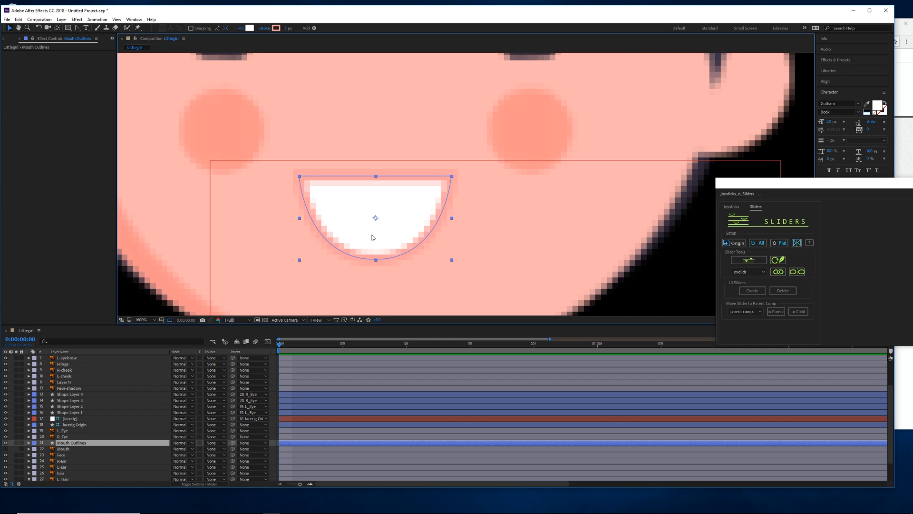
scroll(373, 237, "down", 4)
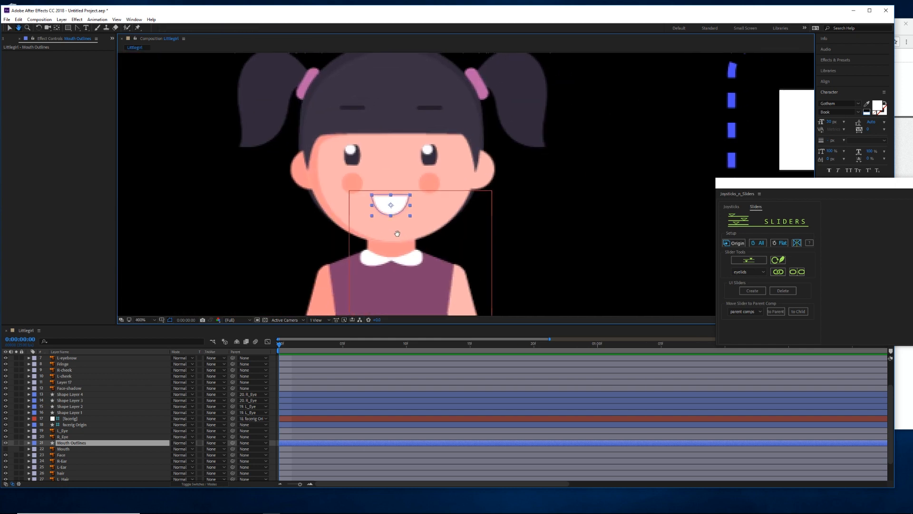
left_click_drag(397, 233, 386, 235)
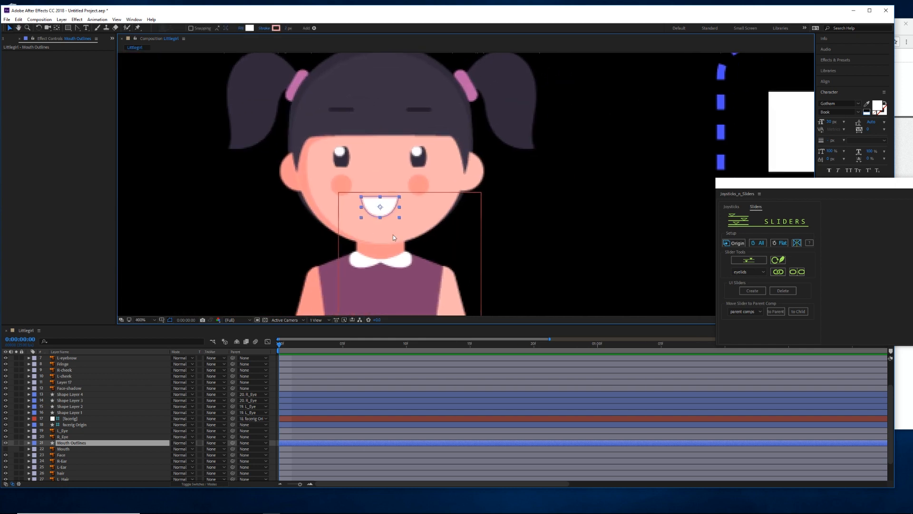
left_click_drag(491, 209, 394, 213)
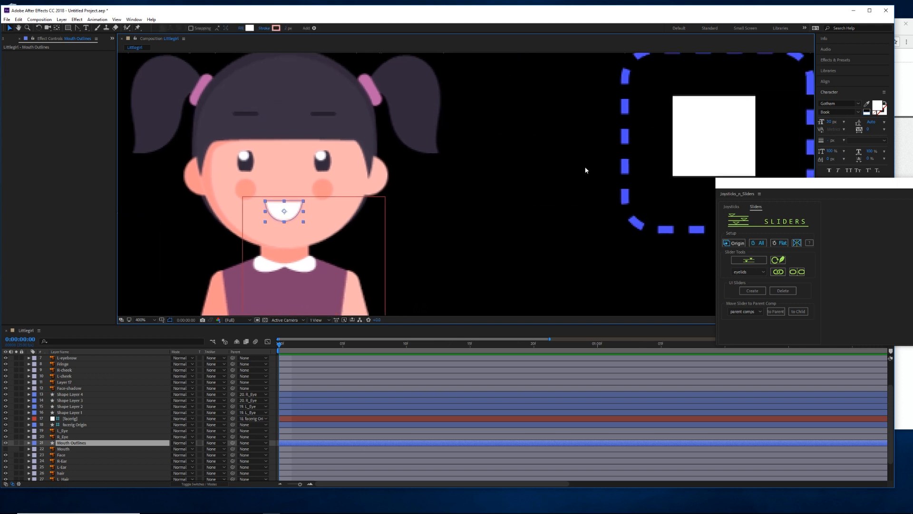
Expand the Mouth Outlines layer down to Group 1 and Path 1 to expose its Path property
left_click_drag(382, 194, 438, 193)
scroll(399, 209, "up", 1)
left_click_drag(363, 215, 506, 197)
scroll(442, 214, "up", 1)
left_click_drag(380, 232, 435, 215)
left_click(89, 445)
left_click(29, 443)
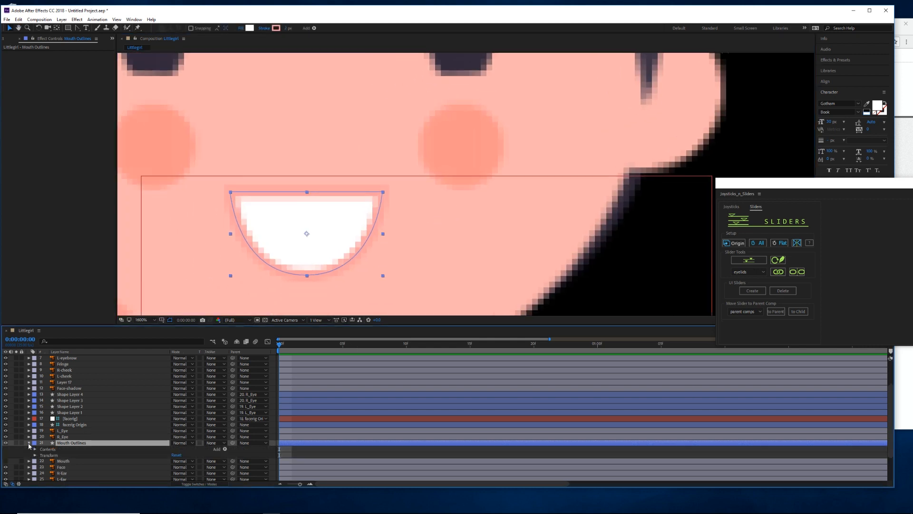
left_click(34, 449)
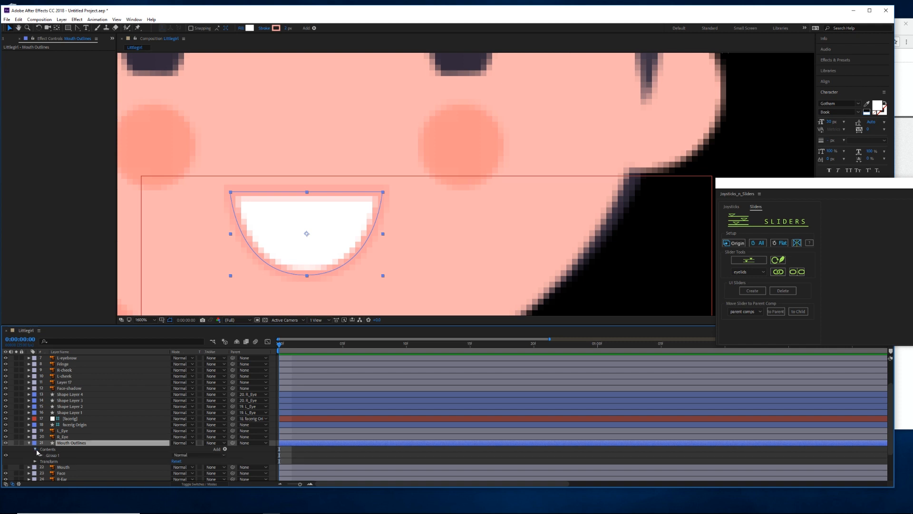
left_click(41, 455)
scroll(49, 454, "down", 1)
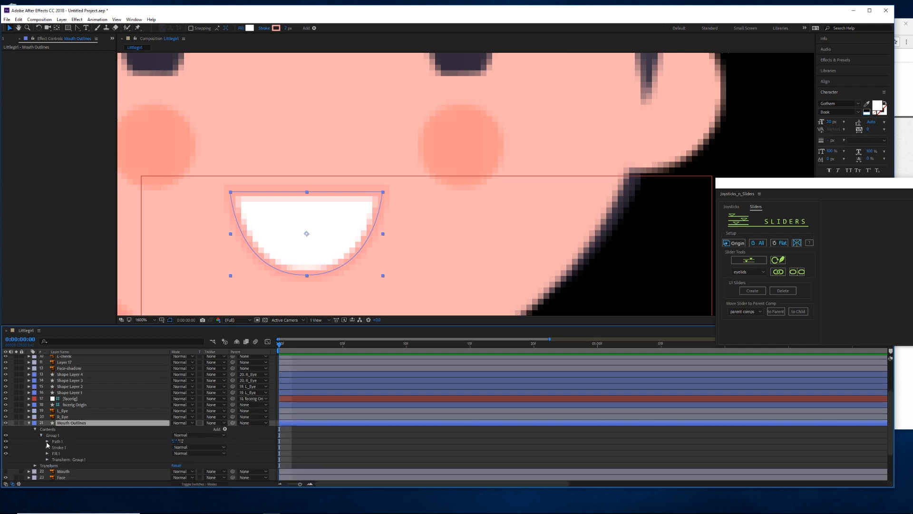
left_click(47, 441)
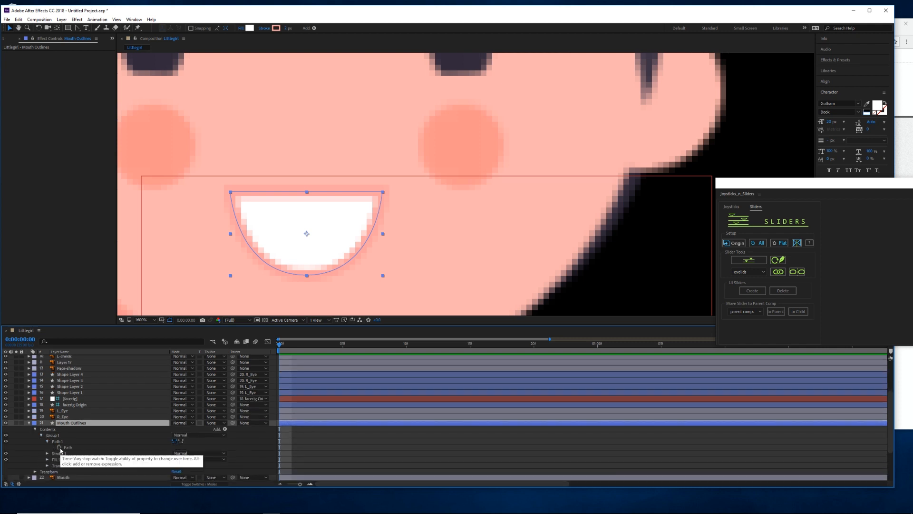
Enable keyframing on the Mouth Outlines path at frame 0 and add an origin keyframe of the open mouth at frame 1
left_click(59, 447)
scroll(418, 228, "down", 1)
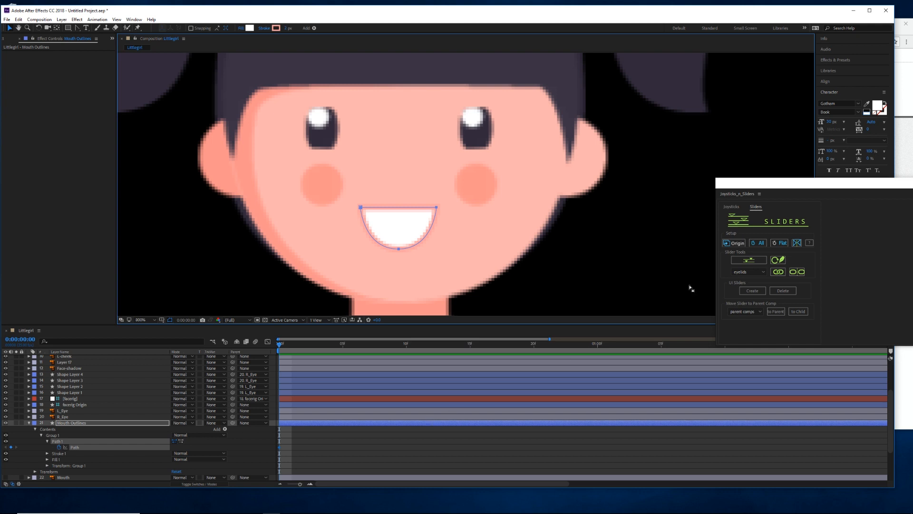
left_click_drag(749, 185, 650, 95)
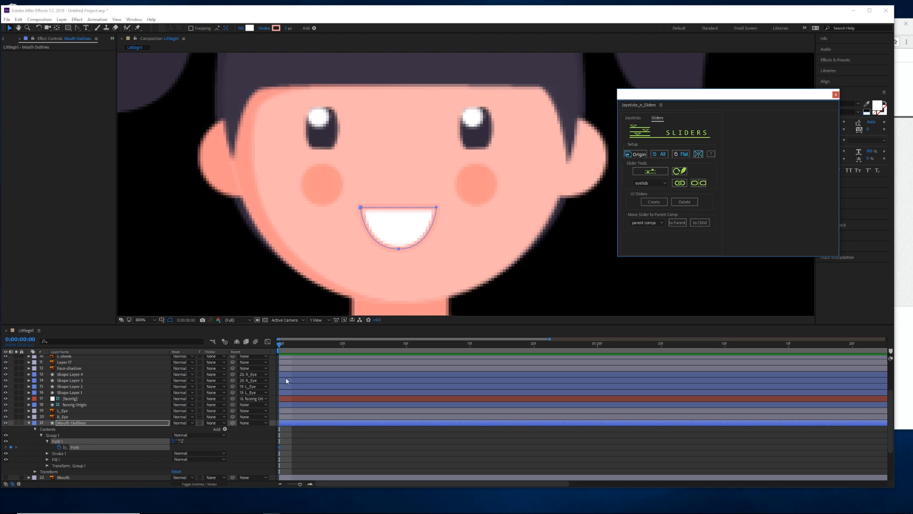
key("Page_Down")
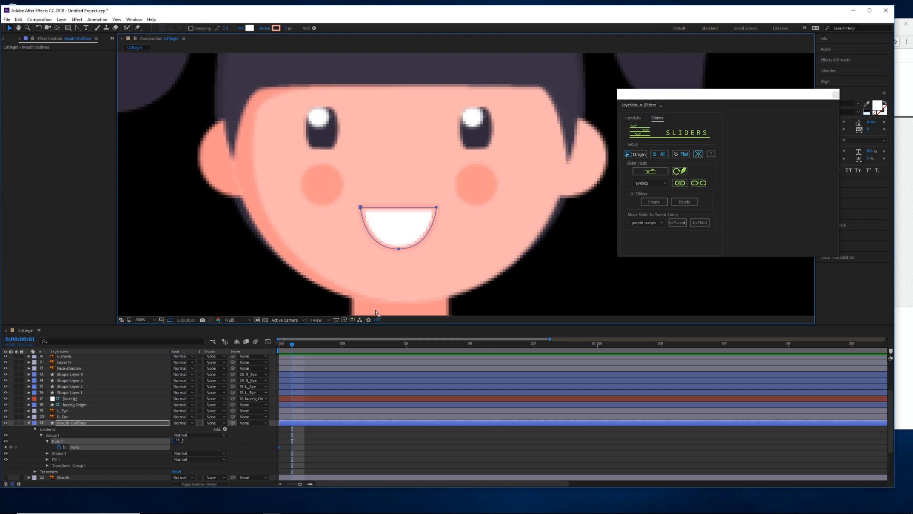
left_click(635, 155)
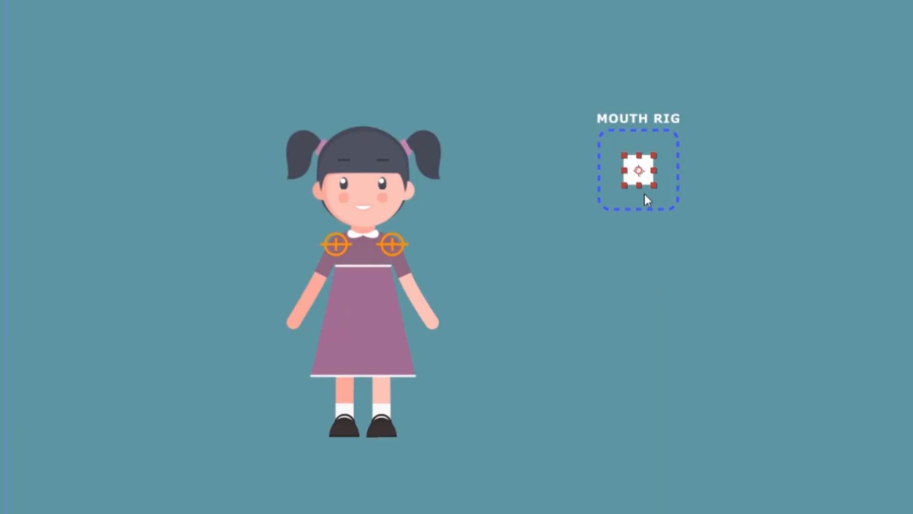
left_click_drag(649, 179, 716, 167)
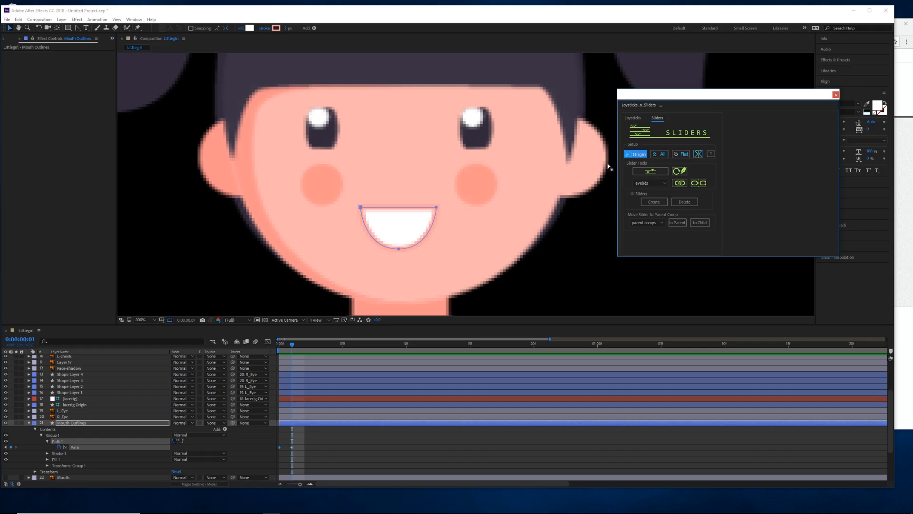
Close the mouth at frame 0 by raising the path's bottom vertex to just below its upper edge
left_click_drag(292, 346, 279, 348)
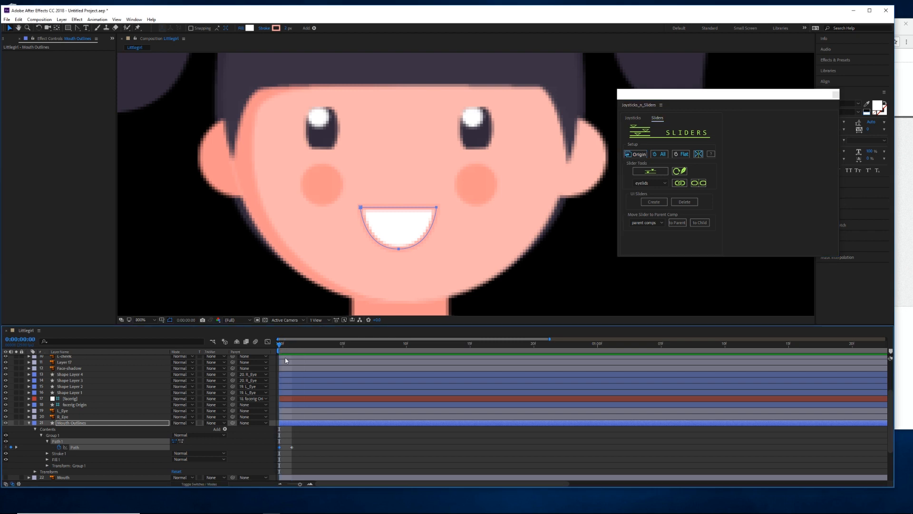
left_click(399, 248)
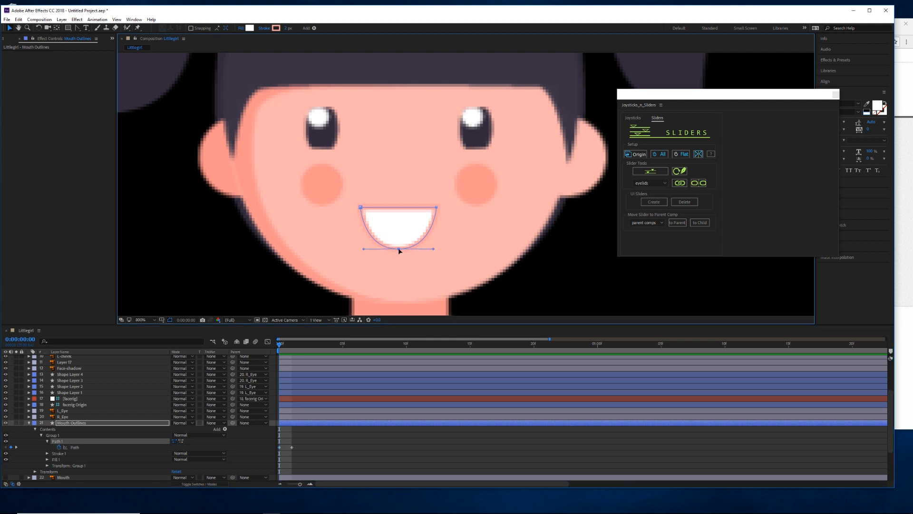
left_click_drag(399, 251, 403, 212)
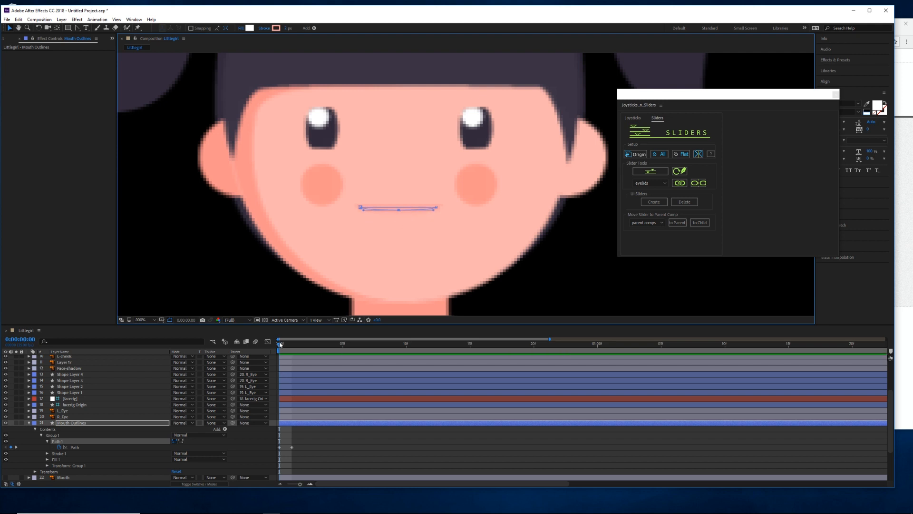
Add an origin keyframe of the closed mouth at frame 2 and shift its bottom vertex slightly to the right
left_click_drag(280, 346, 303, 346)
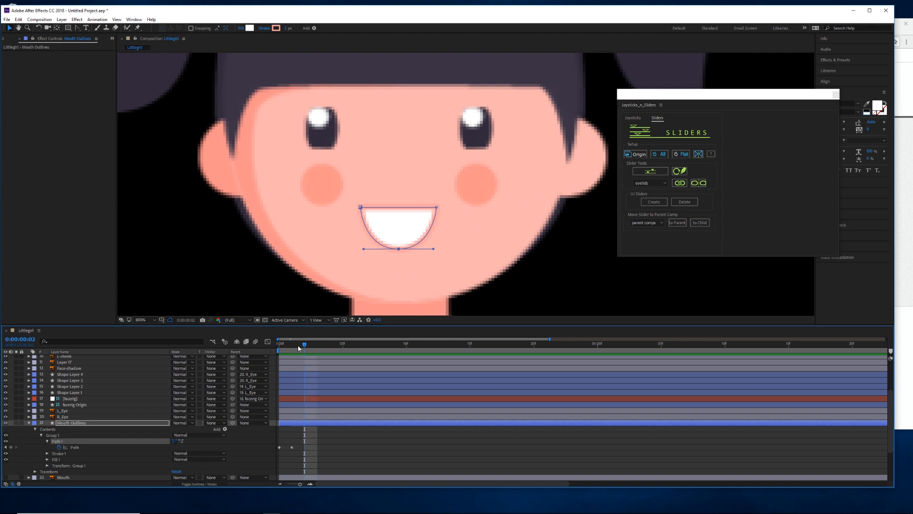
left_click(635, 155)
left_click(635, 155)
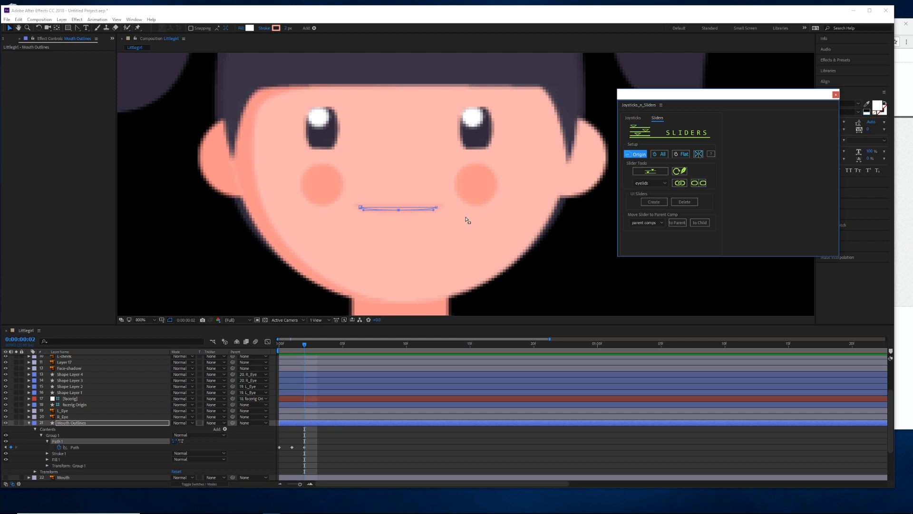
key("period")
mouse_move(304, 344)
left_mouse_down()
mouse_move(269, 353)
mouse_move(299, 346)
left_mouse_up()
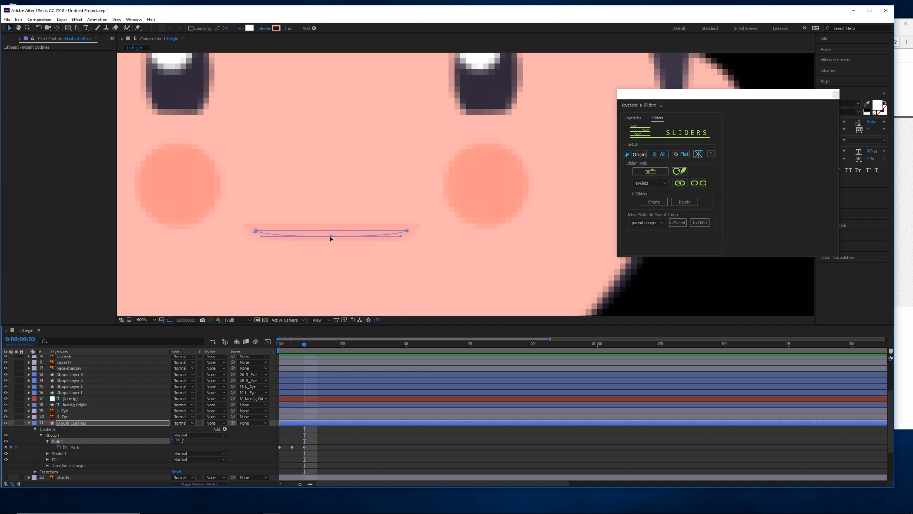
left_click_drag(331, 238, 346, 237)
key("comma")
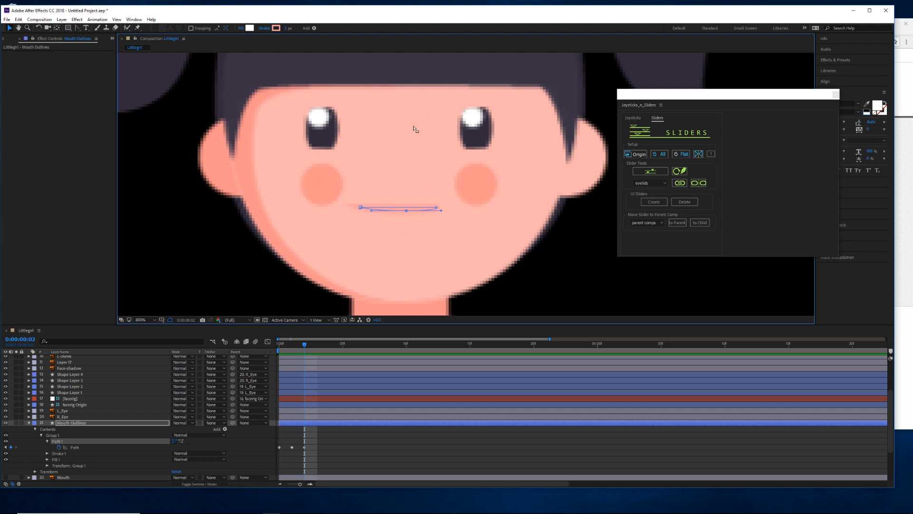
Fine-tune the closed mouth's bottom vertex at frame 2, bringing it back near the centre of the mouth
left_click_drag(484, 185, 392, 226)
key("comma")
key("comma")
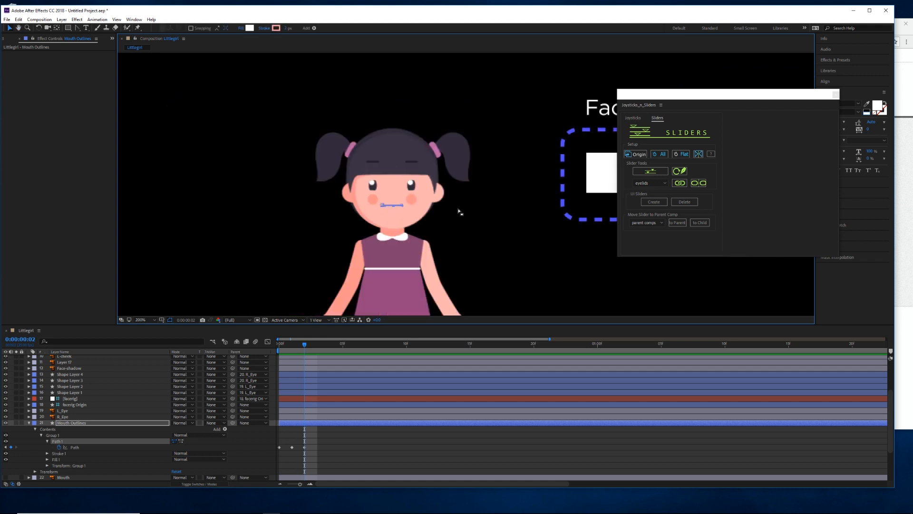
left_click_drag(459, 211, 387, 212)
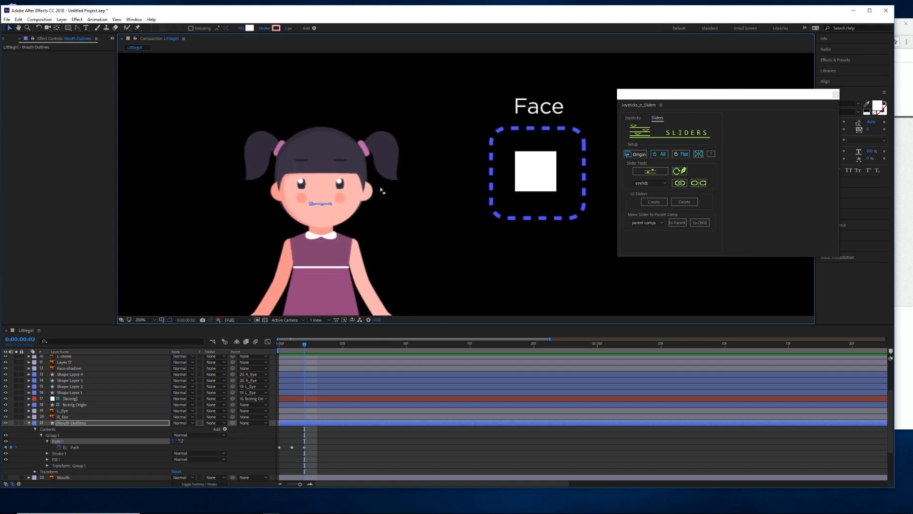
scroll(345, 216, "up", 1)
left_click_drag(286, 211, 459, 205)
scroll(384, 234, "up", 1)
left_click_drag(384, 234, 472, 213)
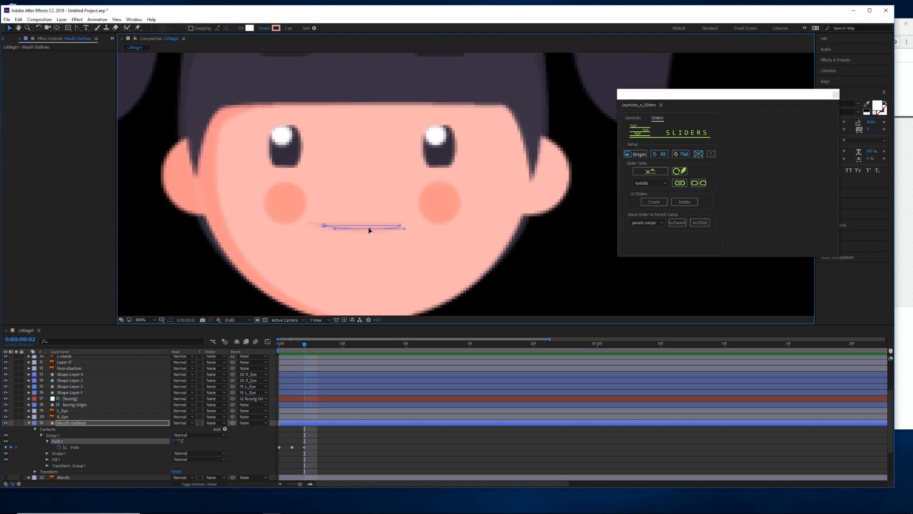
left_click_drag(370, 229, 371, 229)
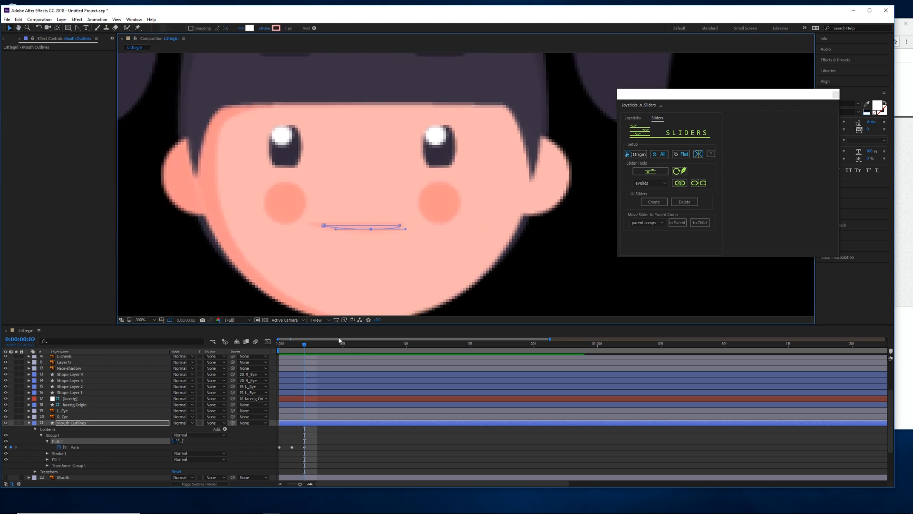
mouse_move(305, 345)
left_mouse_down()
mouse_move(279, 346)
mouse_move(305, 346)
left_mouse_up()
left_click_drag(372, 231, 366, 231)
scroll(366, 230, "down", 2)
scroll(317, 246, "up", 2)
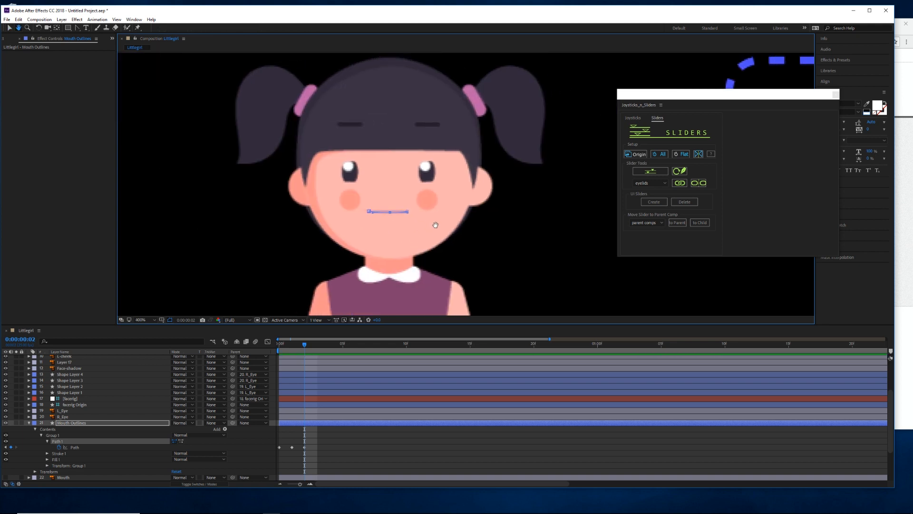
left_click_drag(314, 244, 316, 246)
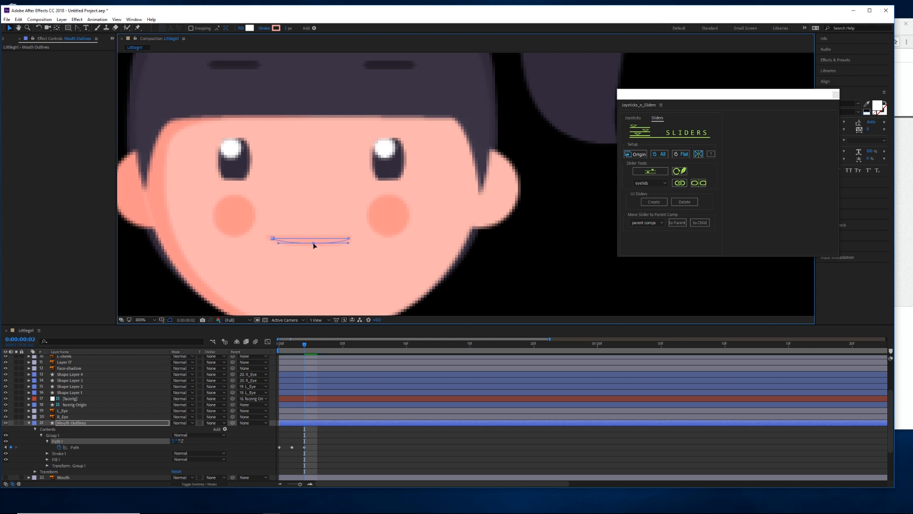
Create a new slider null named mouth from the keyed Mouth Outlines layer at frame 0
scroll(419, 247, "down", 2)
left_click_drag(304, 345, 279, 354)
left_click(301, 424)
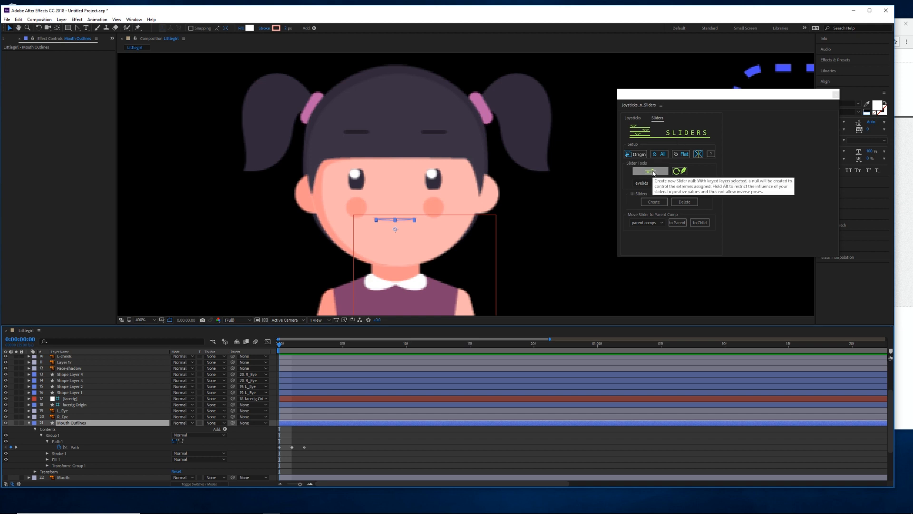
left_click(653, 172)
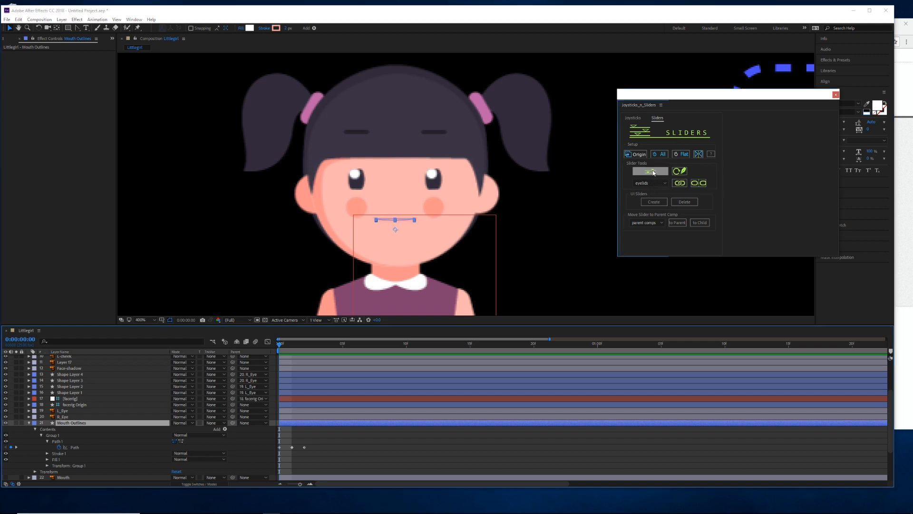
type("mouth")
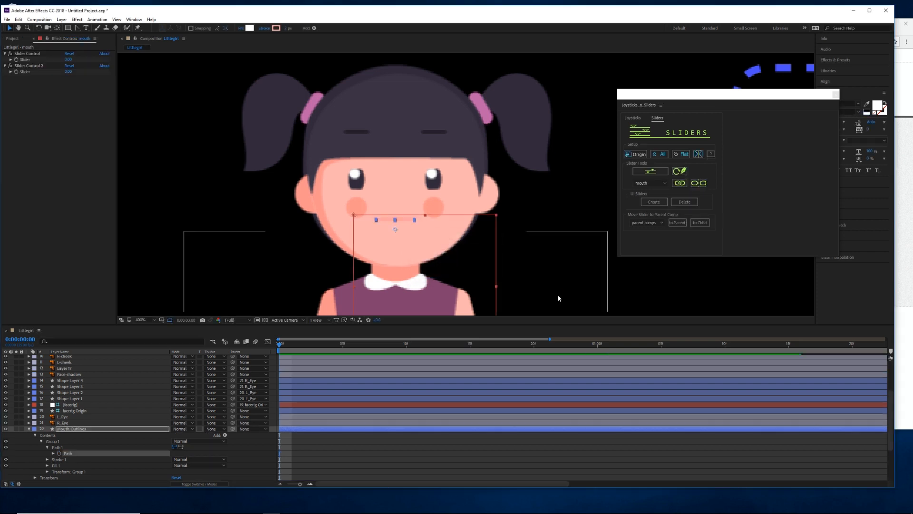
left_click(511, 217)
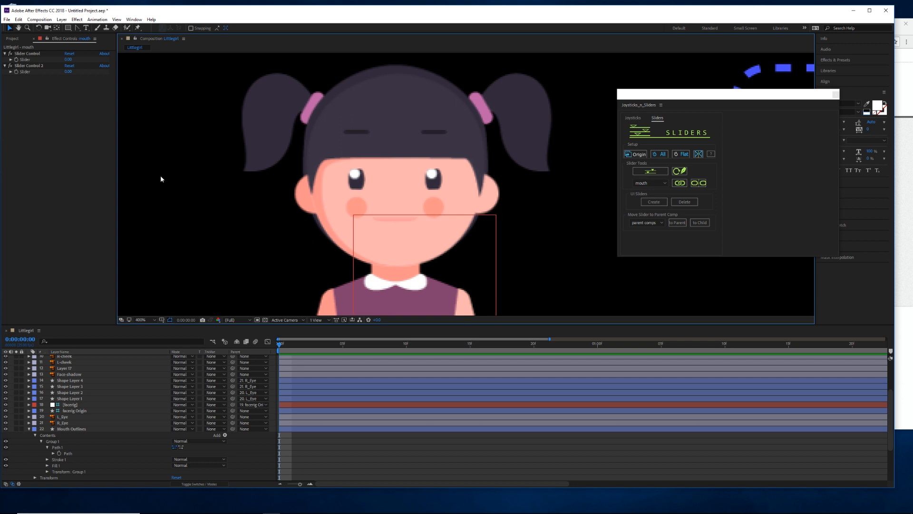
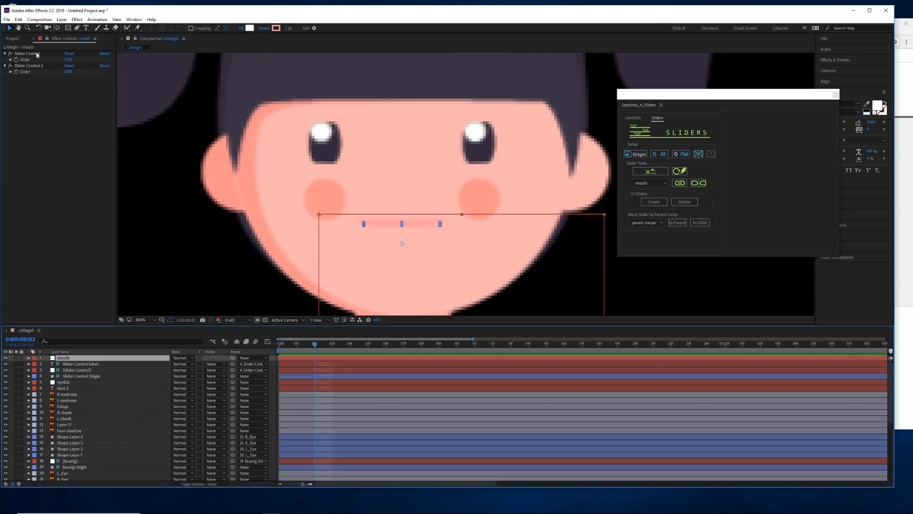
Reveal the mouth null's two slider controls in the timeline and select their keyframes at frame 0
left_click(18, 66)
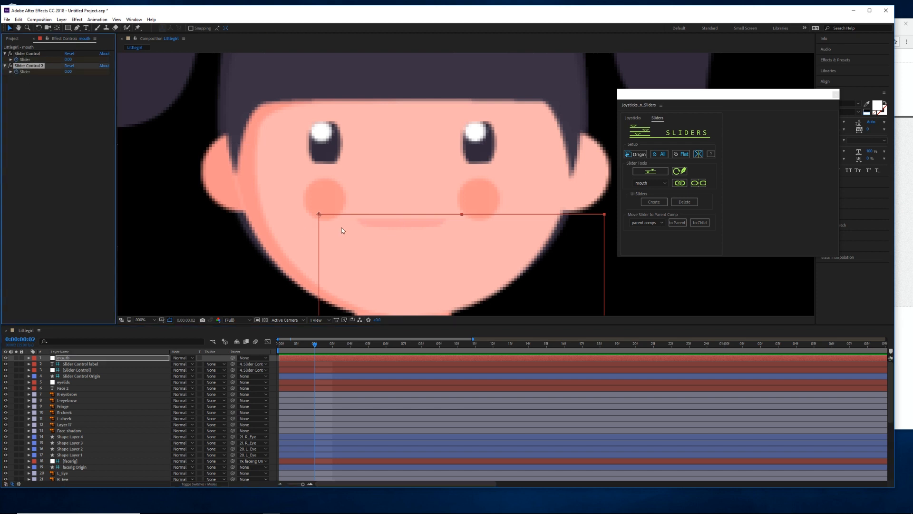
left_click(89, 359)
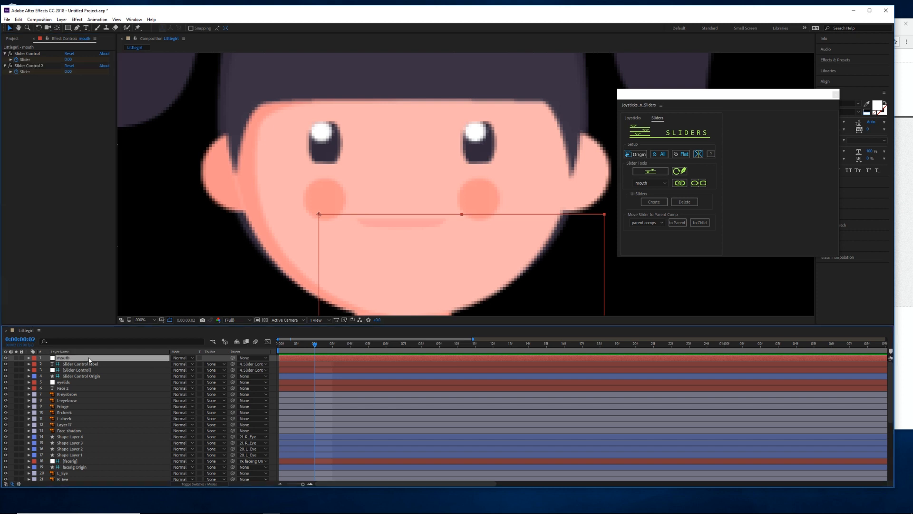
key("e")
left_click_drag(304, 373, 277, 383)
left_click(279, 345)
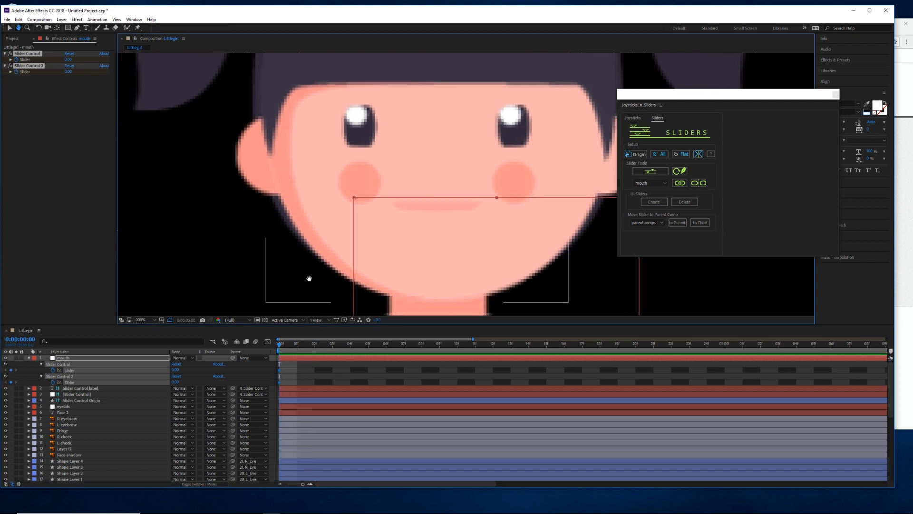
left_click(282, 344)
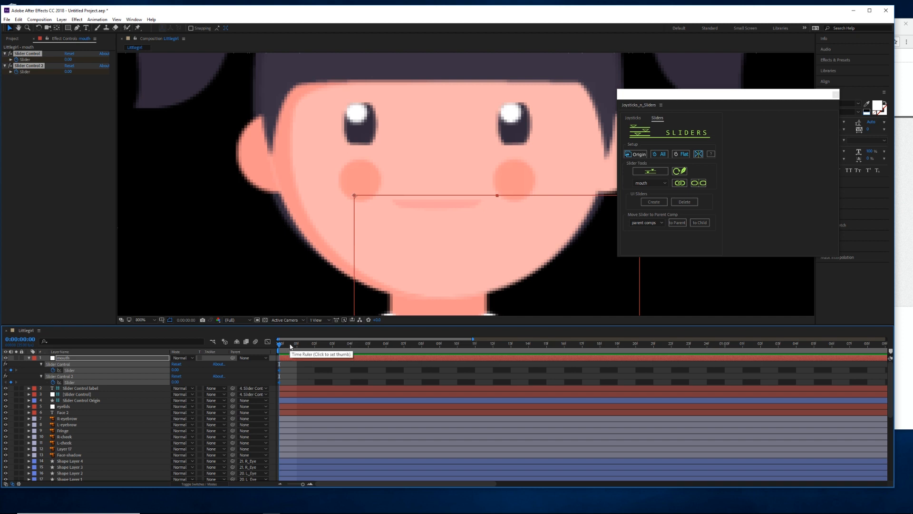
left_click(291, 346)
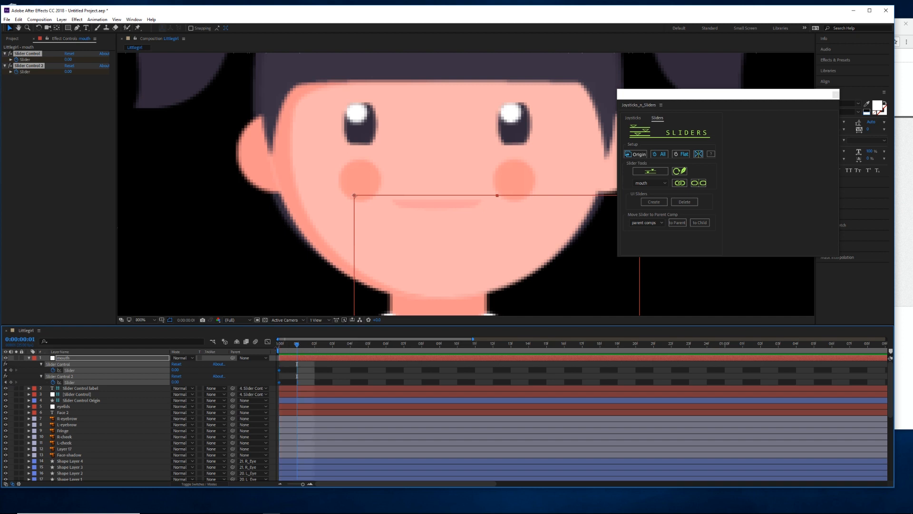
left_click(277, 346)
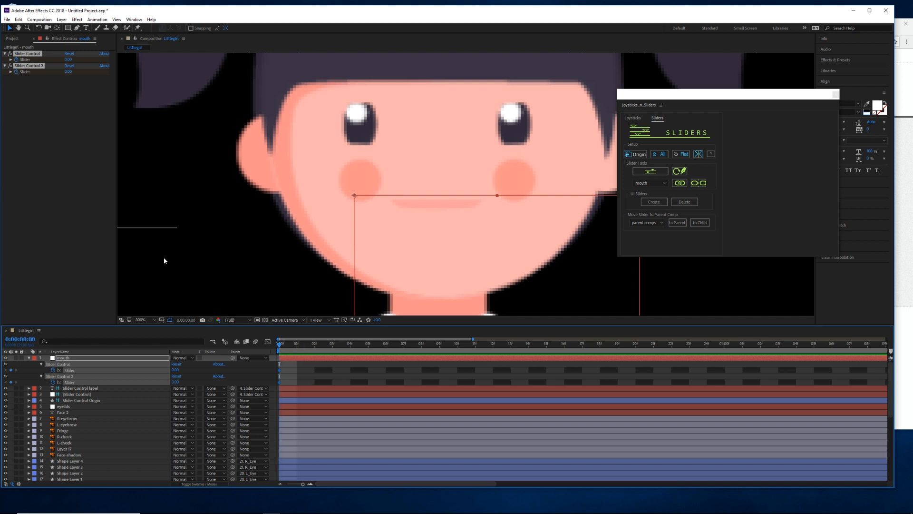
left_click(47, 182)
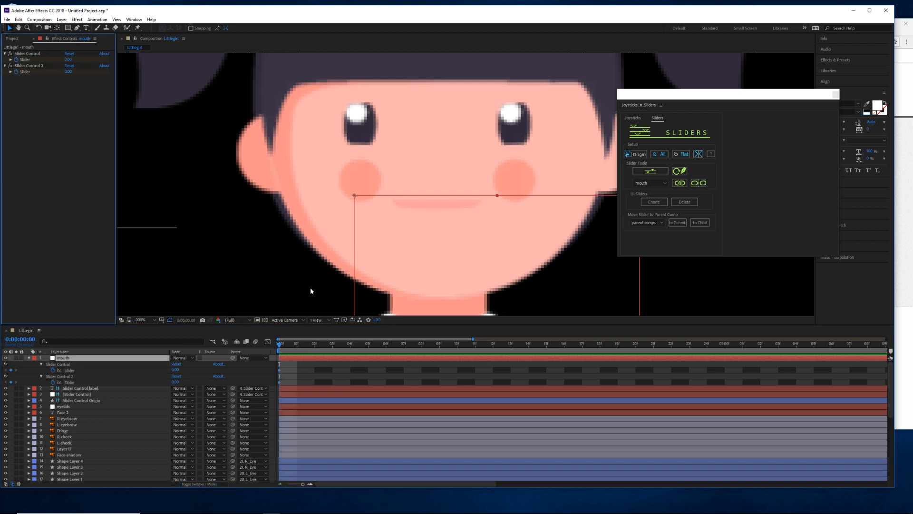
left_click(297, 360)
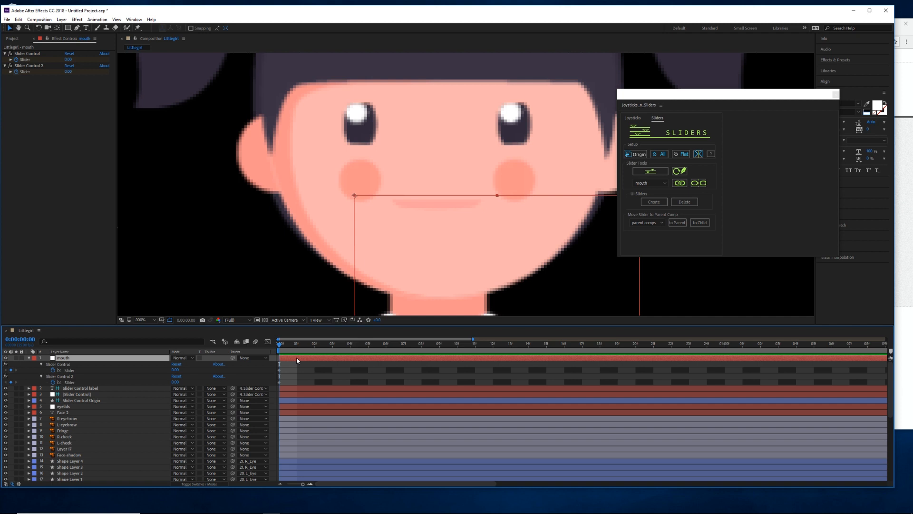
Set the mouth null's first Slider Control to 50 at frame 0 to half-open the mouth
scroll(452, 228, "down", 5)
scroll(451, 229, "up", 3)
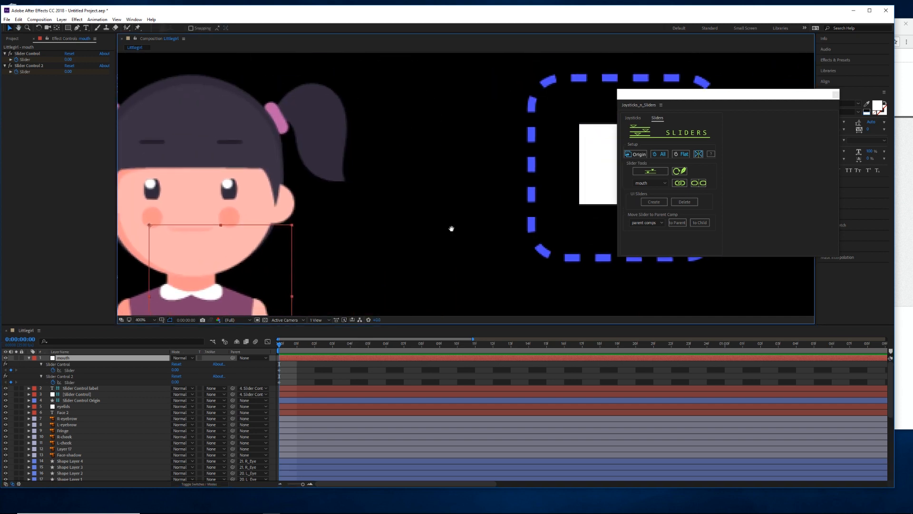
left_click_drag(451, 229, 366, 239)
left_click_drag(235, 213, 433, 177)
left_click(388, 180)
scroll(307, 217, "up", 1)
left_click_drag(281, 209, 458, 203)
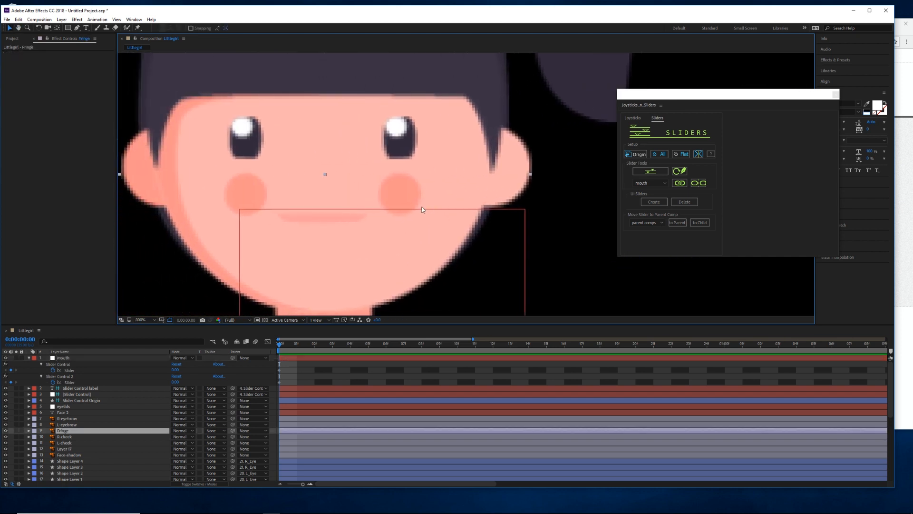
left_click_drag(349, 237, 391, 237)
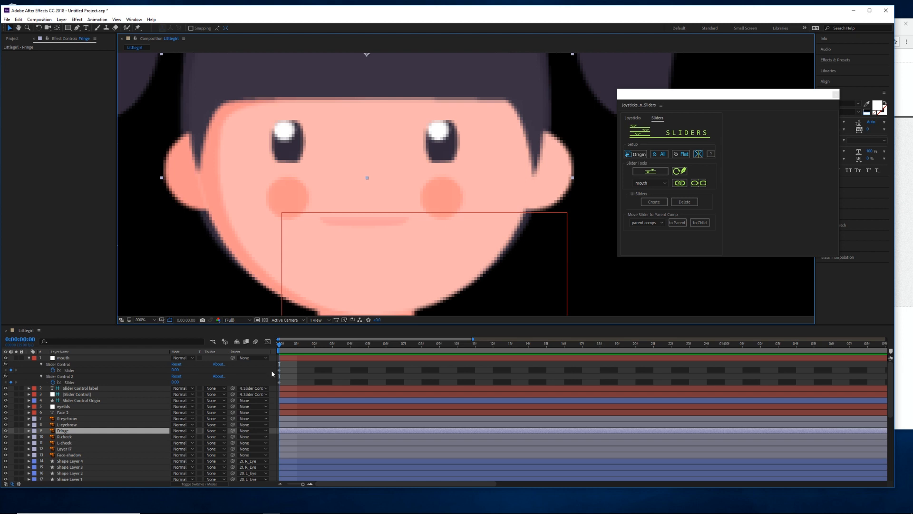
left_click(286, 357)
left_click(68, 59)
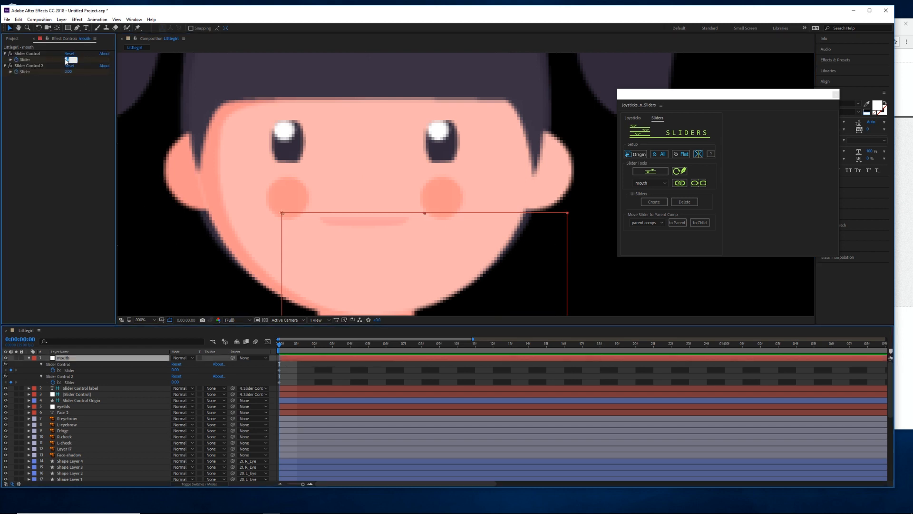
type("50")
key("Return")
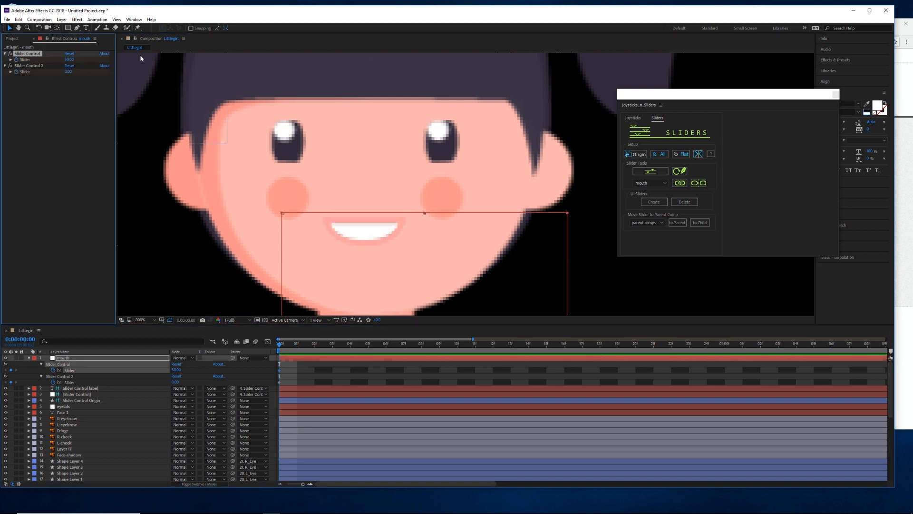
Add an origin keyframe for the mouth null at frame 1 and set its Slider Control 2 to 100
left_click_drag(279, 348, 297, 348)
left_click(636, 154)
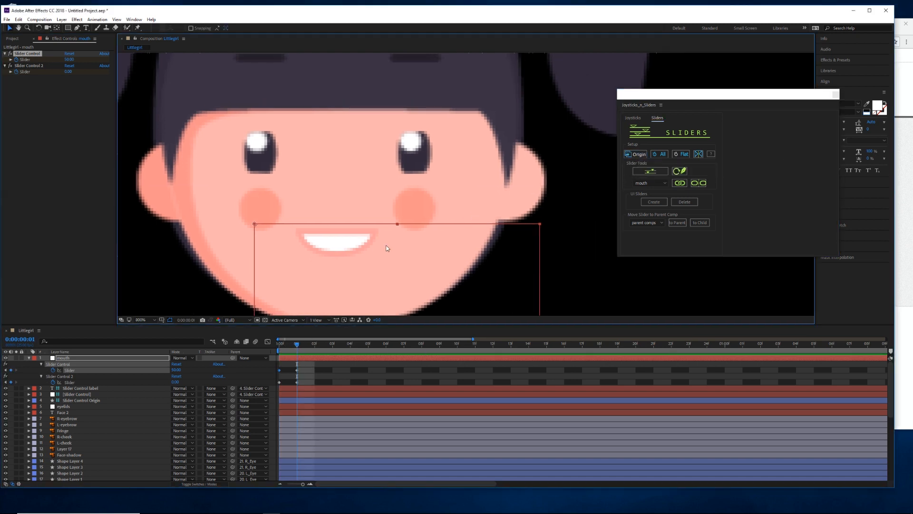
left_click(277, 348)
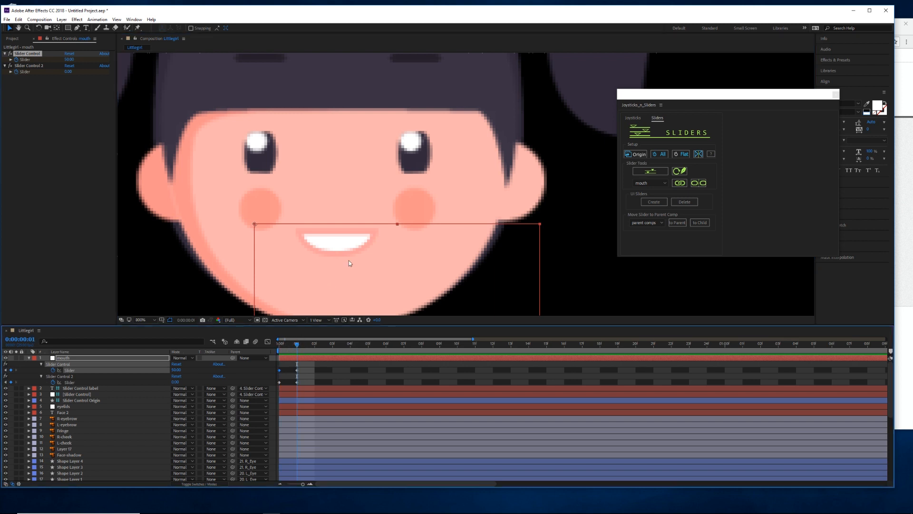
left_click_drag(349, 260, 348, 270)
left_click(69, 72)
type("100")
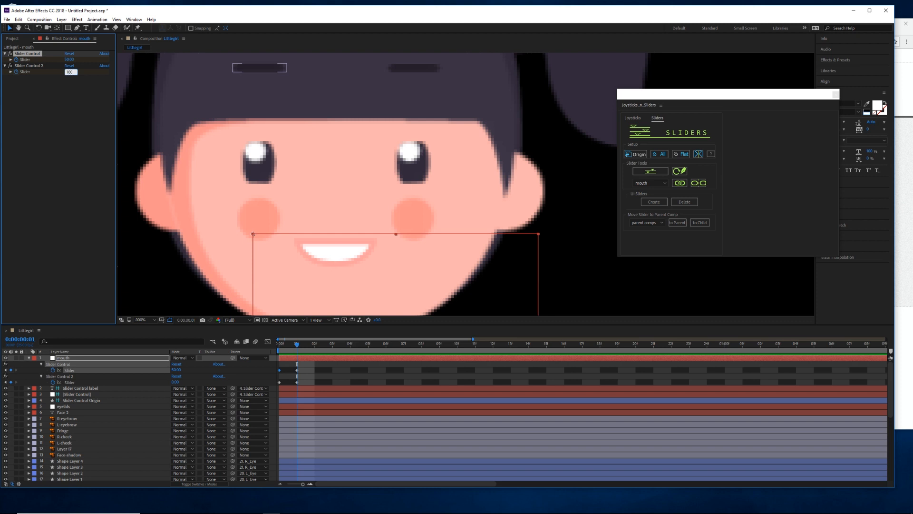
key("Return")
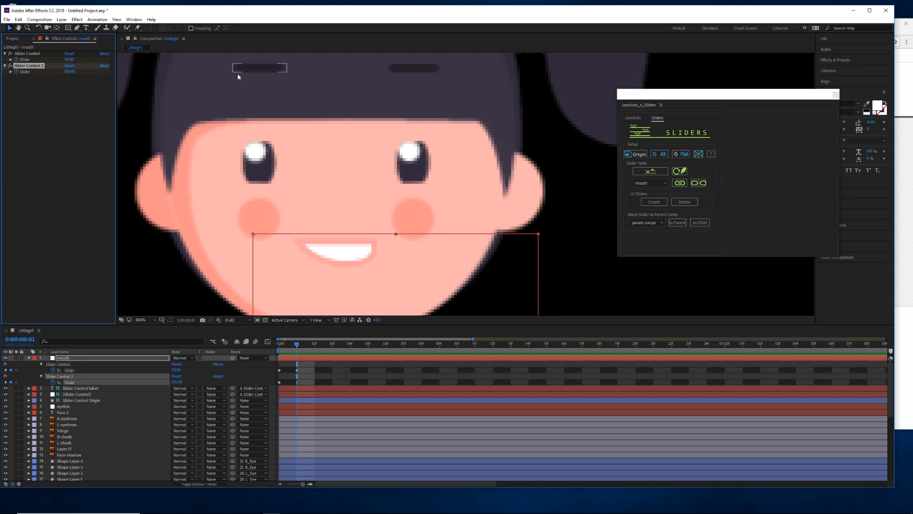
Add an origin keyframe for the mouth null at frame 2 and set its Slider Control 2 to -100
left_click_drag(301, 349, 314, 349)
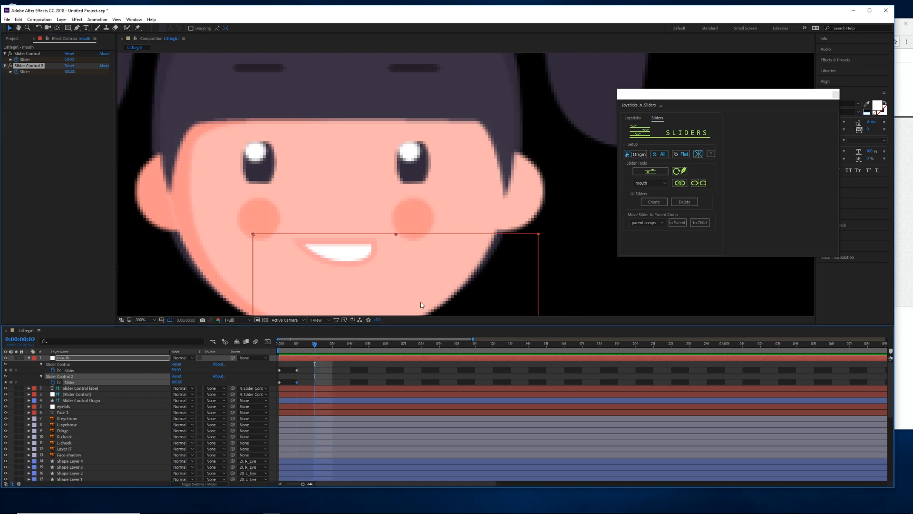
left_click(635, 154)
left_click(68, 71)
type("-")
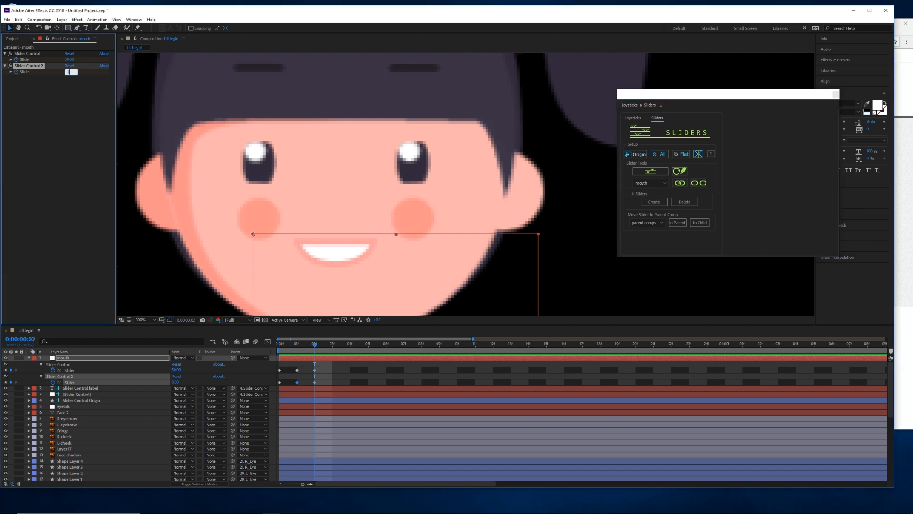
key("Return")
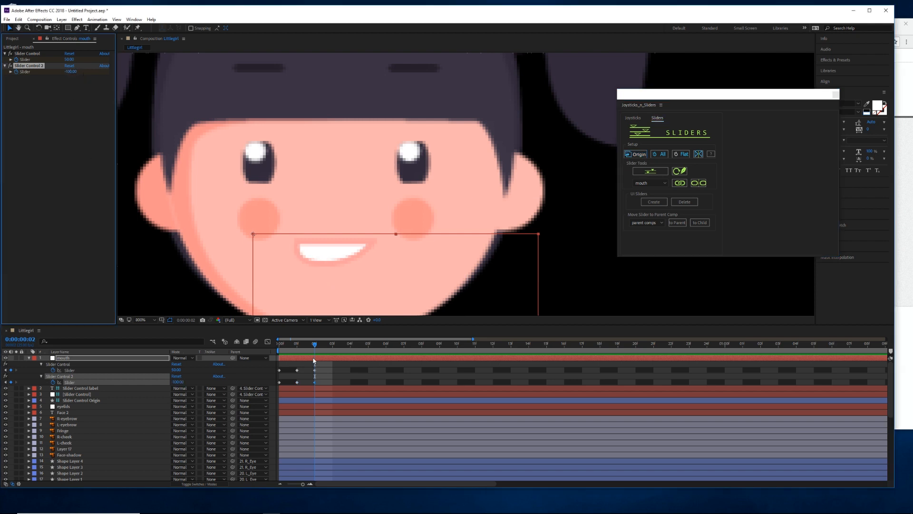
Add an origin keyframe for the mouth null at frame 3 and set its first Slider Control to 0
mouse_move(314, 343)
left_mouse_down()
mouse_move(274, 350)
mouse_move(328, 350)
left_mouse_up()
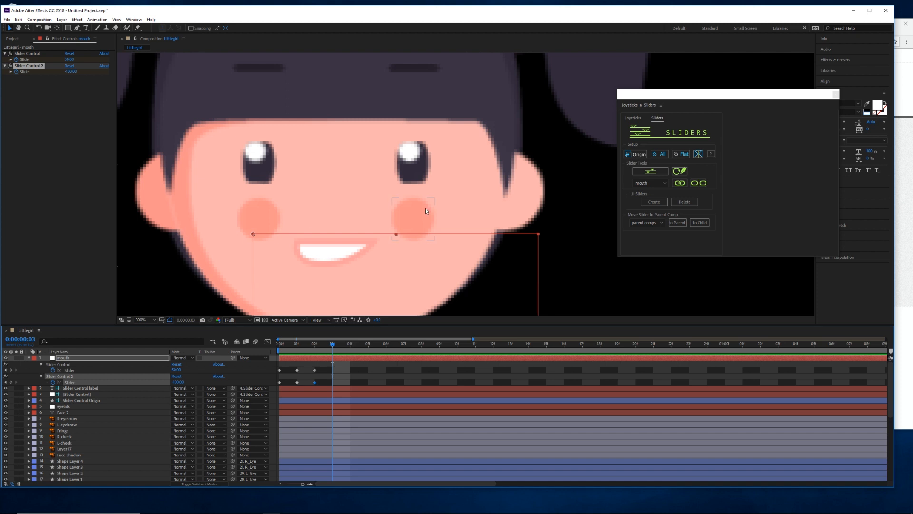
left_click(636, 154)
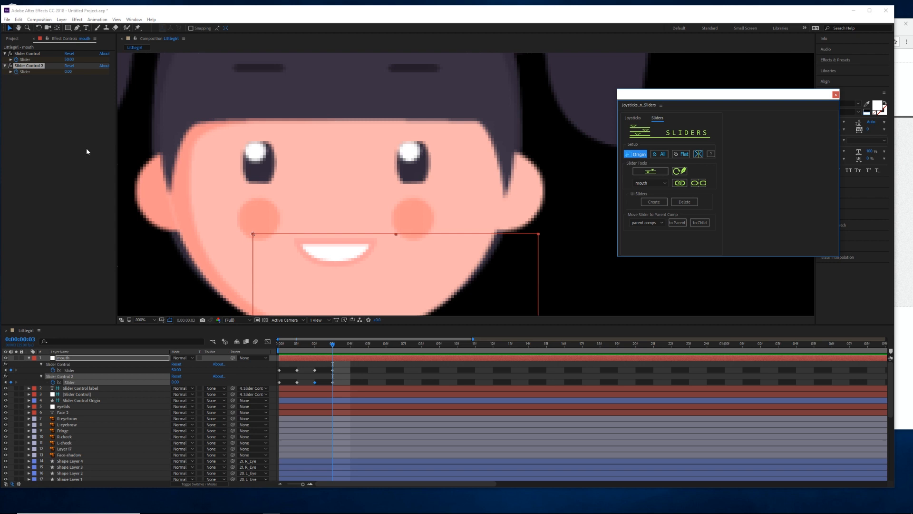
left_click(68, 60)
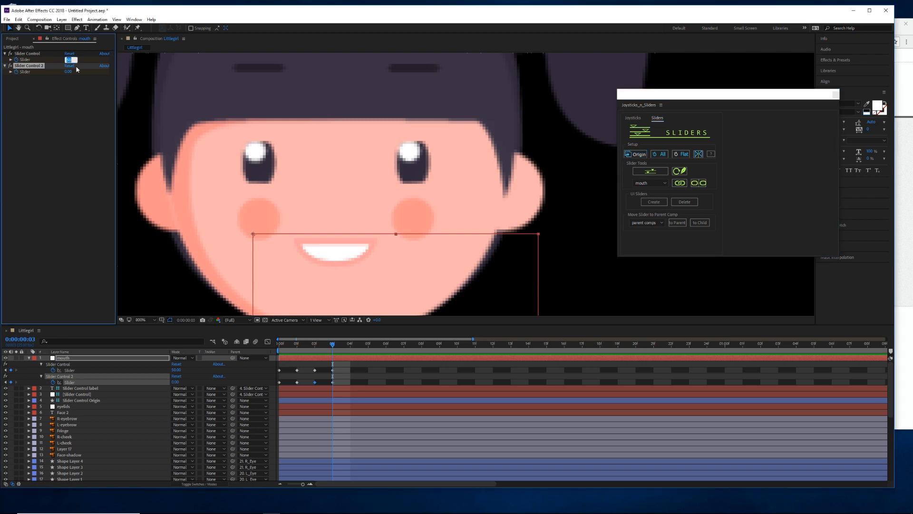
type("0")
key("Return")
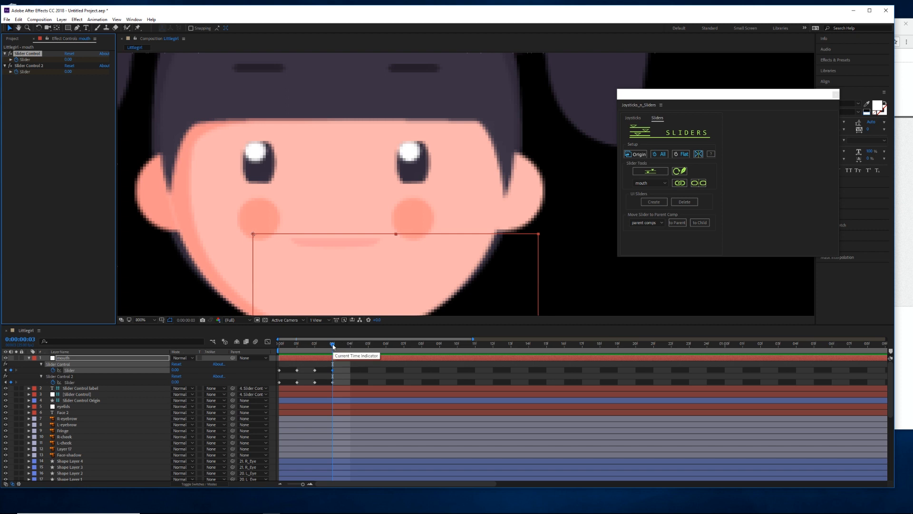
Add an origin keyframe at frame 4 with the first Slider Control at 100, and check the mouth poses from frame 0 to 4
key("Page_Down")
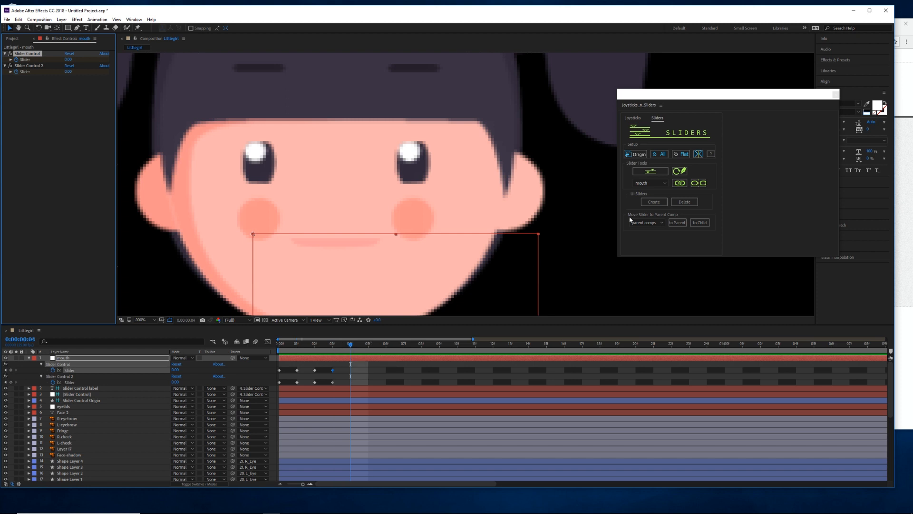
left_click(636, 154)
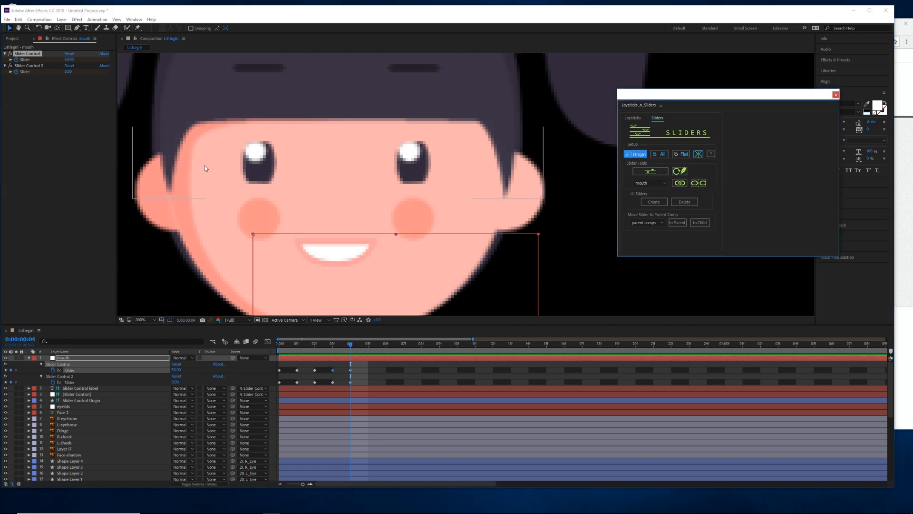
left_click(69, 60)
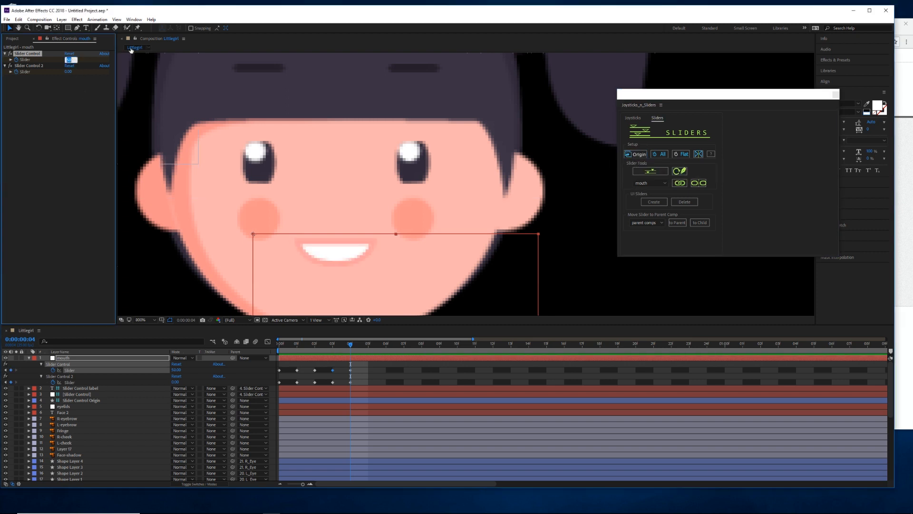
type("10")
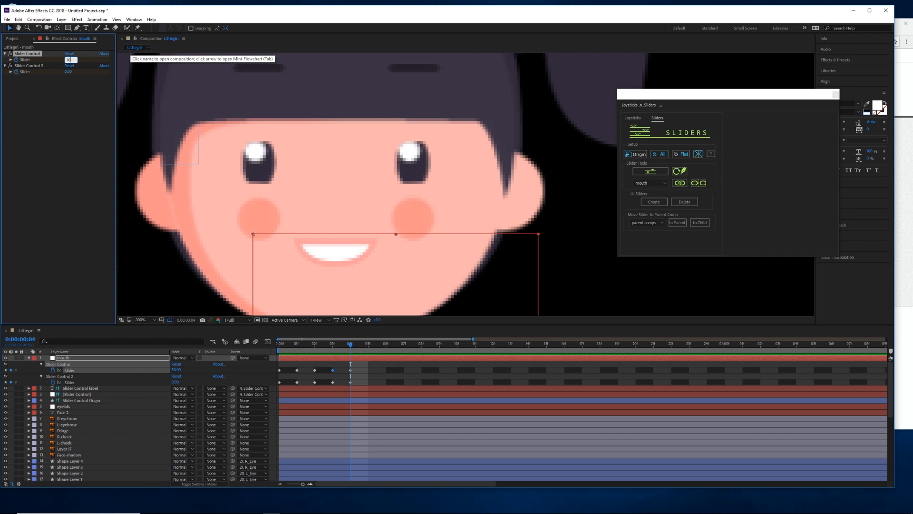
type("0")
key("Return")
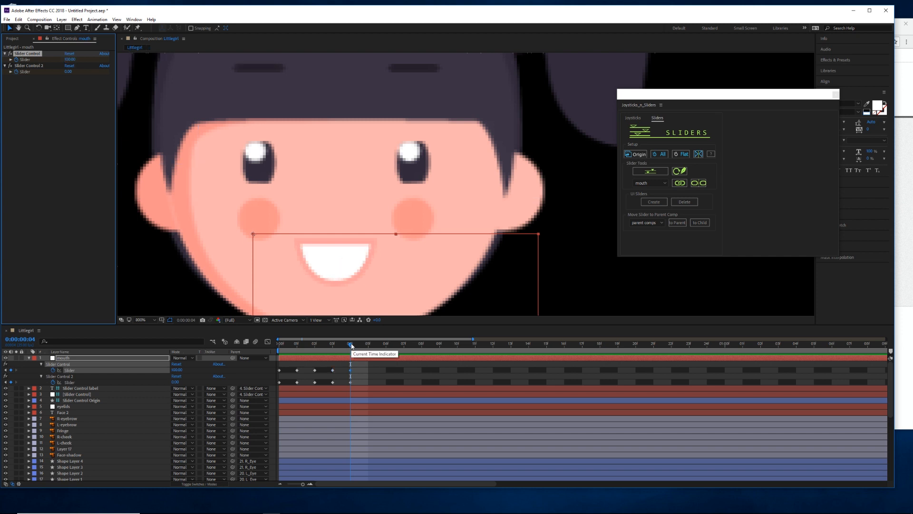
key("Home")
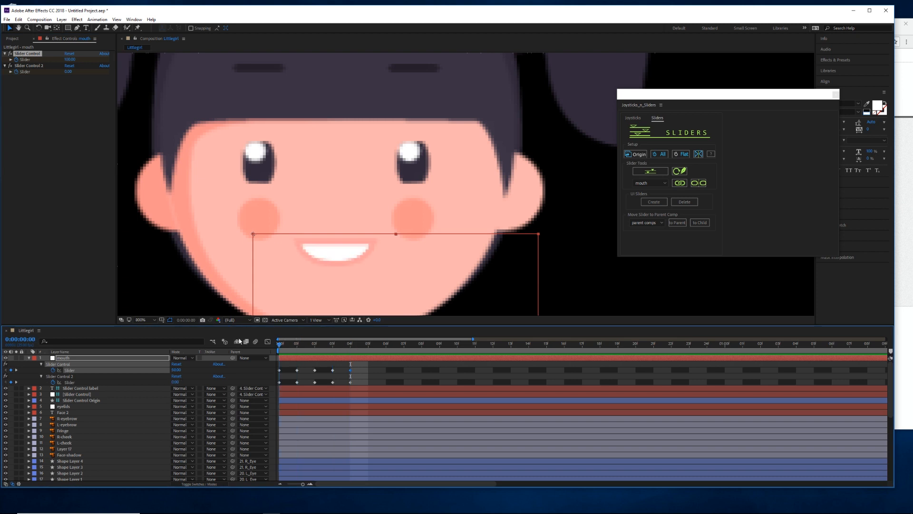
left_click(296, 342)
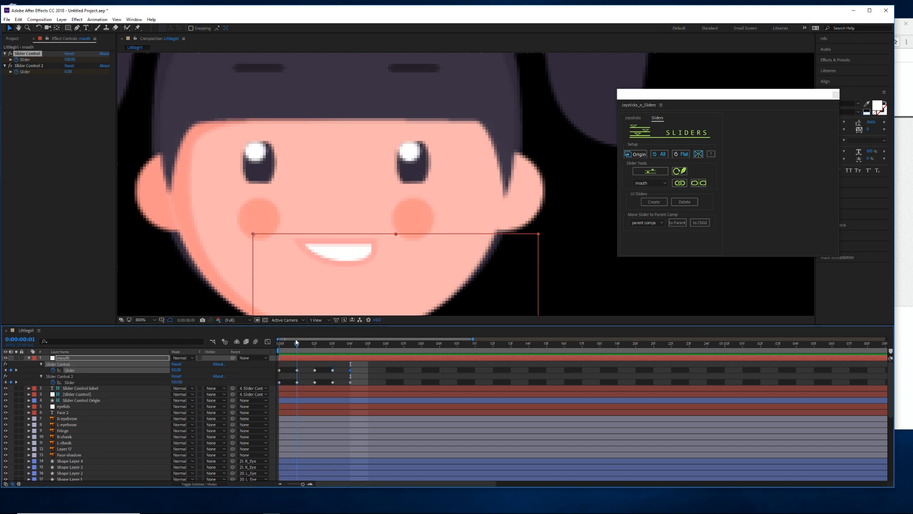
left_click(312, 342)
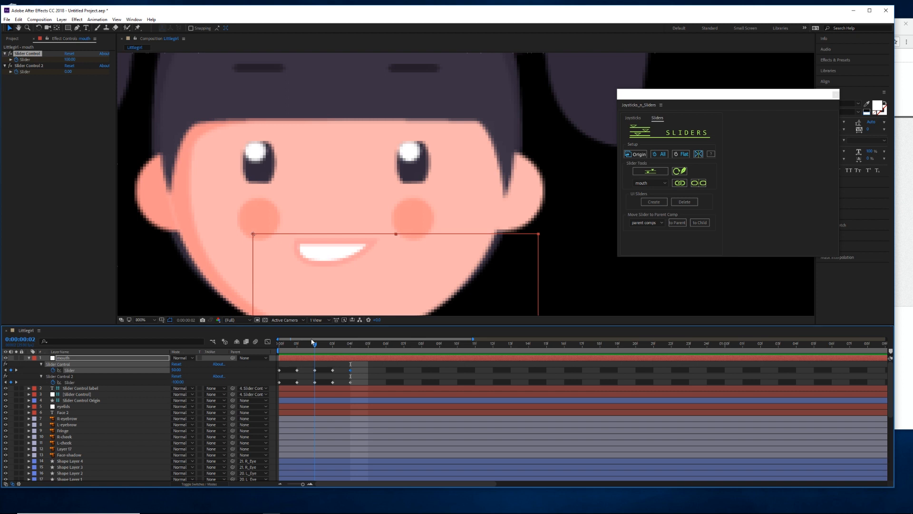
left_click_drag(327, 339, 351, 345)
Create a joystick controller named mouthrig from the keyed mouth null
scroll(436, 240, "down", 1)
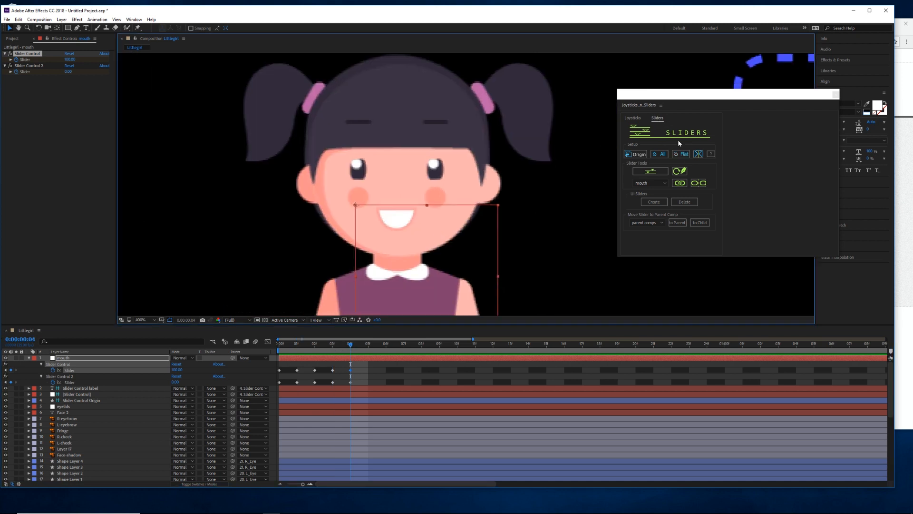
left_click(631, 118)
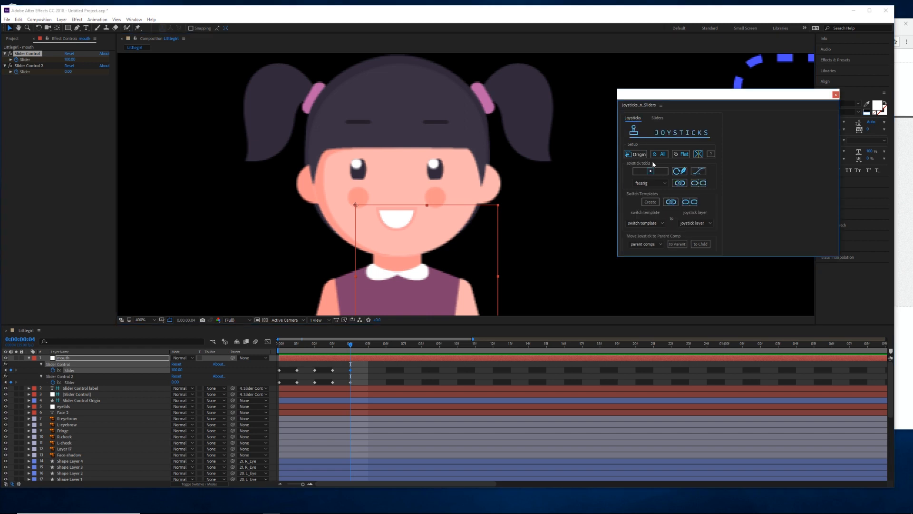
left_click(654, 174)
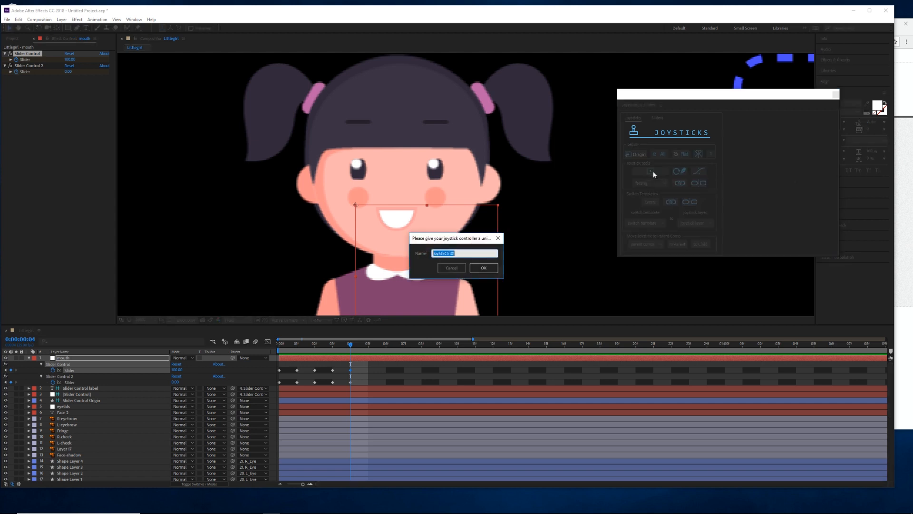
type("mouthrig")
key("Return")
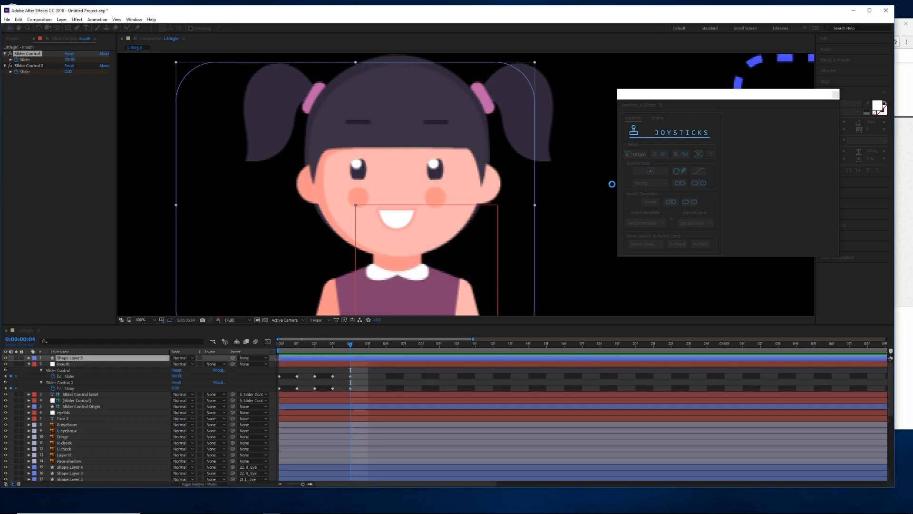
Reduce the mouthrig controller's joystick limit so its frame is roughly as small as the Face joystick's frame
scroll(507, 180, "down", 1)
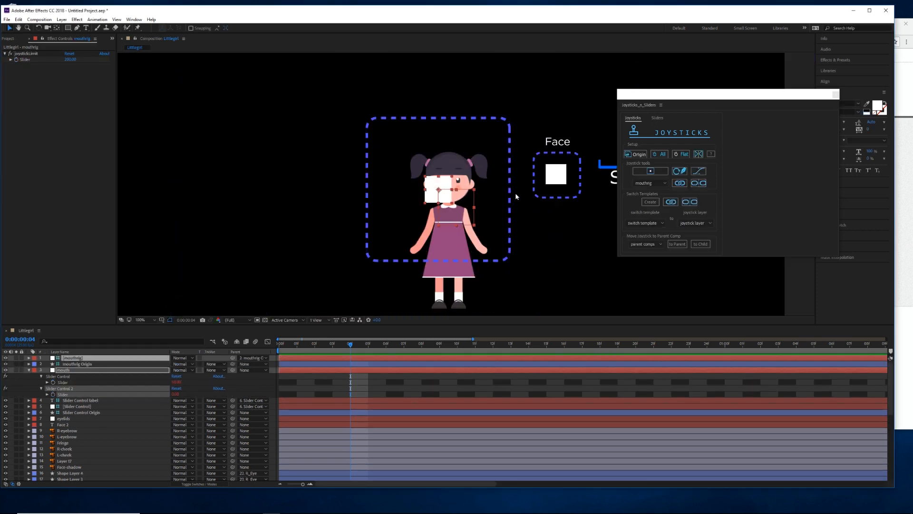
left_click_drag(510, 234, 489, 224)
left_click(487, 249)
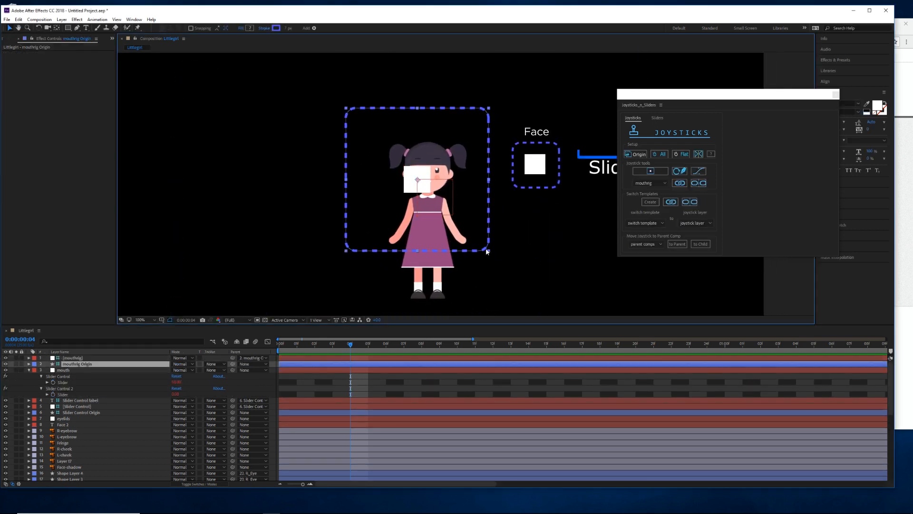
left_click(297, 358)
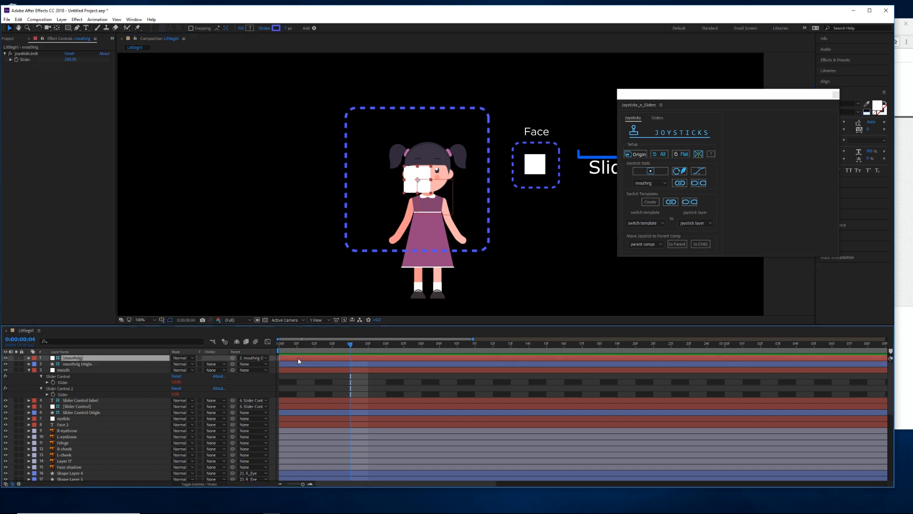
left_click_drag(70, 60, 48, 67)
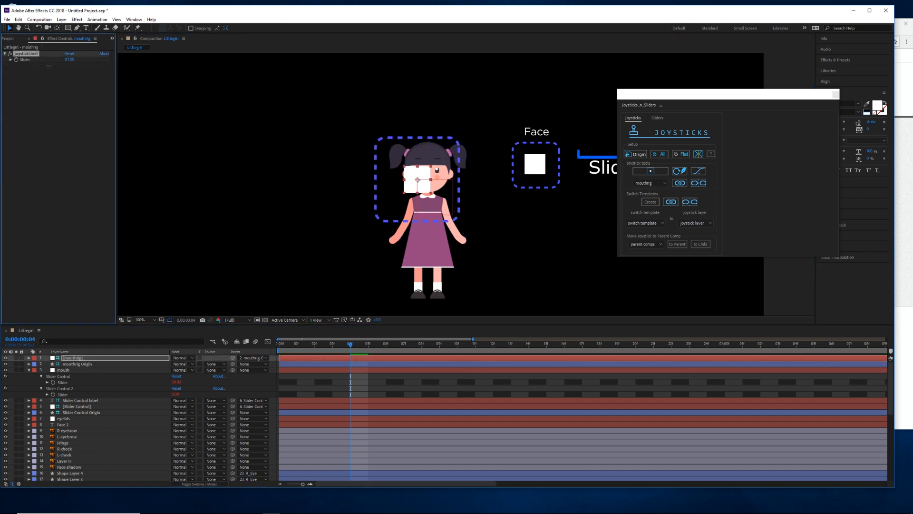
Move the mouthrig joystick frame off the character to directly beneath the Face joystick
left_click(379, 215)
left_click_drag(381, 220, 520, 246)
Test the mouthrig controller by moving it inside its frame, and select the Face joystick controller
left_click(491, 357)
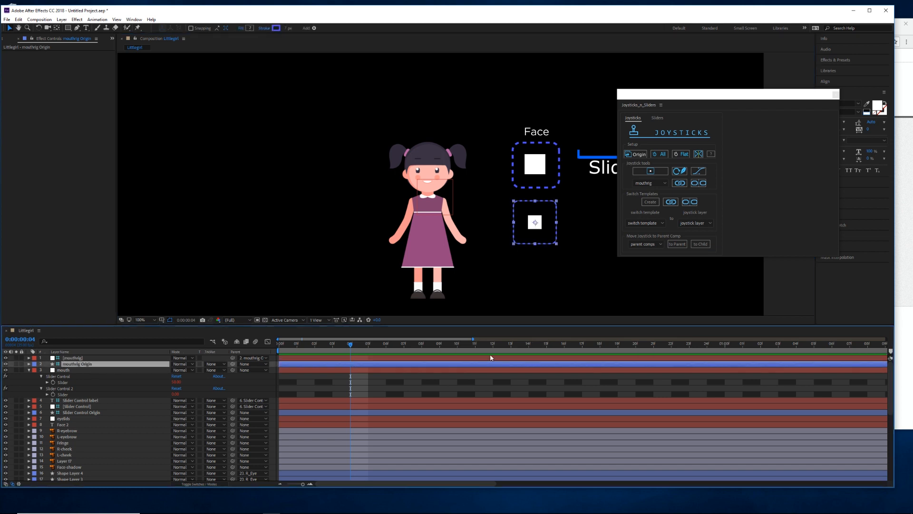
left_click(479, 358)
left_click_drag(535, 225, 520, 213)
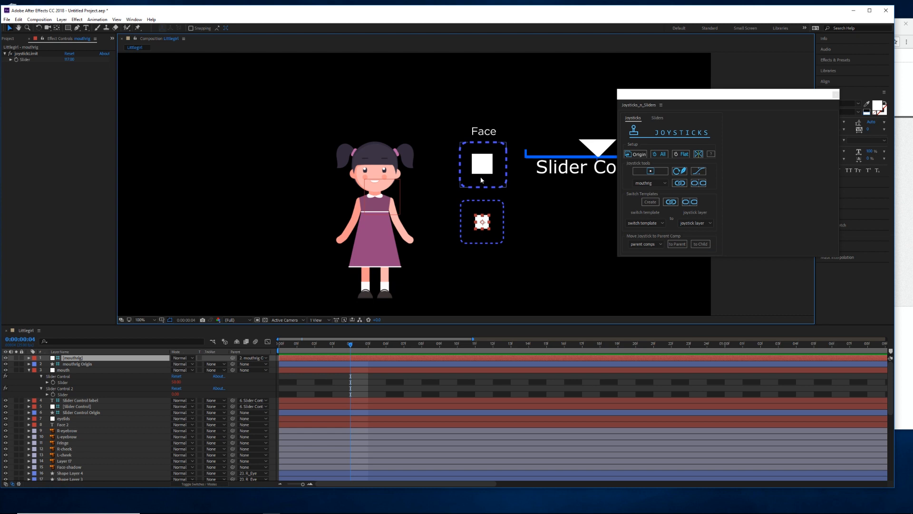
left_click(489, 167)
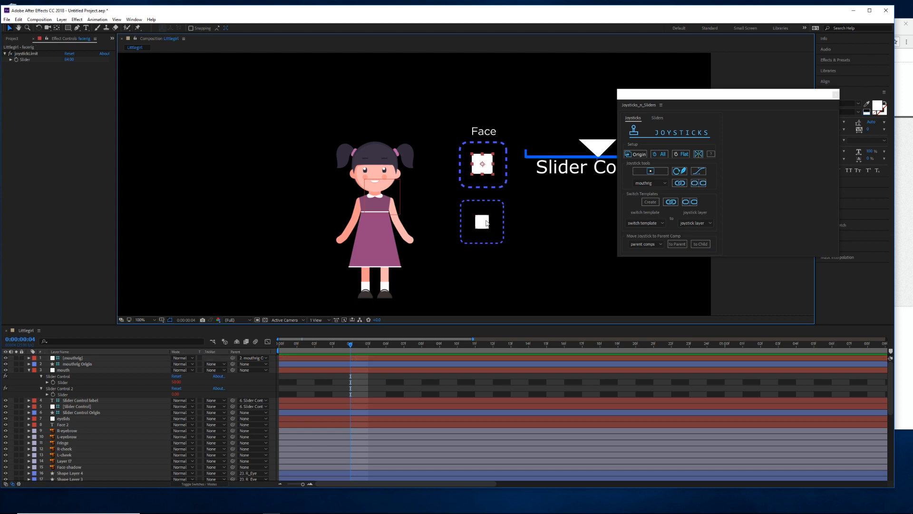
Locate the Mouth Outlines layer in the layer stack and select the Mouth layer beneath it
left_click(485, 221)
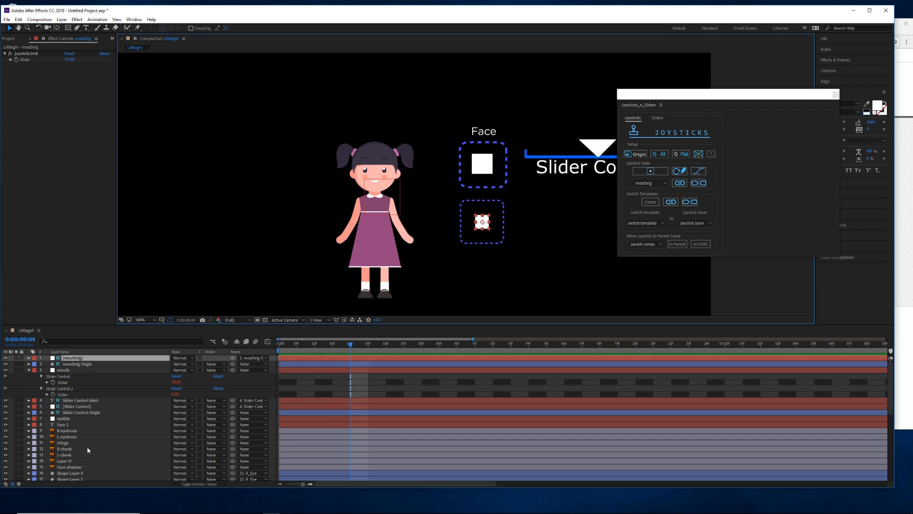
scroll(88, 449, "down", 5)
left_click(29, 430)
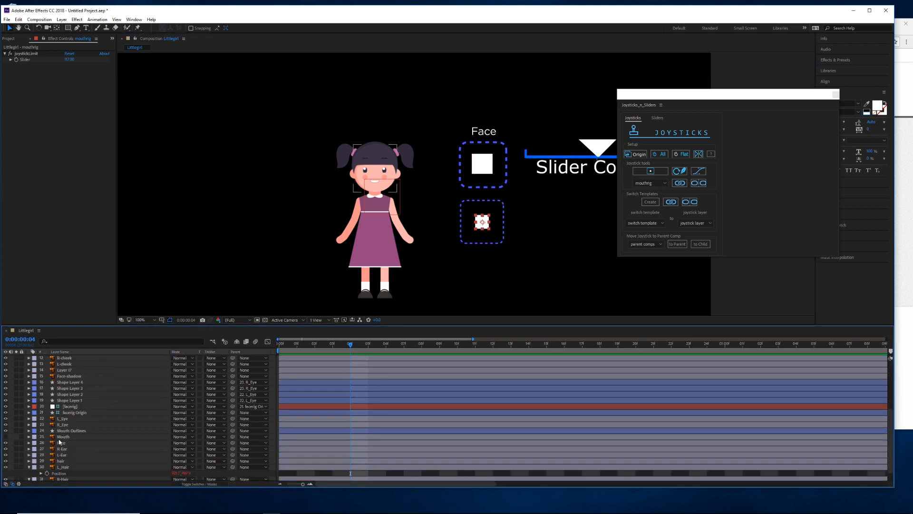
left_click(70, 431)
left_click(69, 437)
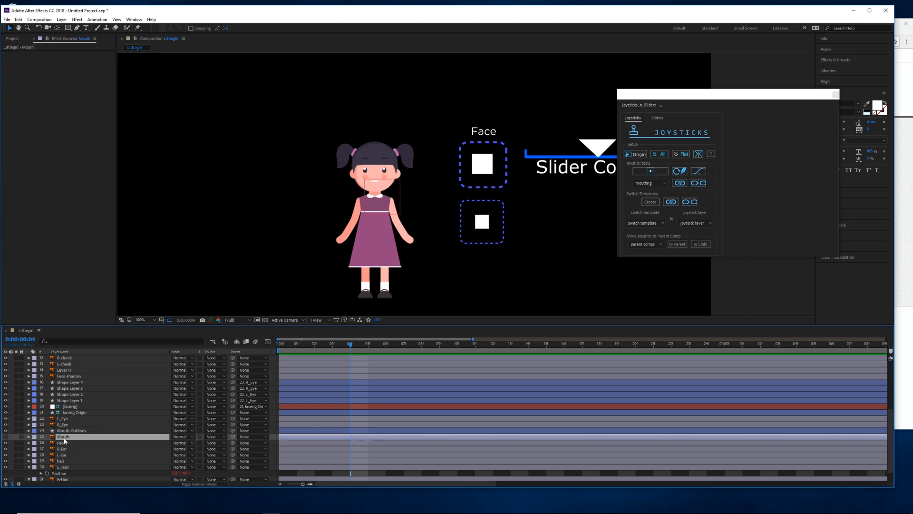
left_click_drag(390, 231, 404, 225)
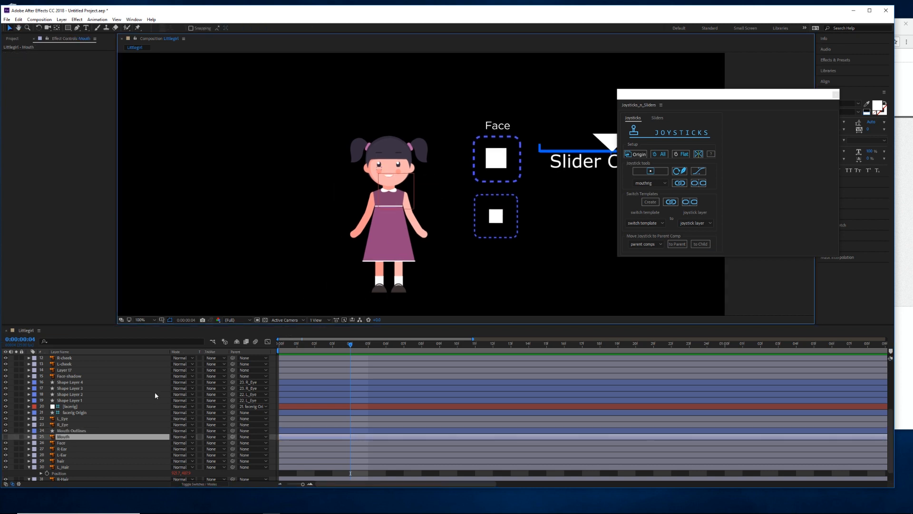
left_click_drag(305, 247, 289, 258)
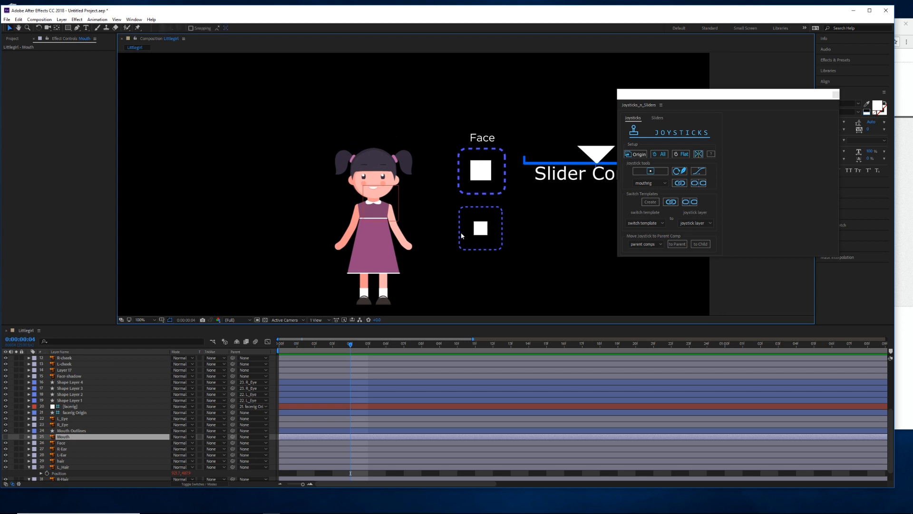
Test the Face and mouthrig controllers together by moving the Face handle to both sides and the mouthrig handle within its frame
left_click(481, 169)
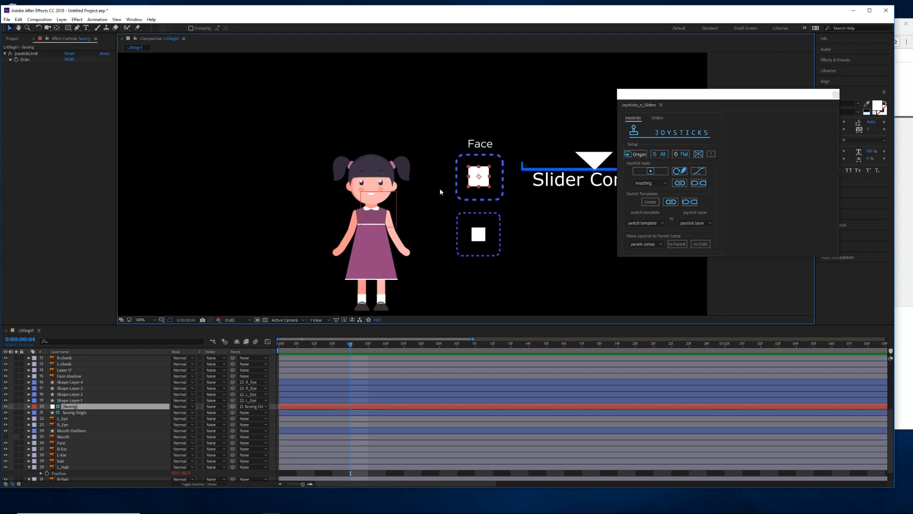
left_click(476, 237)
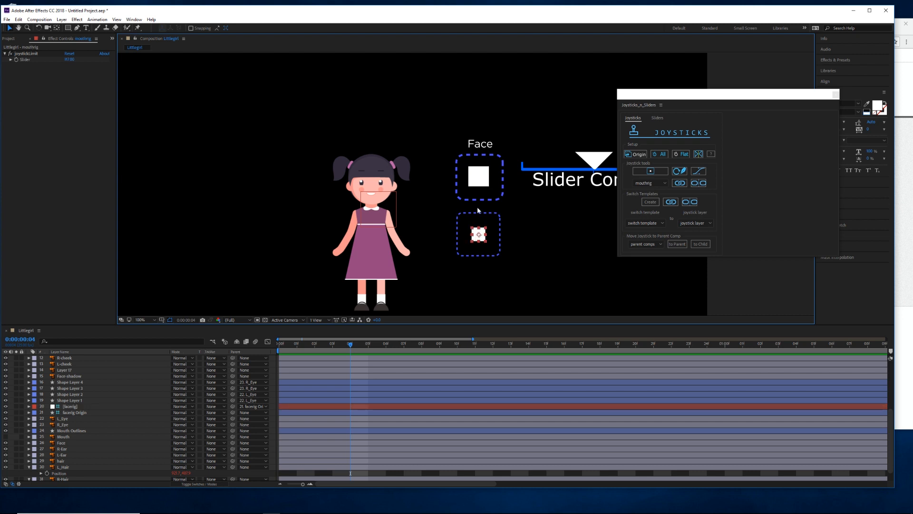
left_click(484, 180)
mouse_move(484, 180)
left_mouse_down()
mouse_move(471, 173)
mouse_move(461, 202)
mouse_move(500, 197)
mouse_move(472, 193)
mouse_move(483, 185)
left_mouse_up()
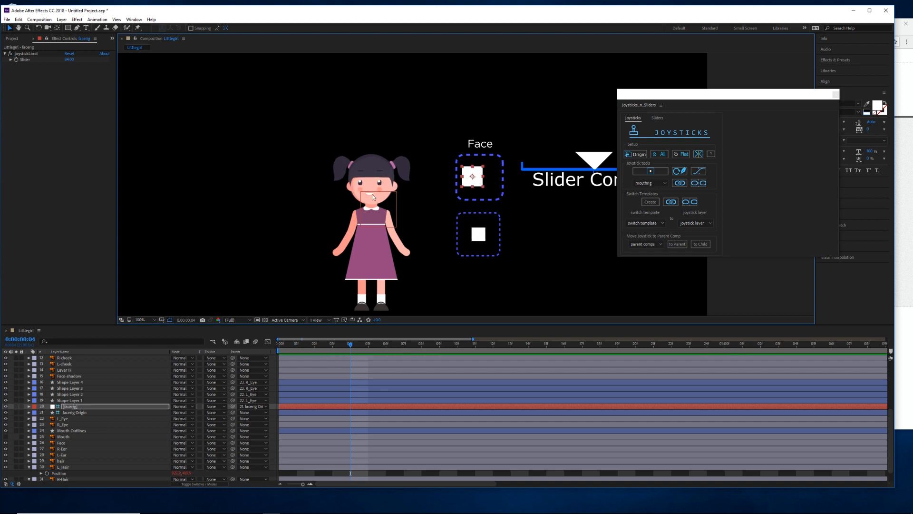
left_click_drag(459, 189, 479, 181)
left_click_drag(479, 234, 508, 237)
left_click_drag(476, 179, 507, 182)
left_click_drag(507, 237, 483, 241)
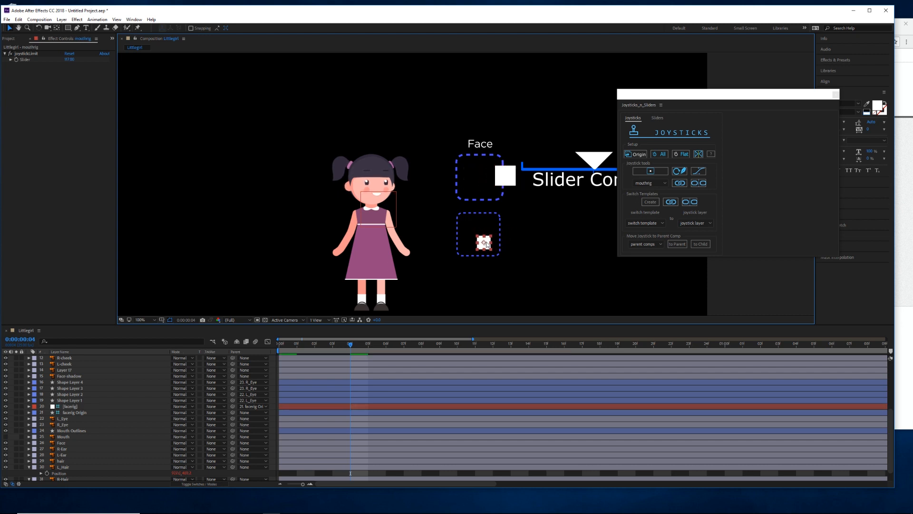
Check the mouth at 200% magnification with the Face handle at its frame's left edge and the mouthrig handle shifted left
key("period")
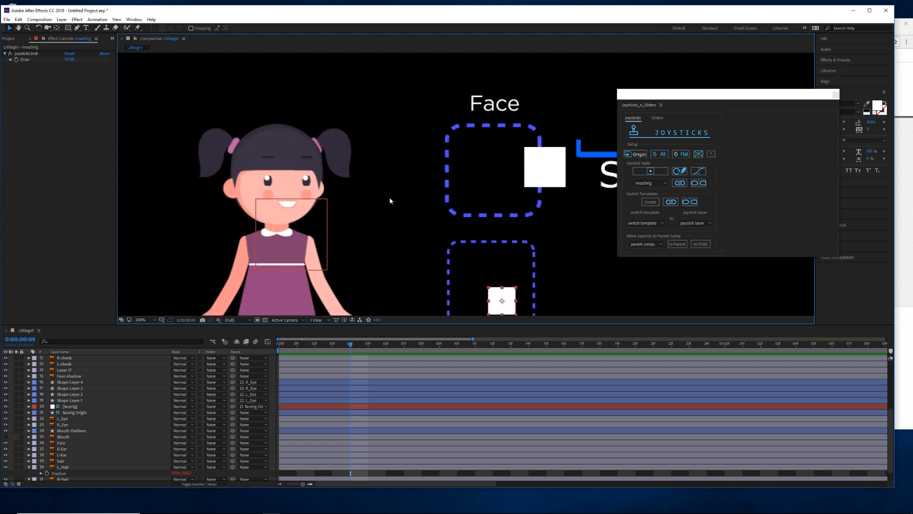
mouse_move(492, 291)
left_mouse_down()
mouse_move(475, 289)
mouse_move(496, 289)
left_mouse_up()
left_click_drag(535, 185, 458, 186)
left_click_drag(516, 298, 490, 302)
left_click_drag(569, 270, 510, 271)
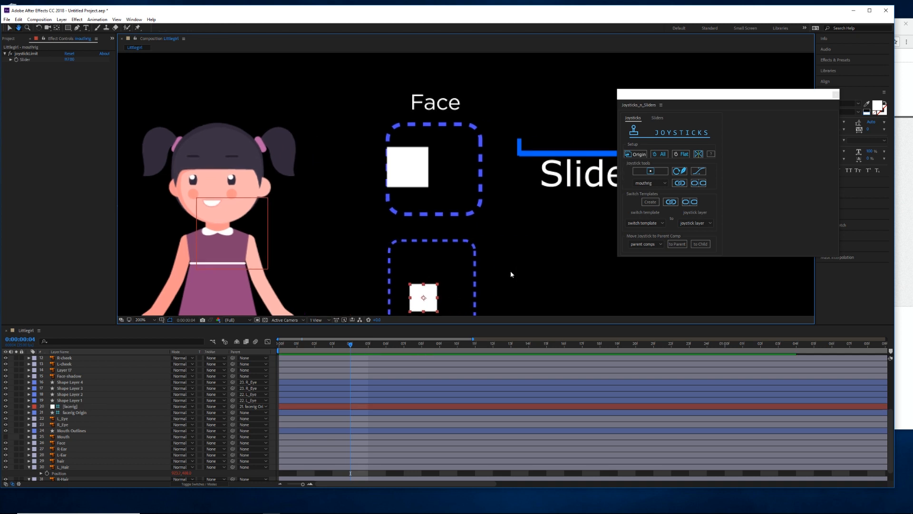
Try further combined face and mouth poses, leaving the Face and mouthrig handles near the centres of their frames
scroll(523, 253, "down", 1)
left_click_drag(541, 224, 496, 233)
mouse_move(519, 171)
left_mouse_down()
mouse_move(493, 171)
mouse_move(602, 167)
mouse_move(580, 177)
mouse_move(498, 177)
mouse_move(579, 177)
mouse_move(506, 178)
left_mouse_up()
left_click_drag(485, 226, 526, 212)
mouse_move(435, 177)
left_mouse_down()
mouse_move(449, 177)
mouse_move(447, 160)
mouse_move(449, 171)
left_mouse_up()
mouse_move(442, 237)
left_mouse_down()
mouse_move(450, 238)
mouse_move(443, 215)
mouse_move(451, 231)
left_mouse_up()
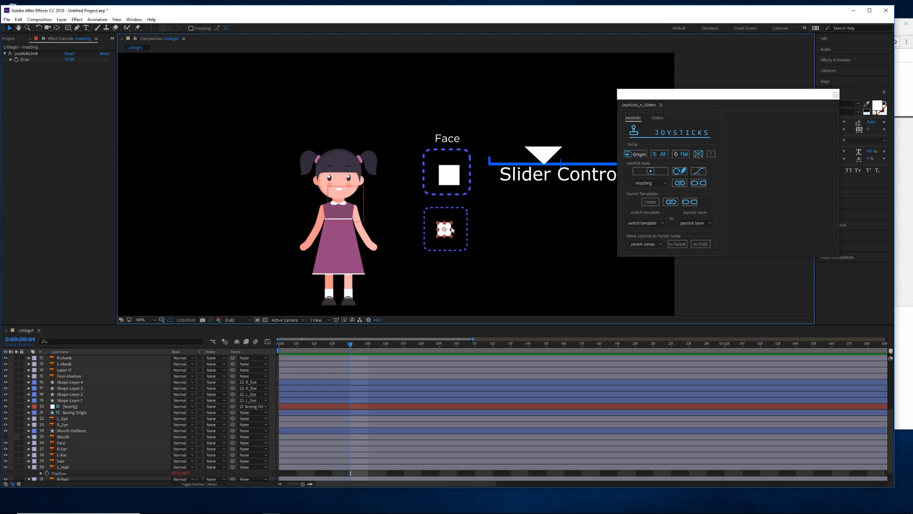
left_click_drag(447, 233, 449, 228)
left_click_drag(402, 261, 405, 241)
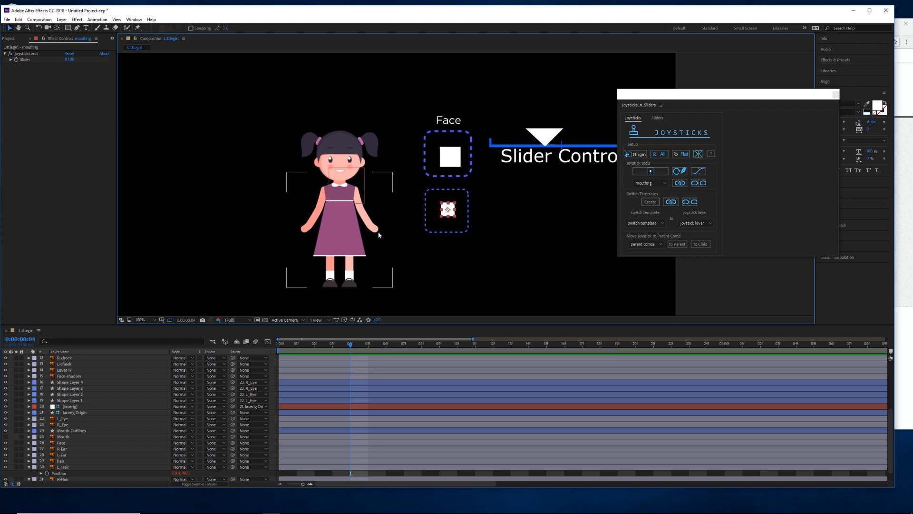